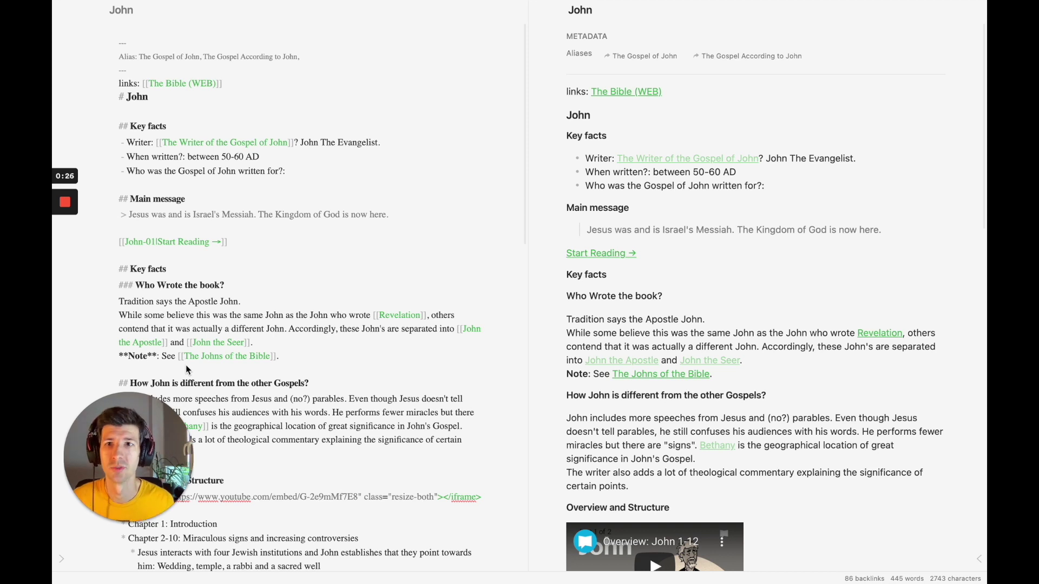
Step: Push the '# John' heading down one line, then scroll through the note and back to the top
click(118, 97)
key(Return)
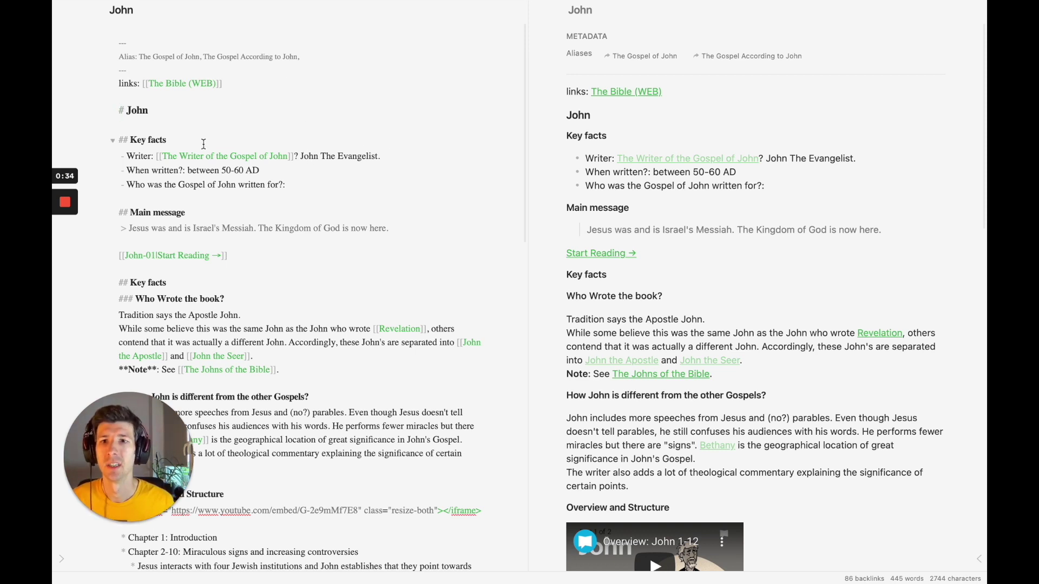
scroll(300, 201, down, 1)
scroll(300, 200, down, 4)
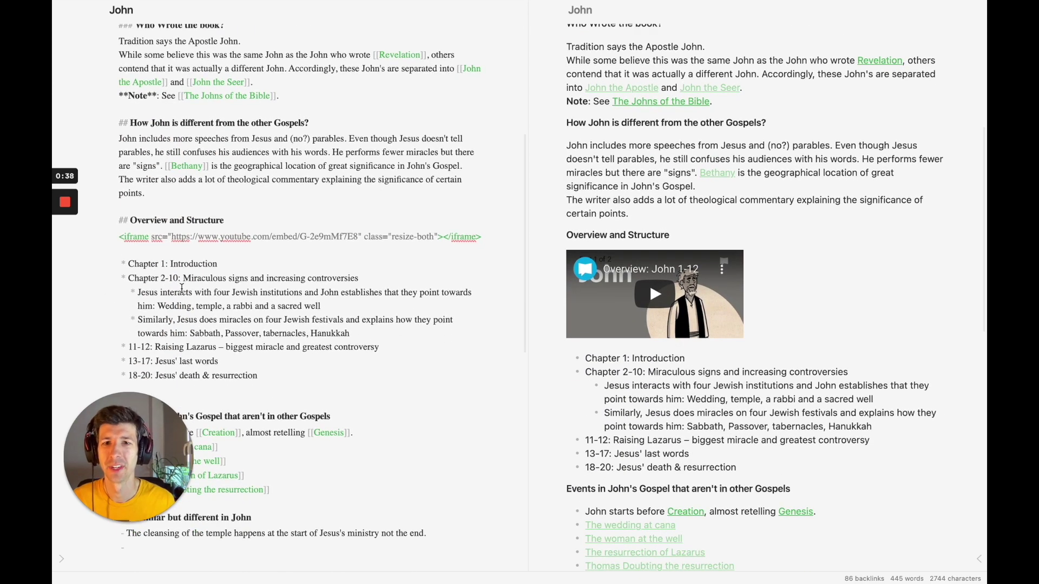
scroll(234, 262, down, 6)
scroll(234, 262, up, 12)
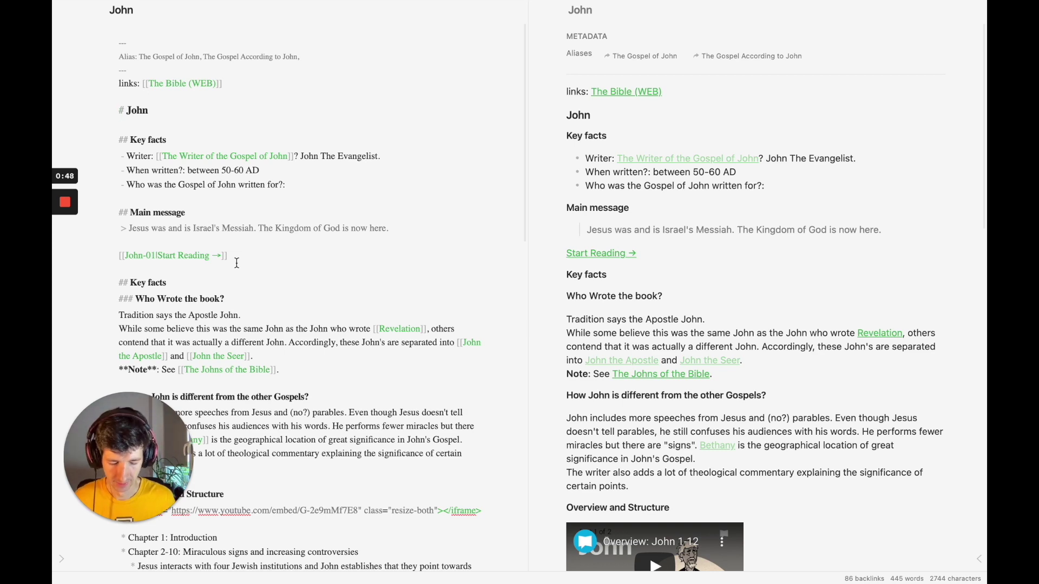
Step: Switch to the '1 John' note via the quick switcher ('1 j') and add an empty line under Start Reading
key(super+o)
text(1 j)
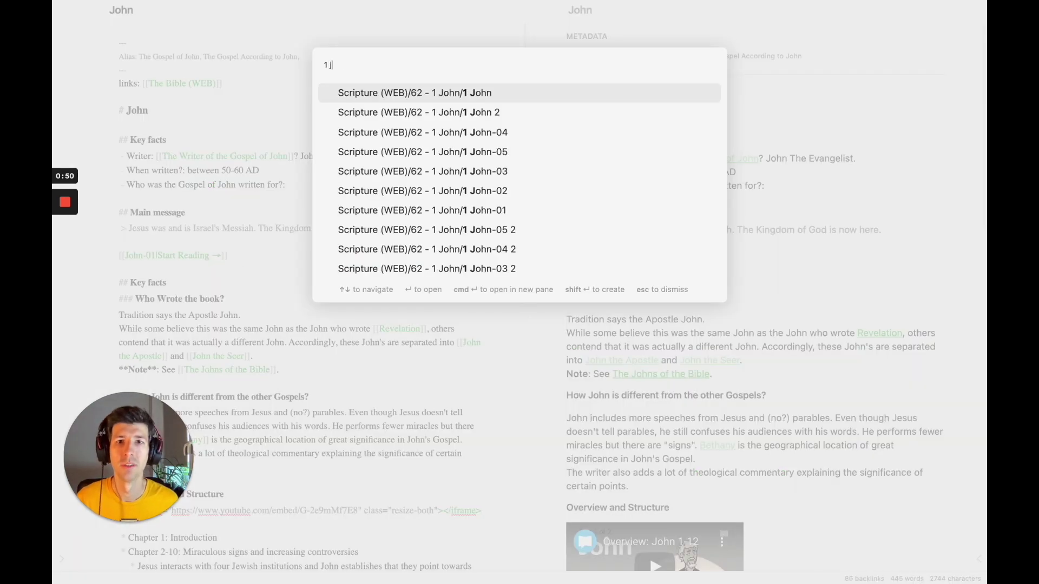
key(Return)
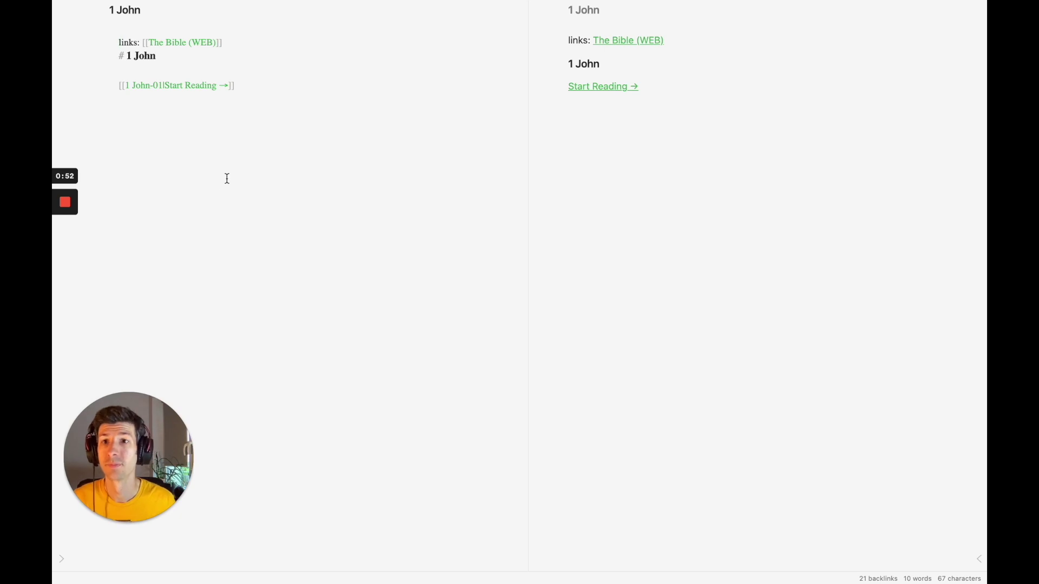
click(240, 167)
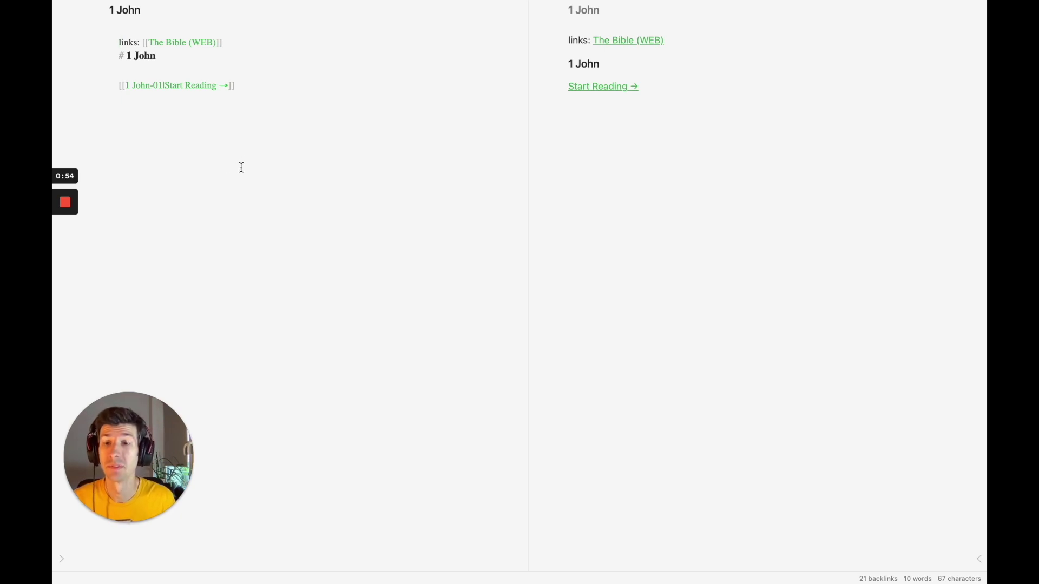
key(Return)
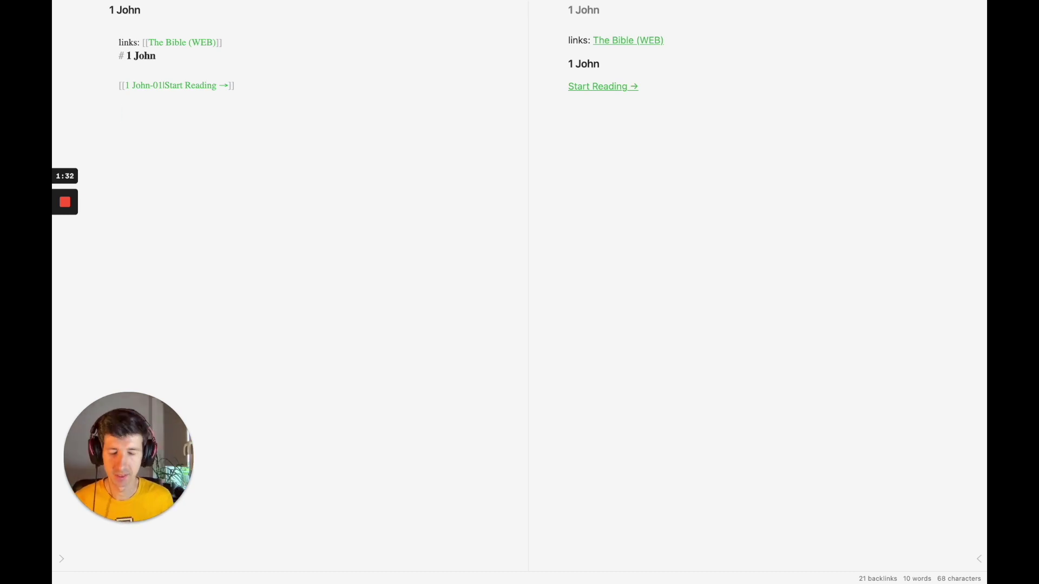
Step: Insert the 'Book of the Bible overview template' into the note from the command palette
key(super+p)
text(templ)
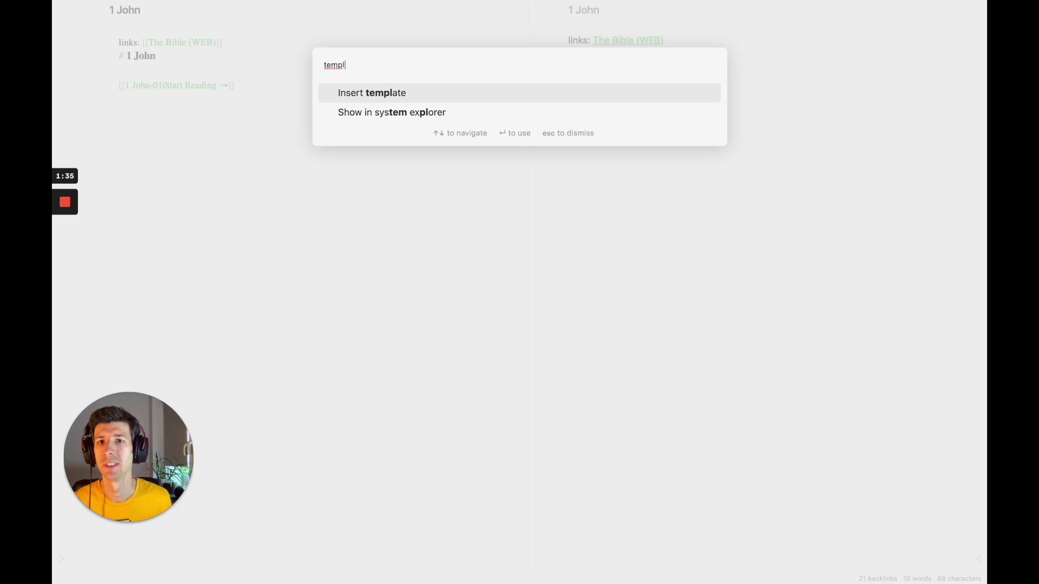
key(Return)
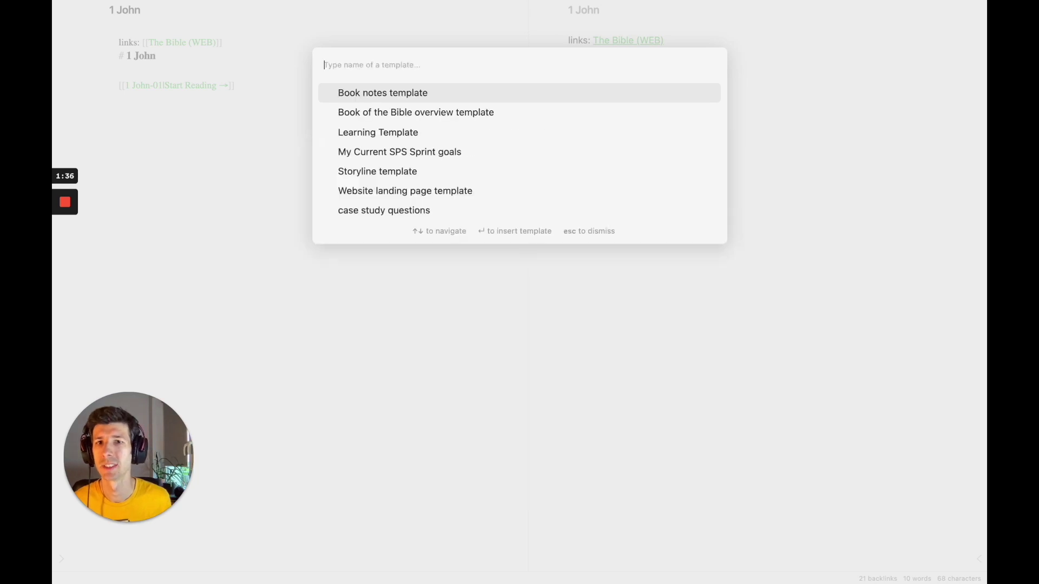
key(Down)
key(Return)
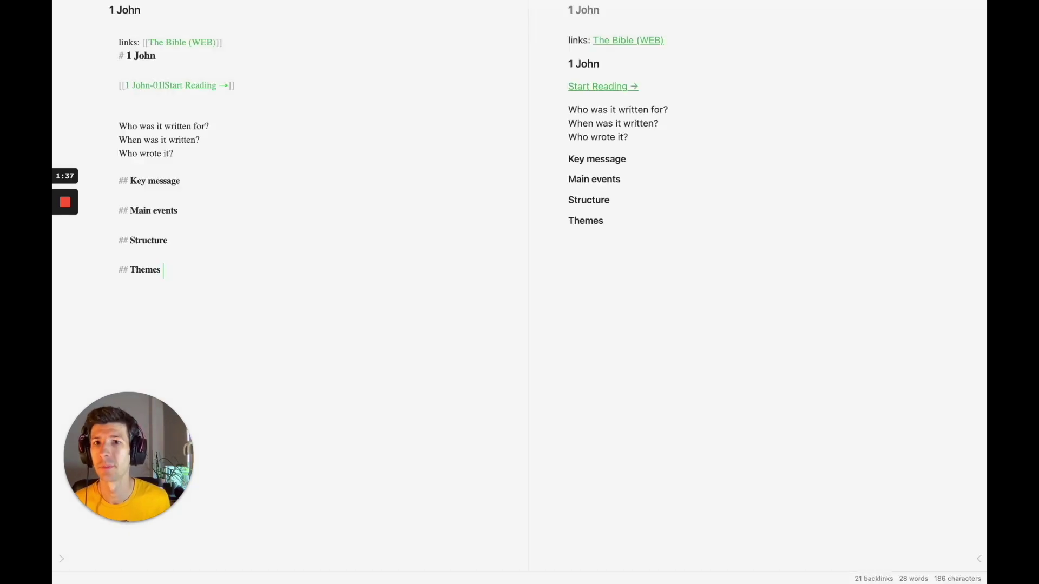
Step: Add empty lines above the template's background questions
click(127, 126)
drag(127, 126, 199, 141)
click(144, 140)
click(180, 155)
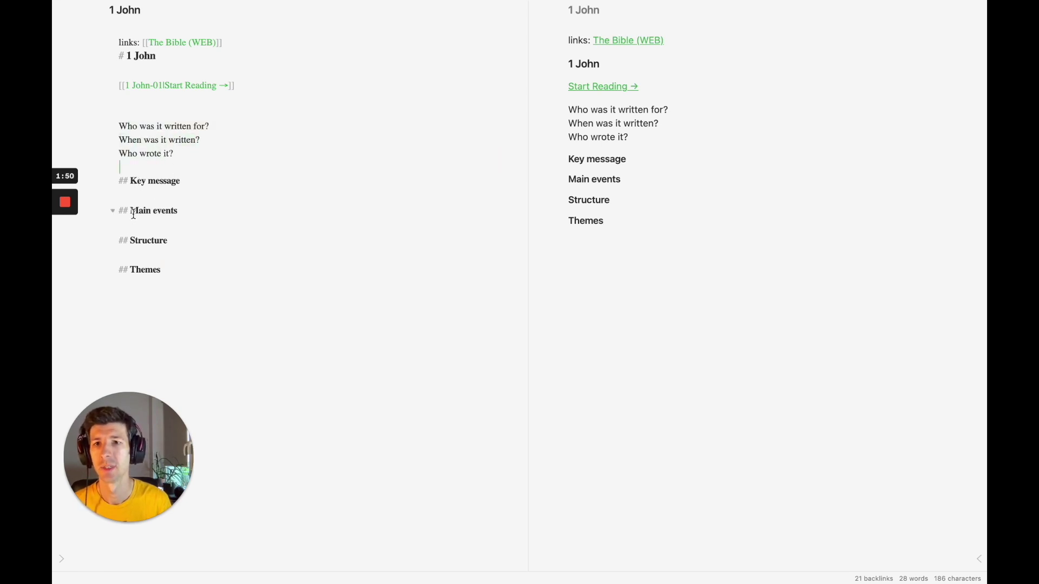
click(154, 108)
key(Return)
key(Return)
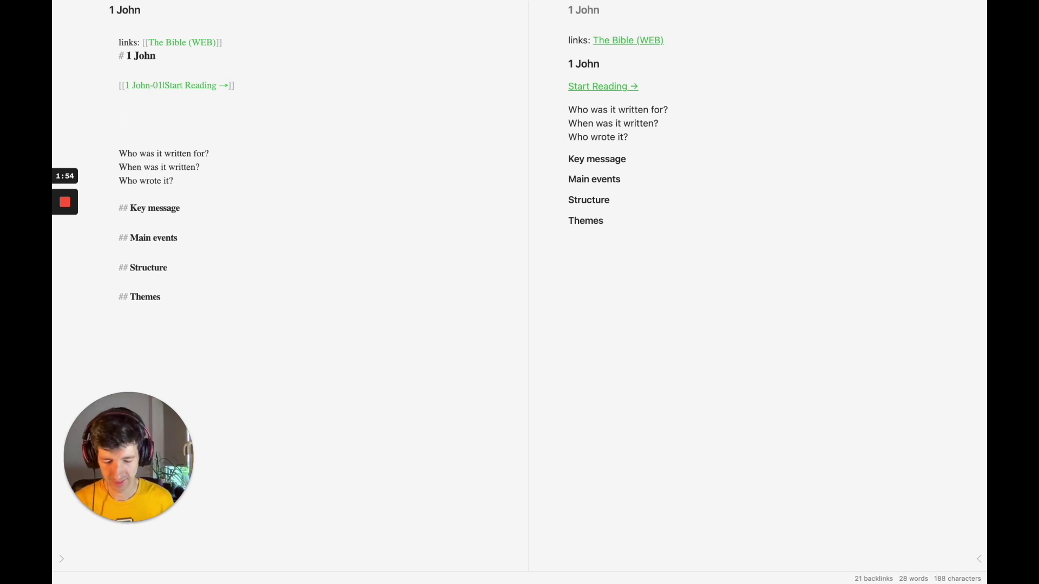
Step: Add the heading '## Questions I have about the book' and start a line beneath it
text(## )
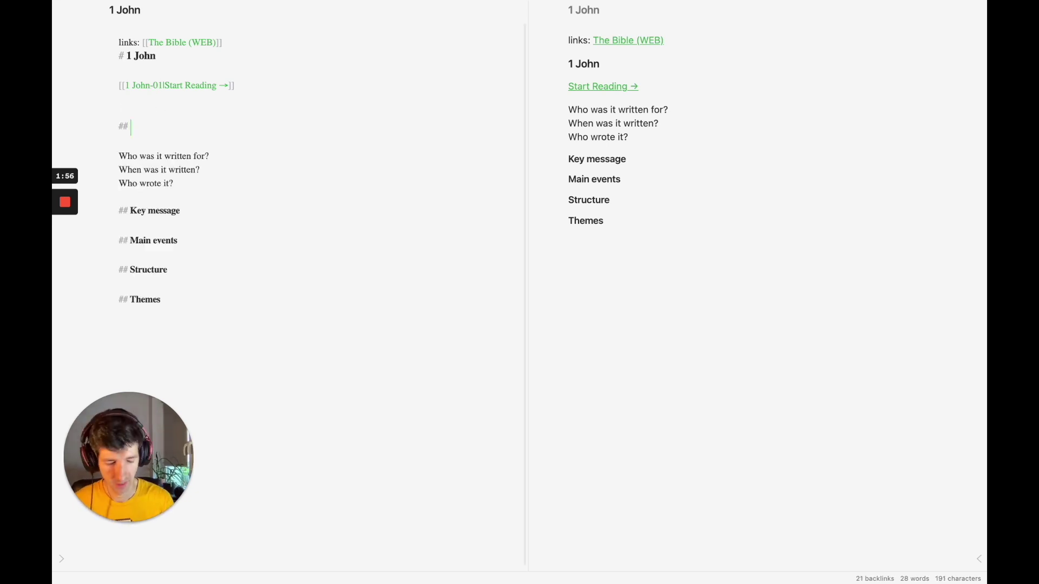
text(Question)
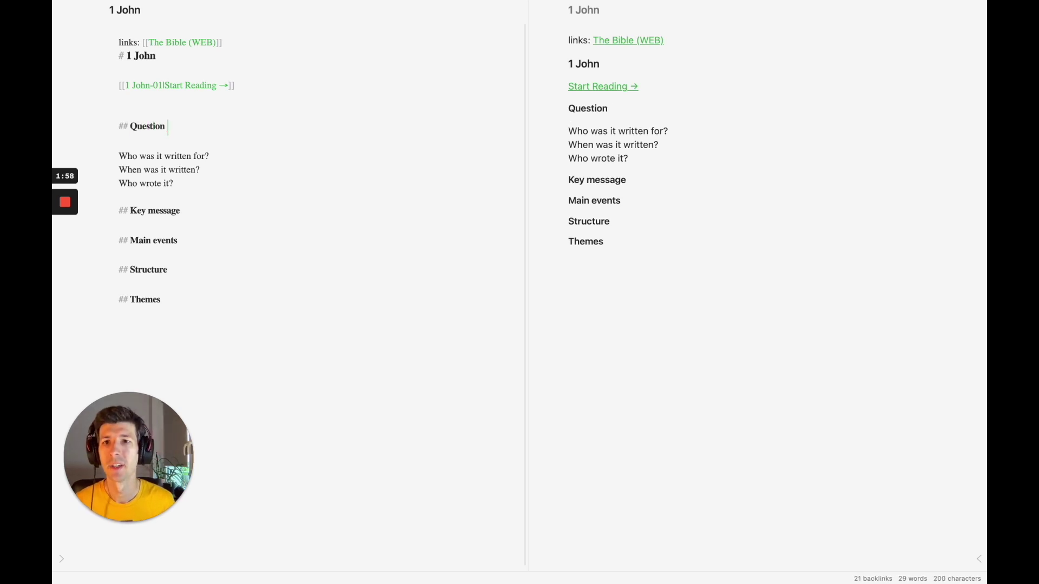
key(BackSpace)
text(s I hav)
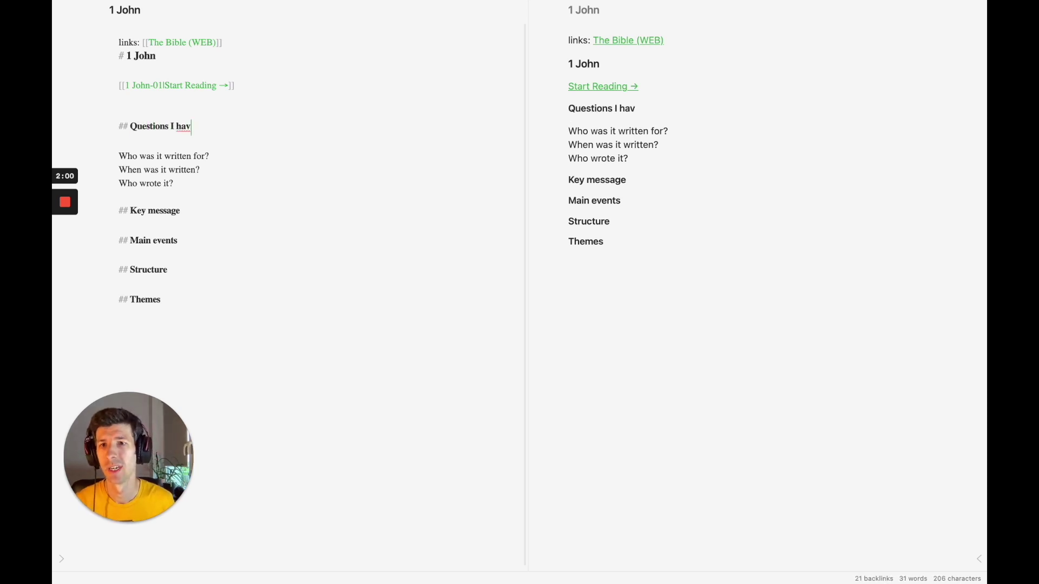
text(e about the b)
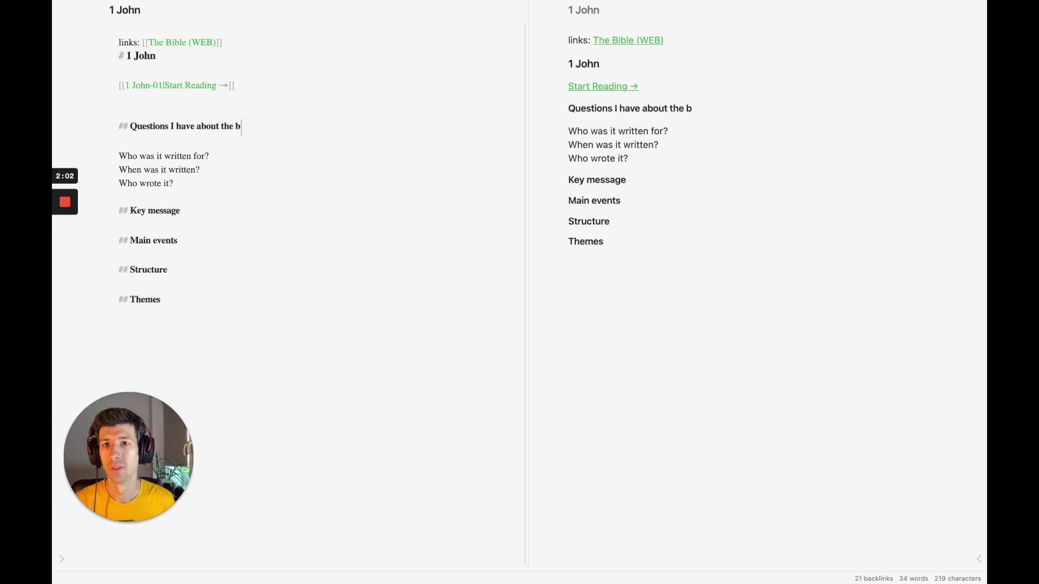
text(ook)
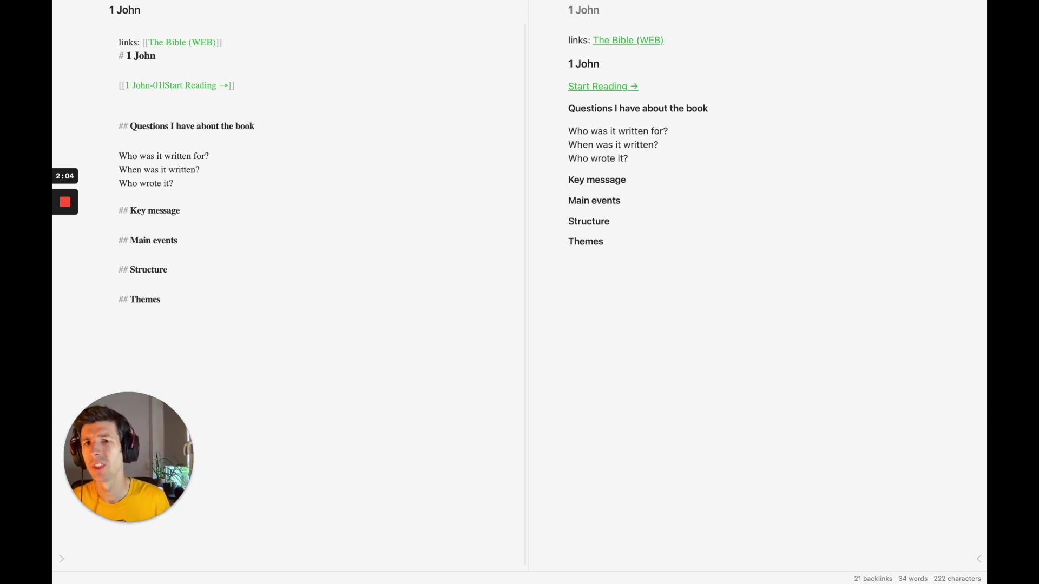
key(Return)
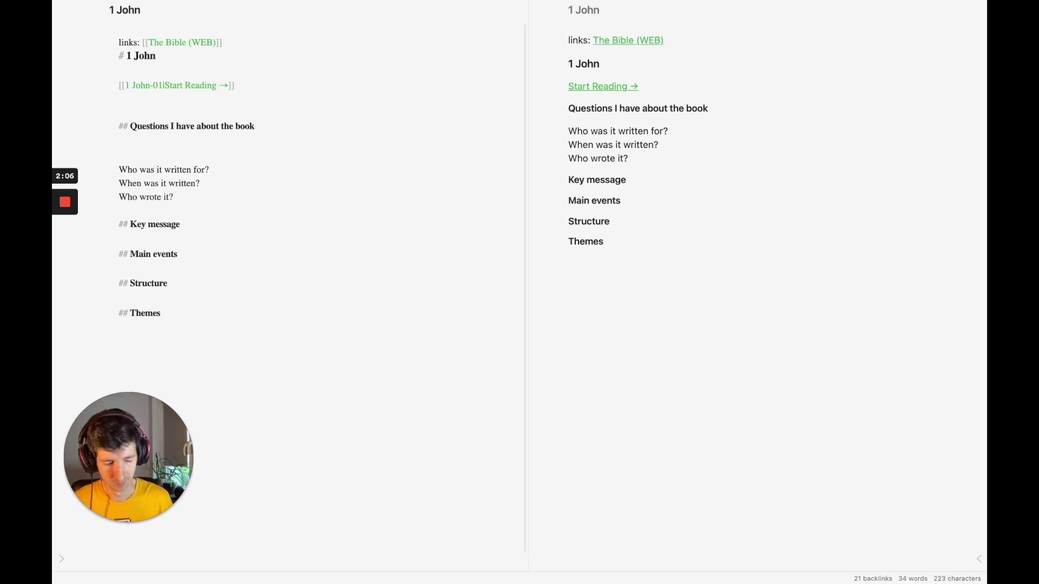
Step: Add the bullet link '- [[Who wrote the book of 1 John]]' with John capitalised
text(- )
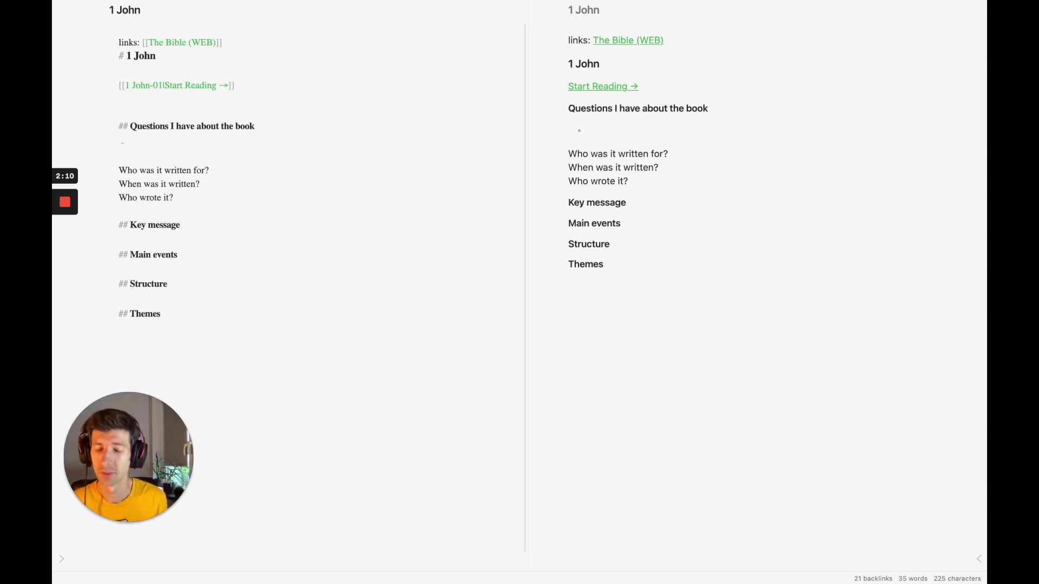
text([[)
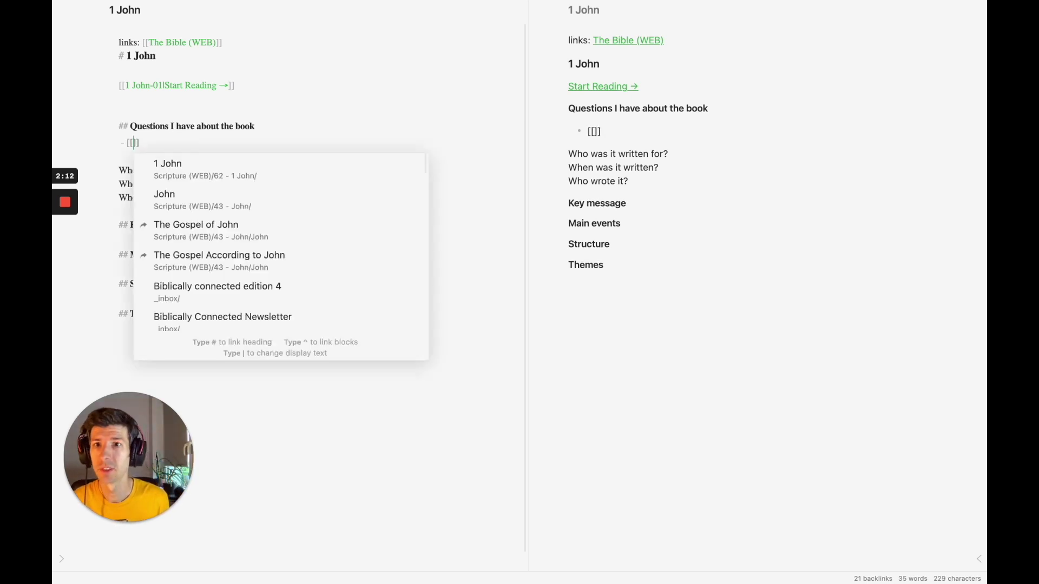
text(Who wrote )
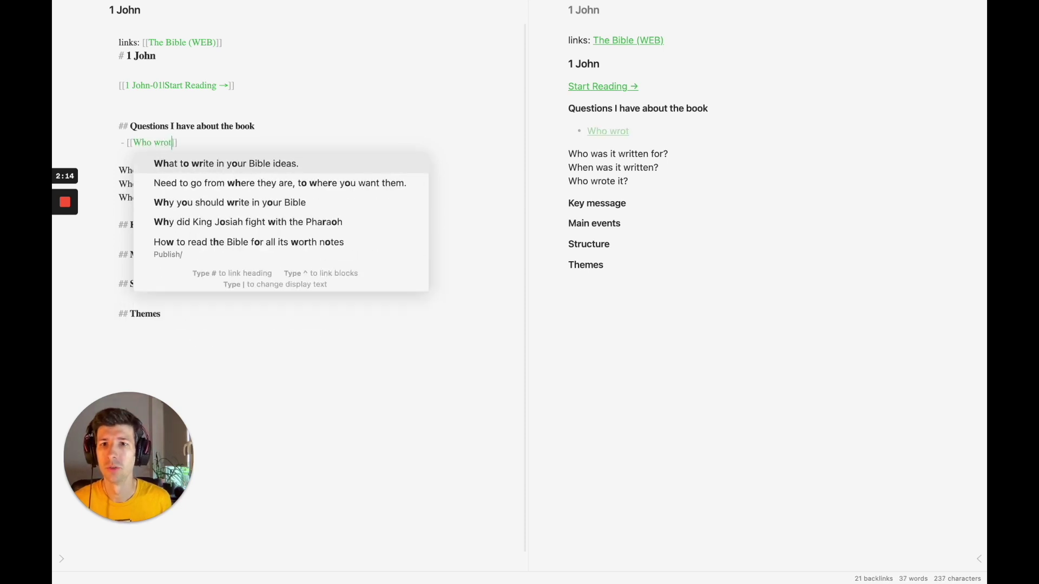
text(the book)
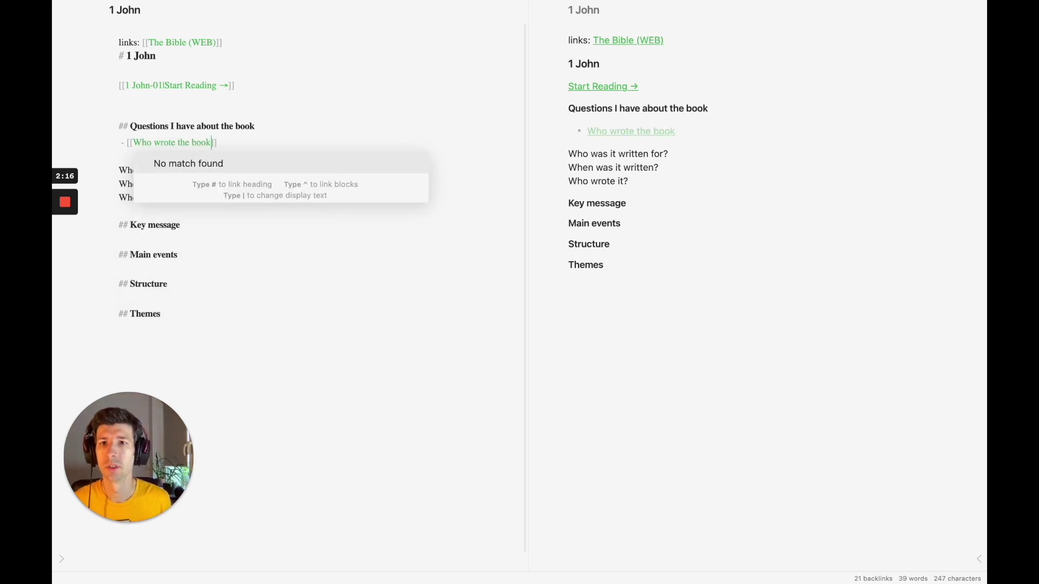
key(Escape)
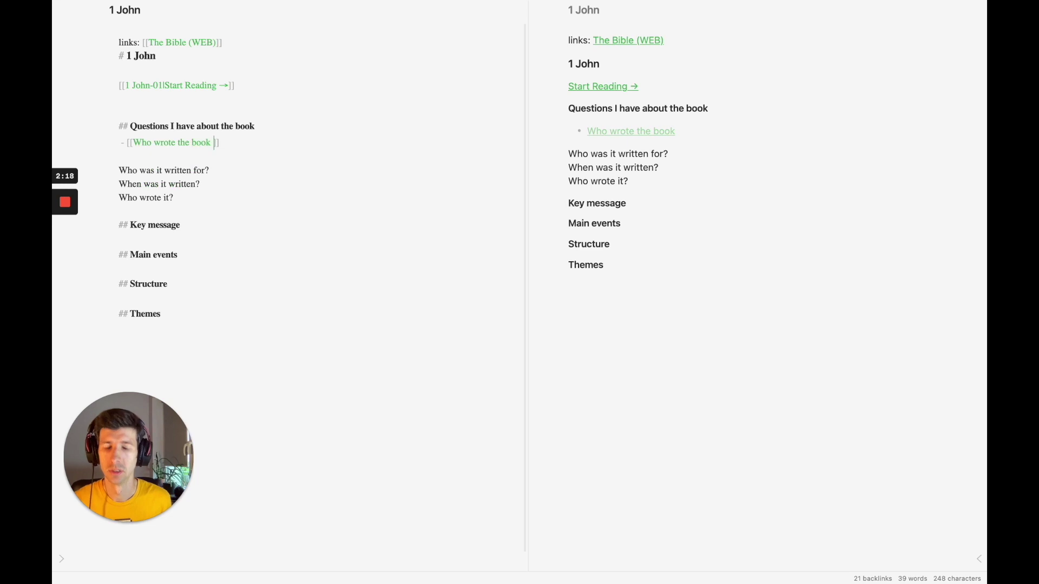
text(of 1 John)
key(BackSpace)
key(BackSpace)
key(BackSpace)
key(BackSpace)
key(BackSpace)
key(BackSpace)
text(1)
key(Escape)
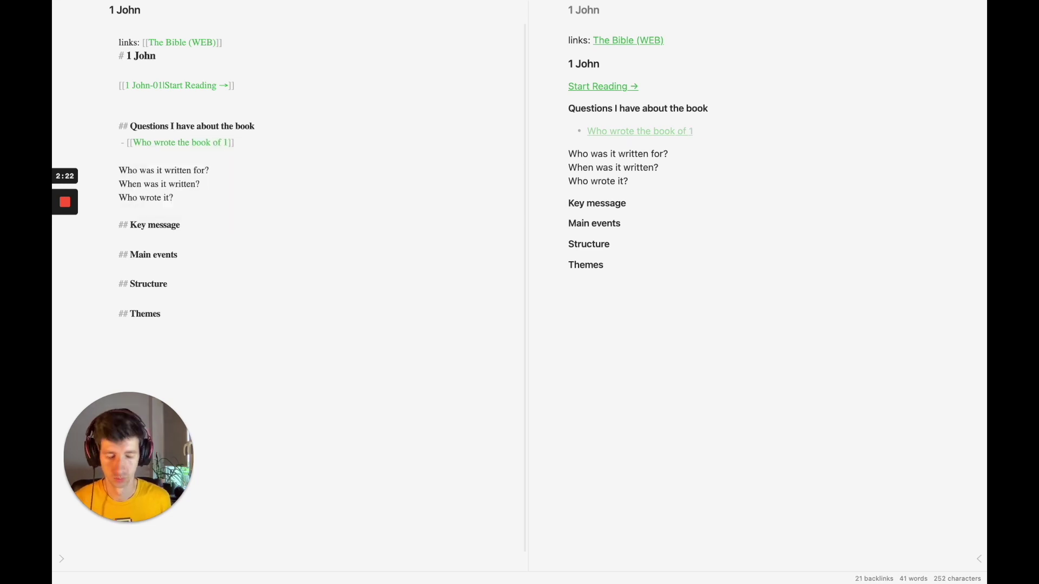
text(john)
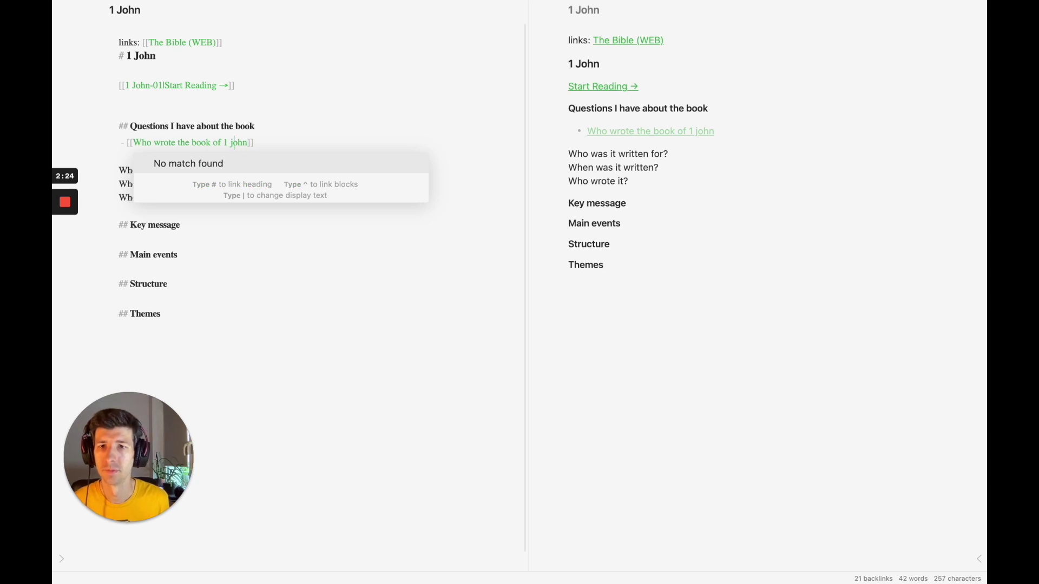
key(BackSpace)
text(J)
key(BackSpace)
text(J)
click(256, 143)
Step: Answer 'Who wrote it?' with 'John the elder?'
key(Return)
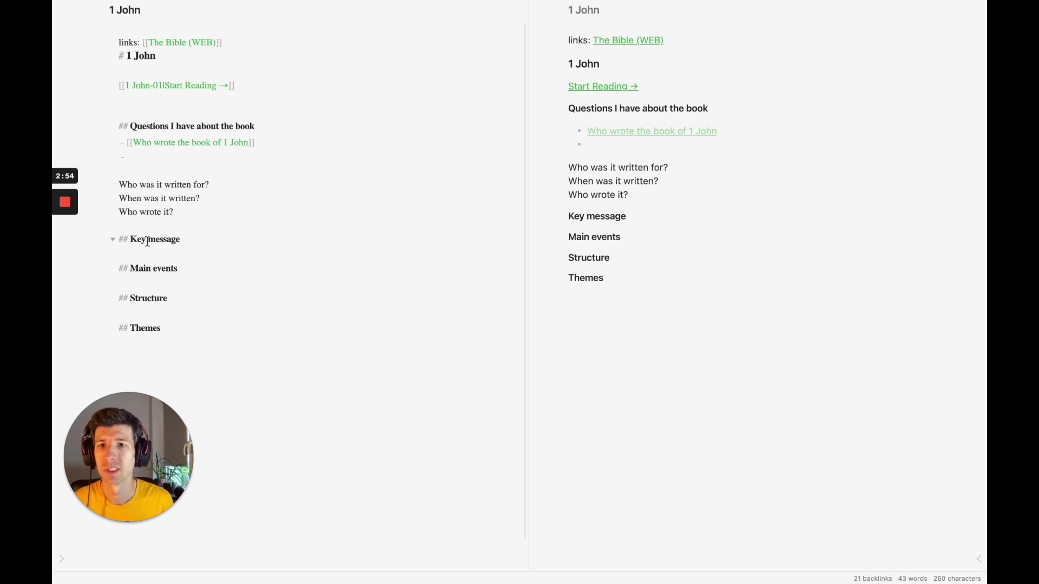
click(196, 213)
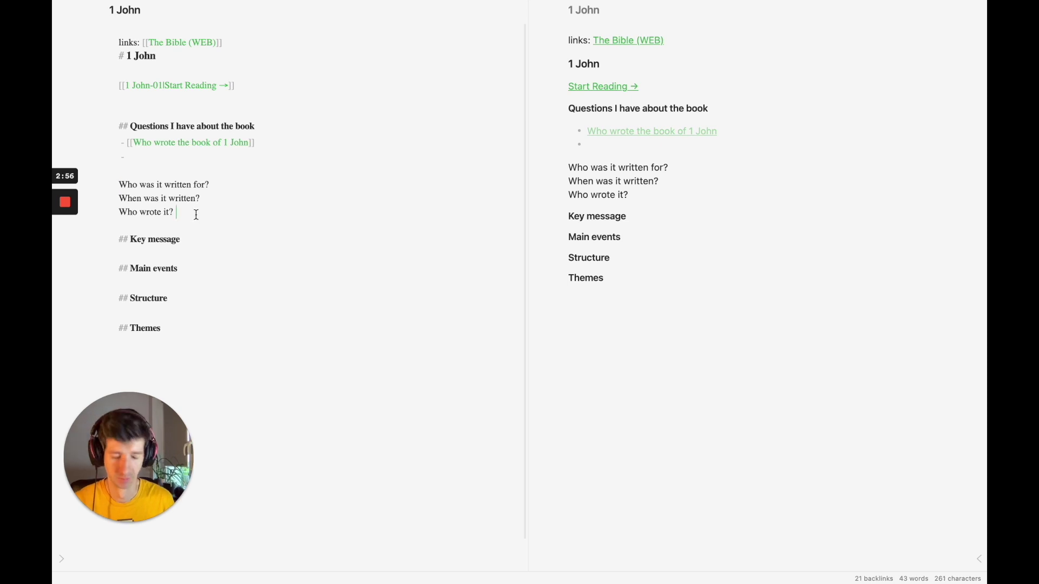
text(J)
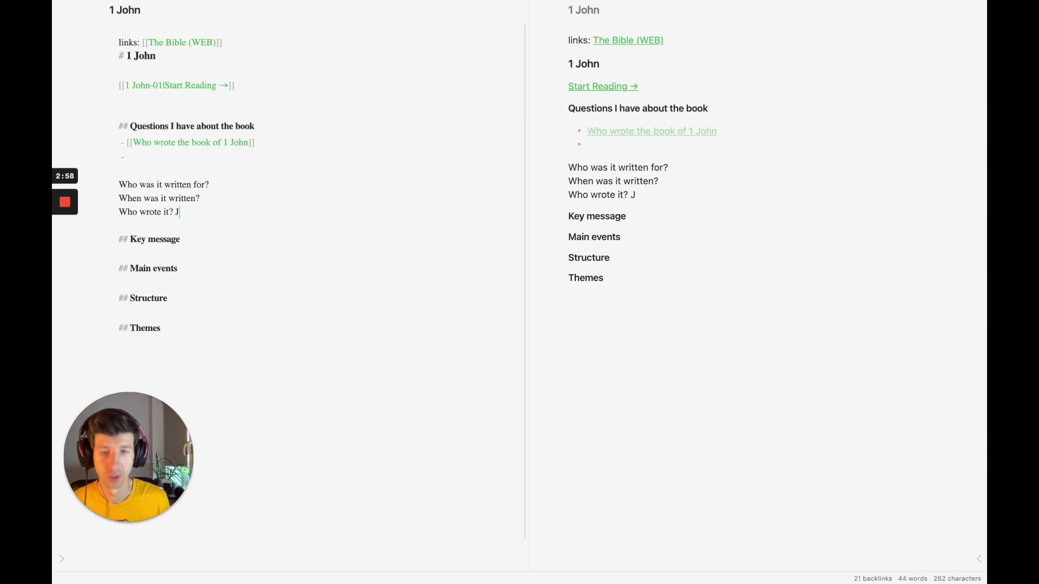
text(ohn)
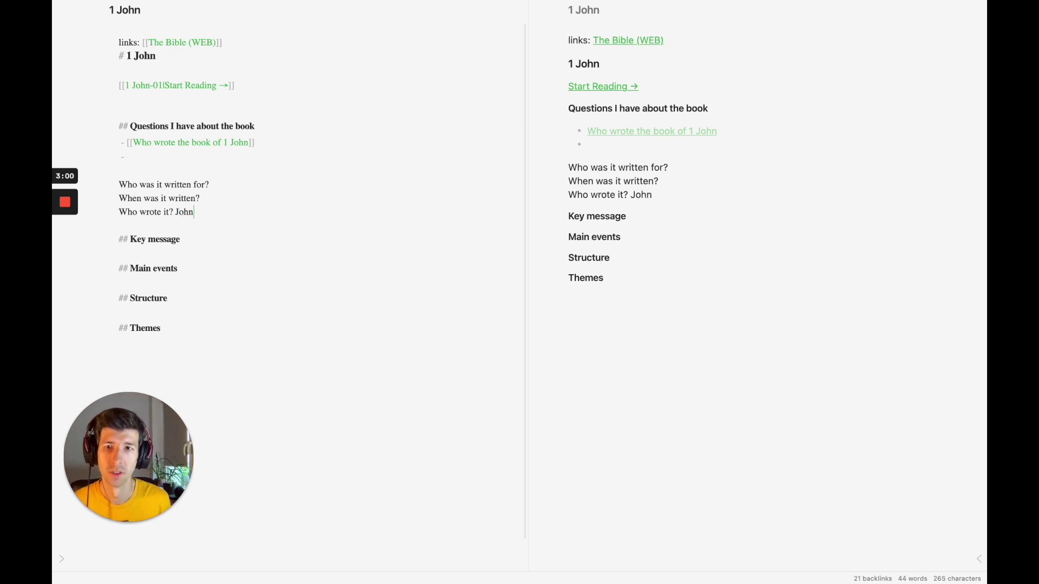
text( the )
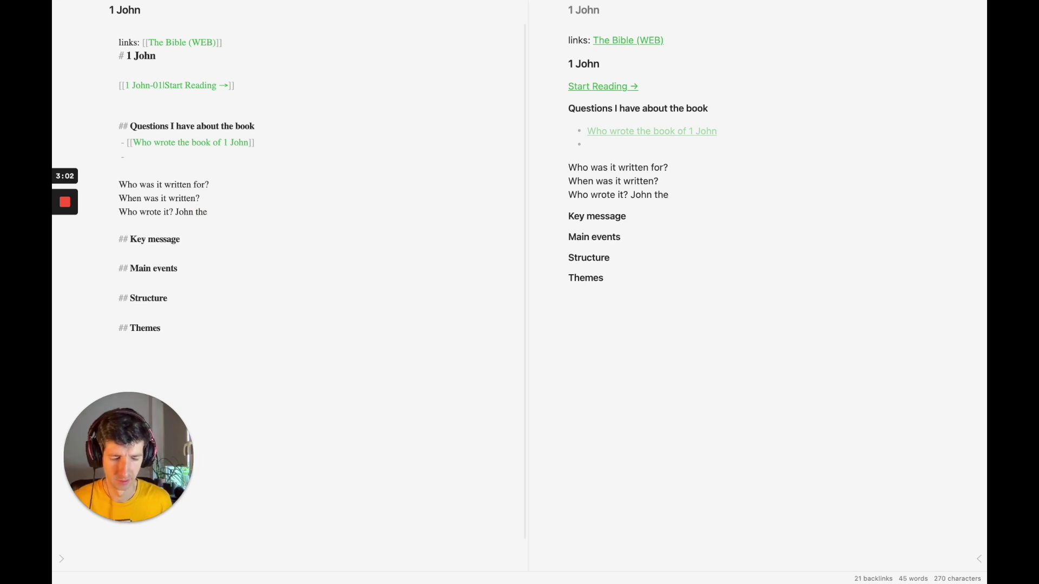
text(elder?)
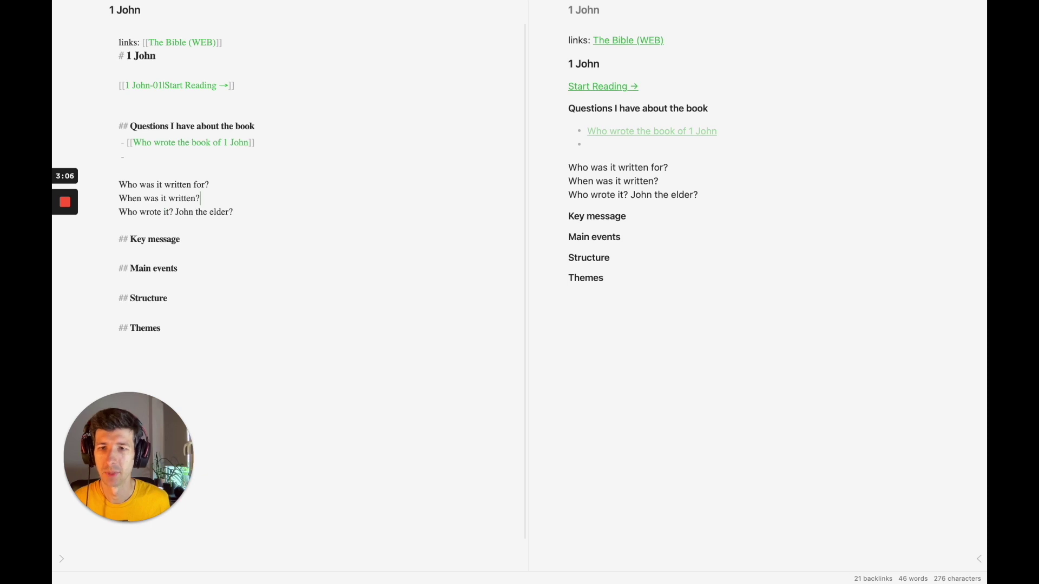
text(-)
Step: Prefix the three background question lines with '- ' so they become bullets
click(119, 198)
text(=)
key(BackSpace)
text(-)
click(119, 184)
text(-)
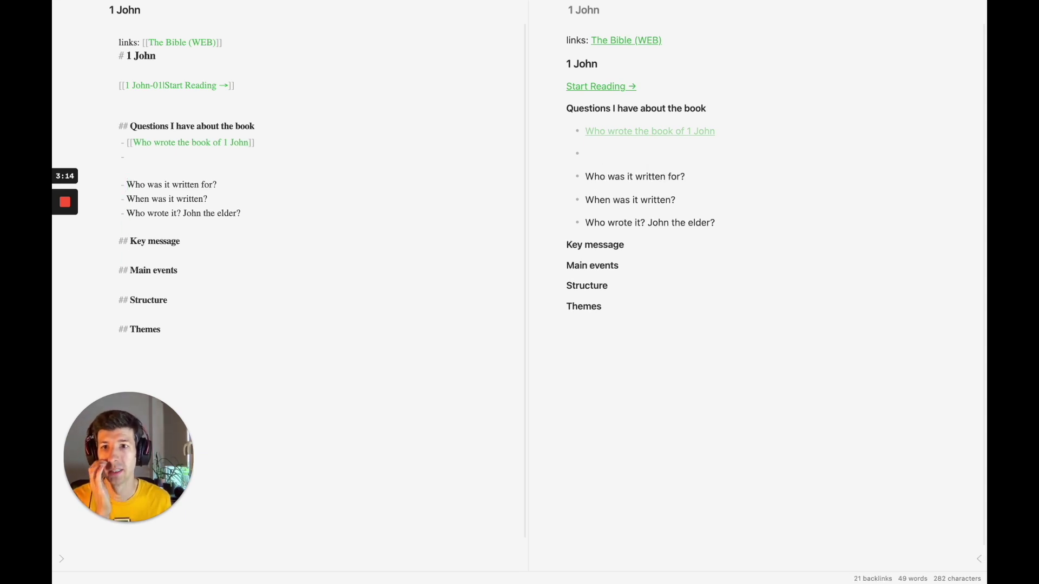
Step: Write 'Love and obedience' on a new line under Key message
click(119, 255)
key(Return)
text(Love)
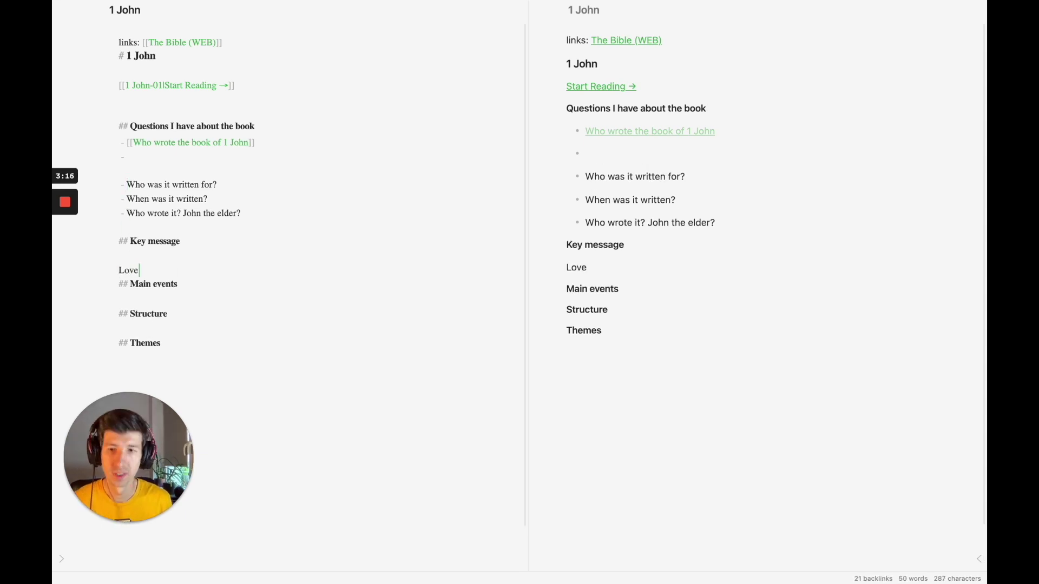
text(, and ob)
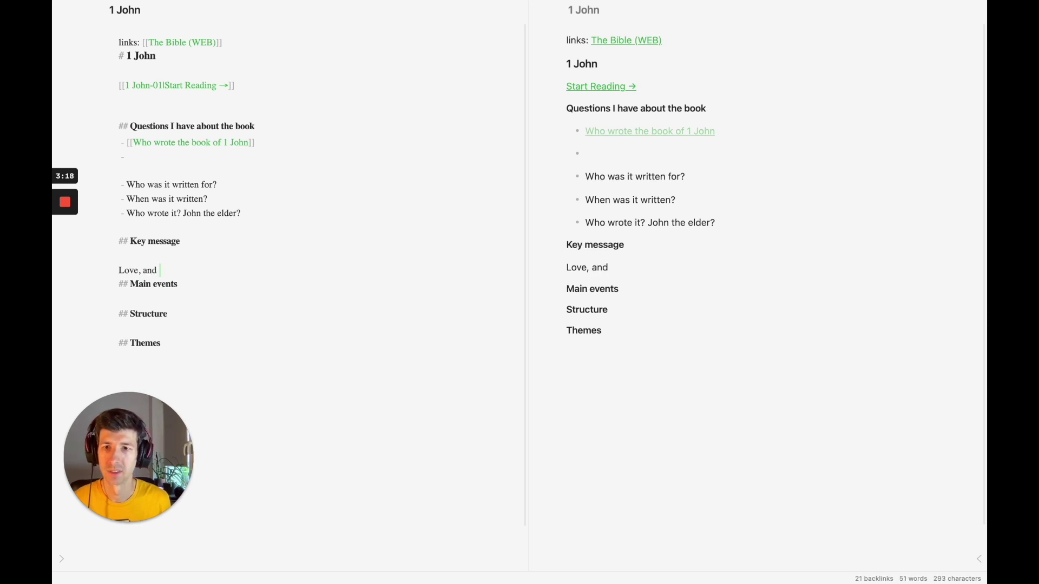
key(BackSpace)
key(BackSpace)
key(BackSpace)
key(BackSpace)
key(BackSpace)
key(BackSpace)
key(BackSpace)
key(BackSpace)
text(and)
key(BackSpace)
key(BackSpace)
text(nd obe)
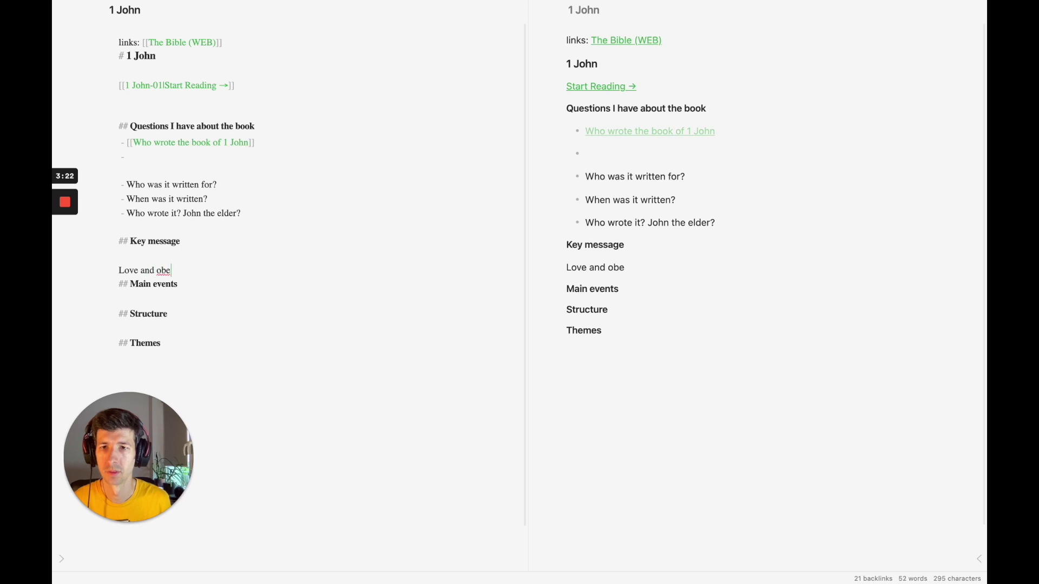
text(dei)
key(BackSpace)
key(BackSpace)
text(deience)
key(BackSpace)
key(BackSpace)
key(BackSpace)
key(BackSpace)
key(BackSpace)
key(BackSpace)
key(BackSpace)
text(ience)
Step: Delete the '## Main events' heading, keeping a blank line above Themes
key(Return)
key(Down)
key(Down)
key(Return)
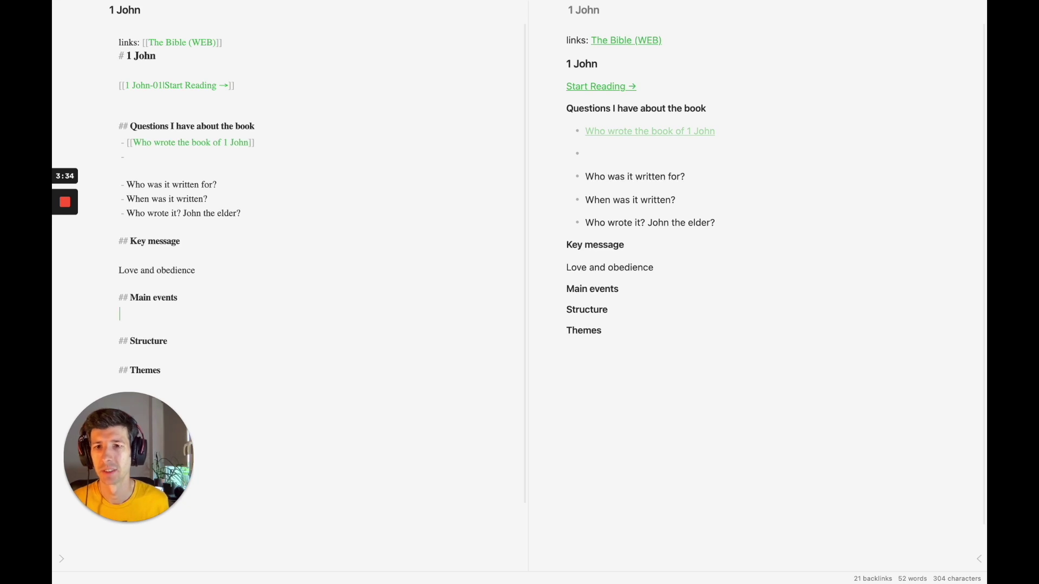
key(shift+Left)
key(alt+shift+Left)
key(alt+shift+Left)
key(alt+shift+Left)
key(BackSpace)
key(Delete)
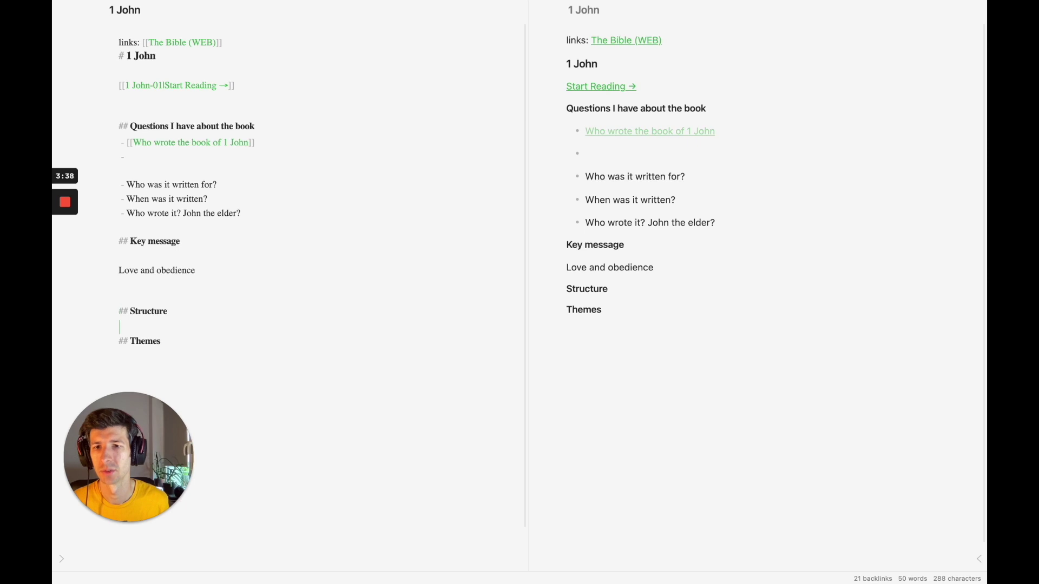
key(super+z)
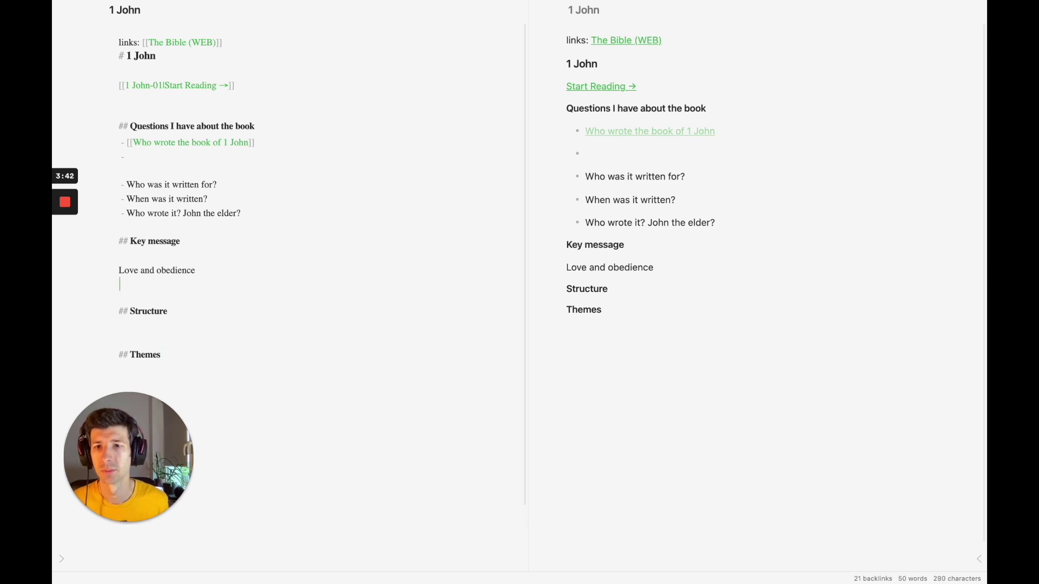
Step: Move the 'Love and obedience' line from Key message to under Themes
key(shift+Down)
key(shift+Left)
key(BackSpace)
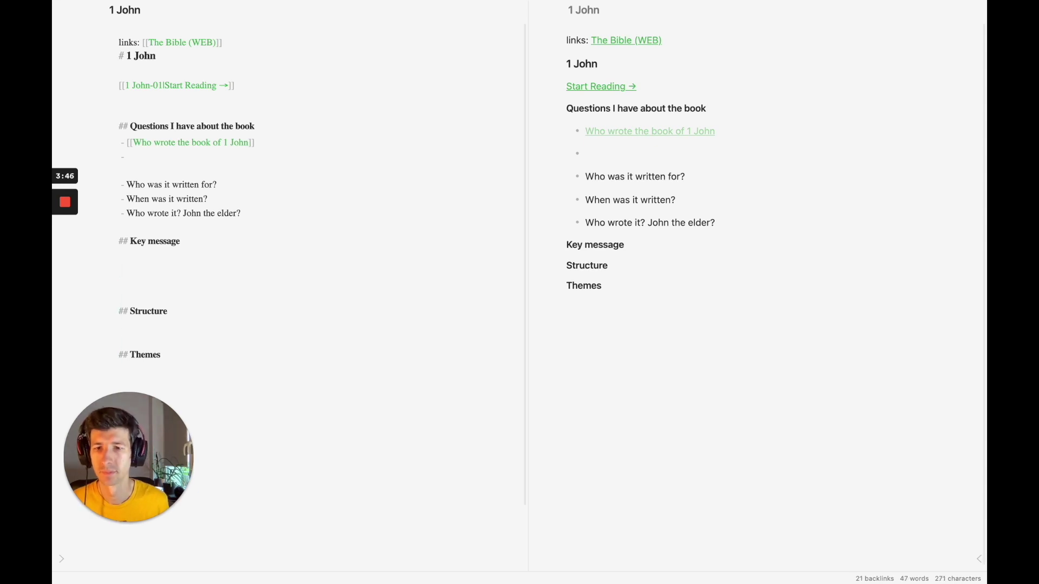
key(super+z)
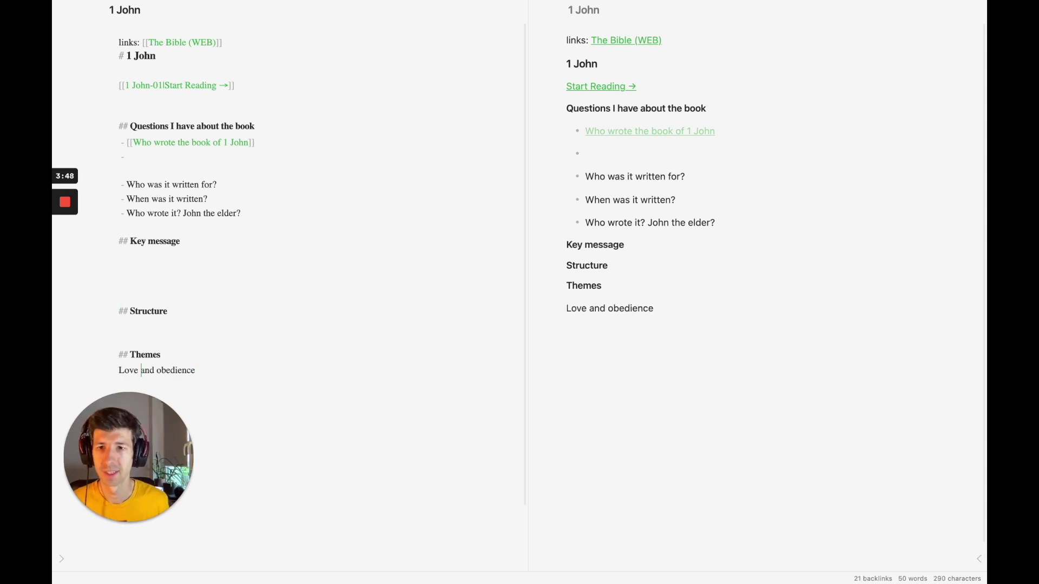
Step: Prefix 'Love and obedience' with '- ' to make it a Themes bullet
text(-)
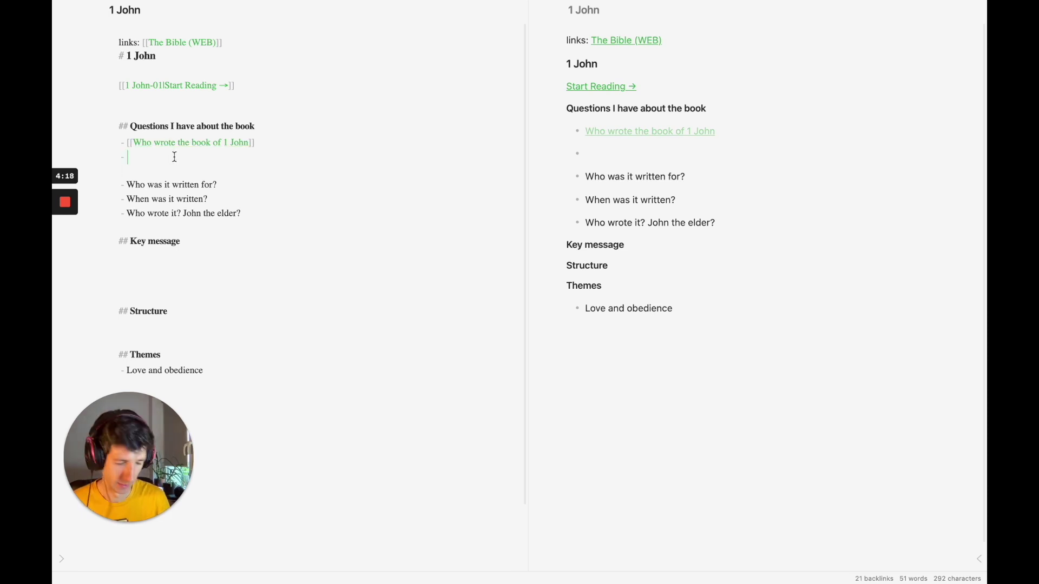
scroll(195, 249, down, 3)
Step: Add a '## Application' heading below the Themes list
click(213, 345)
key(Return)
key(Return)
text(## Ap)
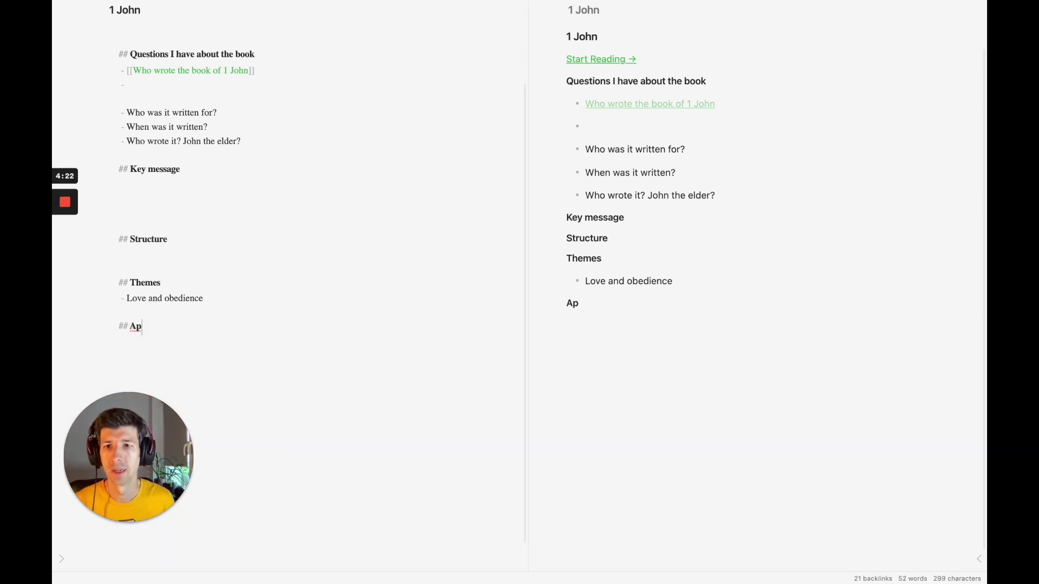
text(plication)
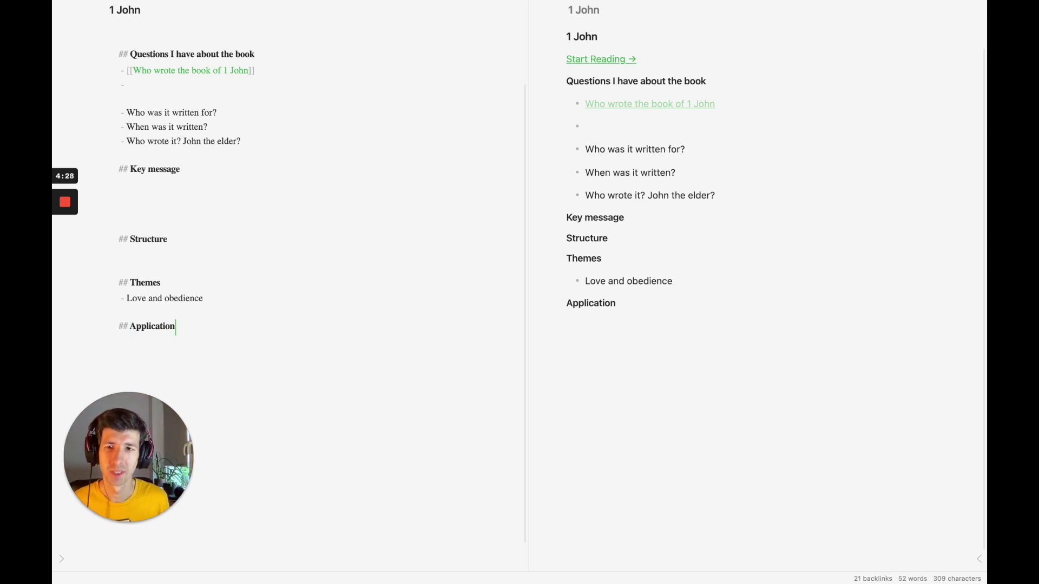
Step: Add question bullets 'What does this letter mean for me today?' and 'What are some common misunderstandings?'
scroll(222, 209, up, 3)
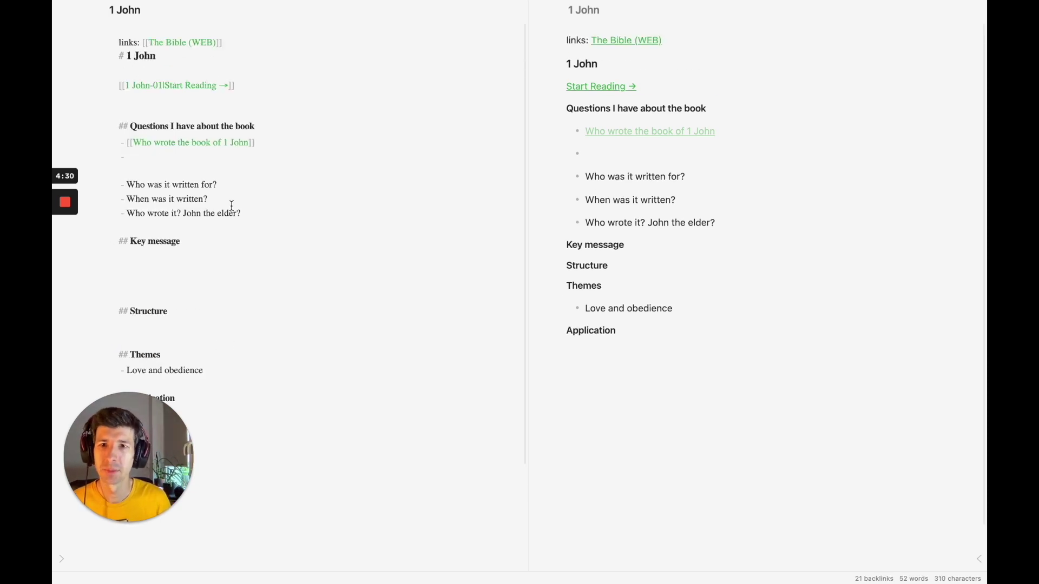
scroll(203, 206, down, 5)
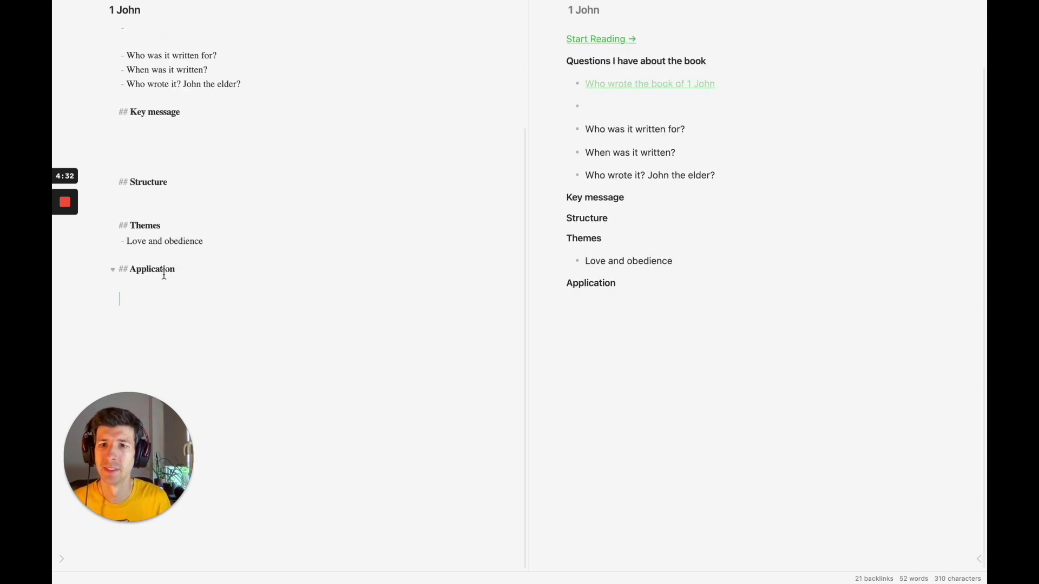
scroll(206, 217, up, 3)
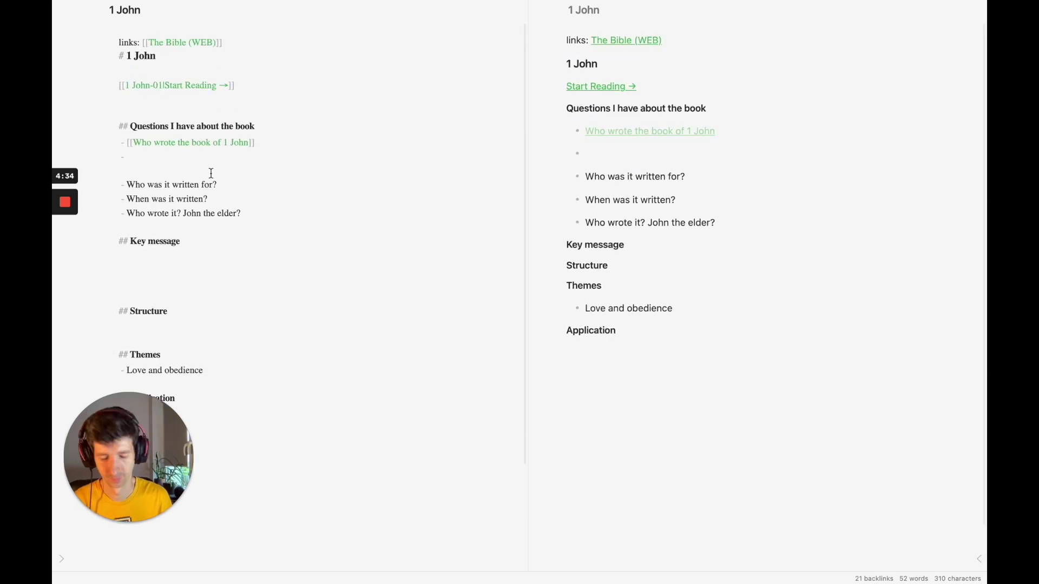
text(What does this letter mean for me today)
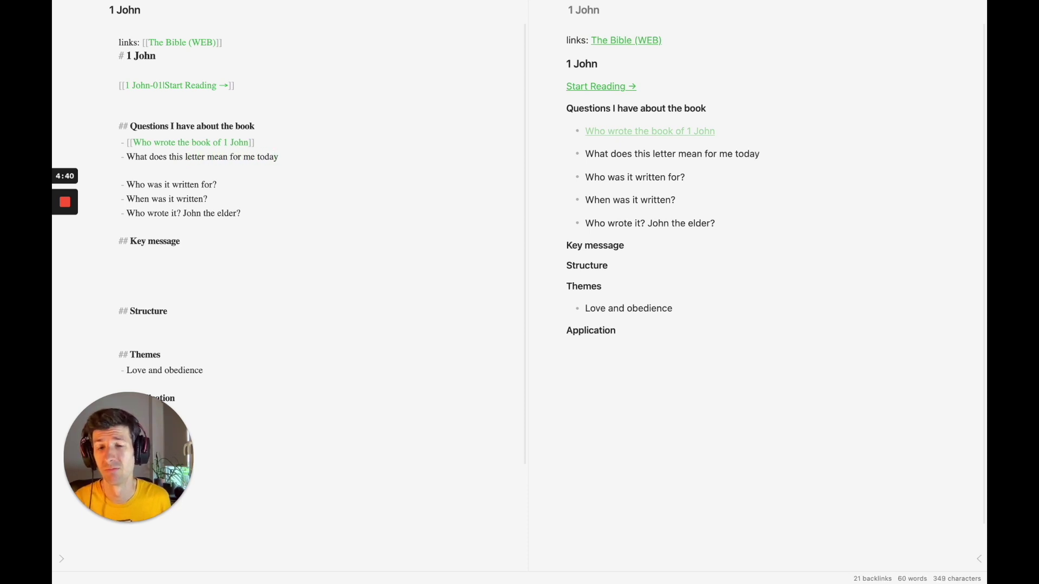
text(?)
key(Return)
text(What are some )
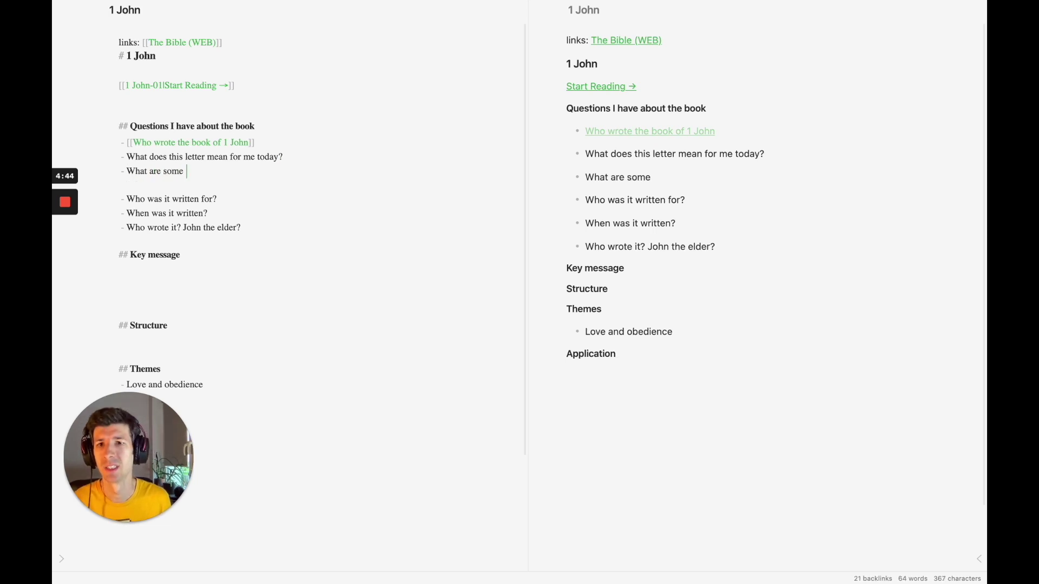
text(common misunde)
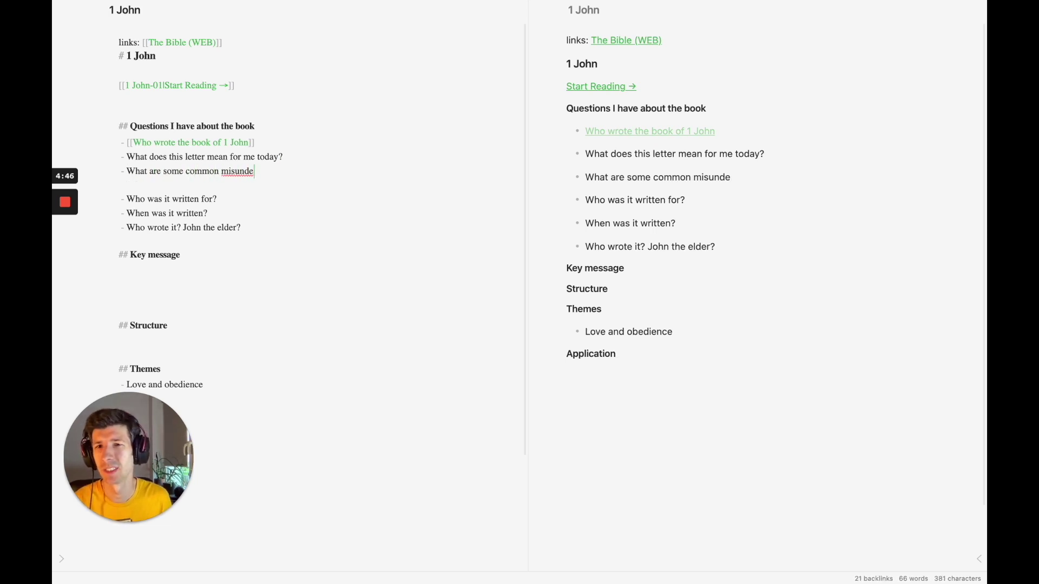
text(rstandings?)
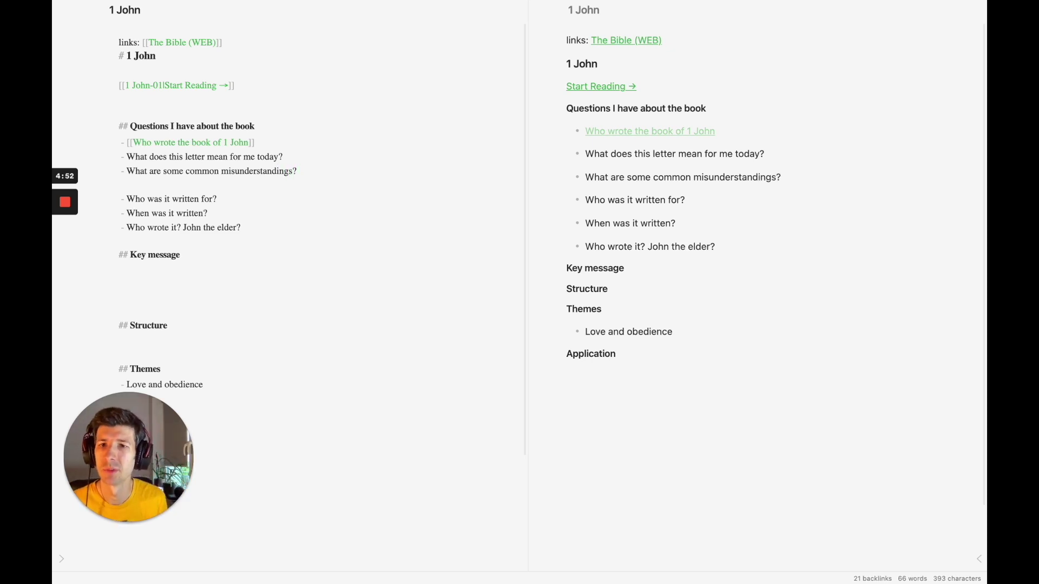
key(Return)
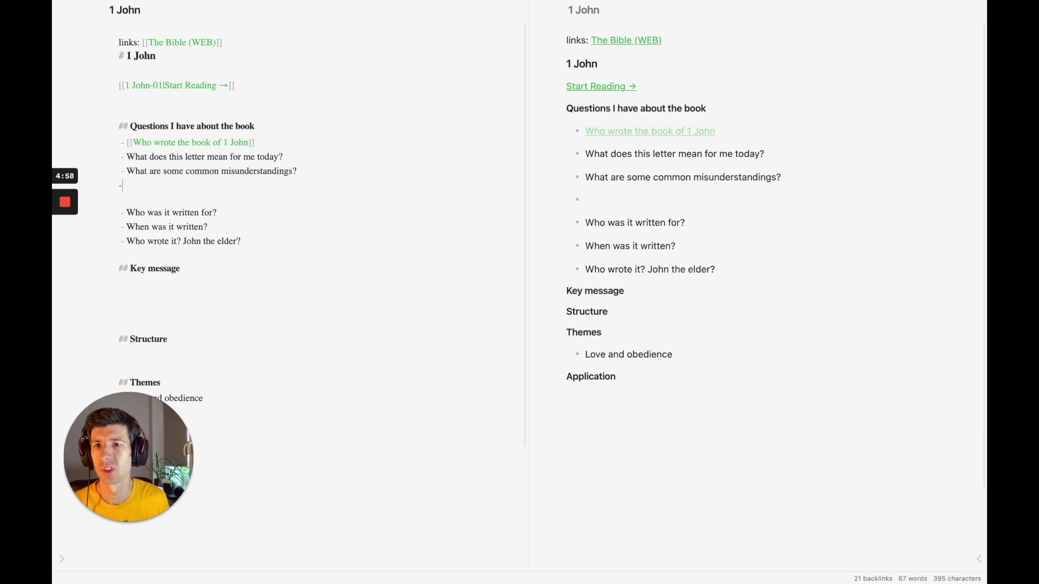
key(BackSpace)
scroll(156, 233, down, 3)
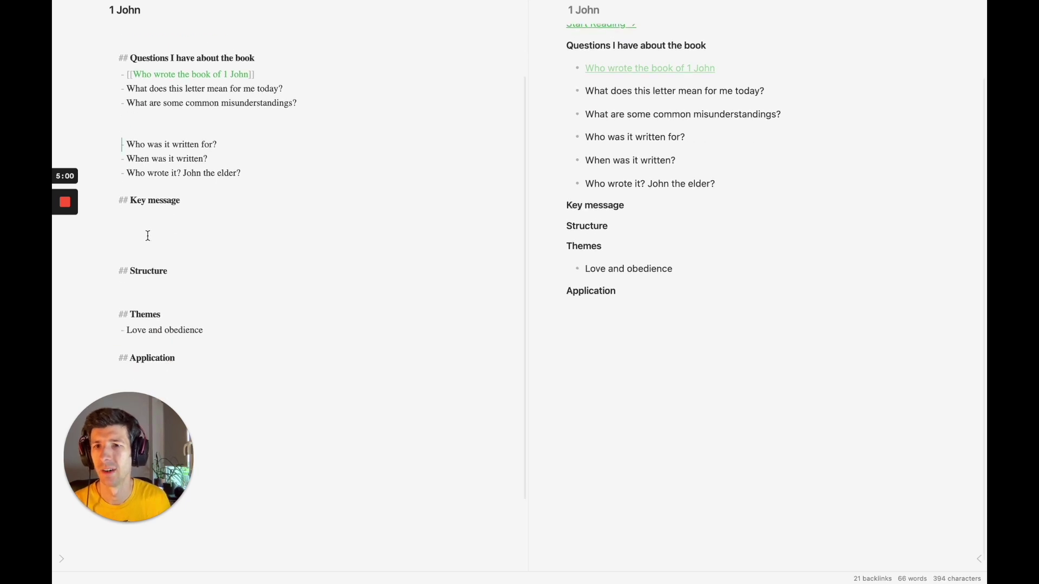
scroll(173, 103, up, 3)
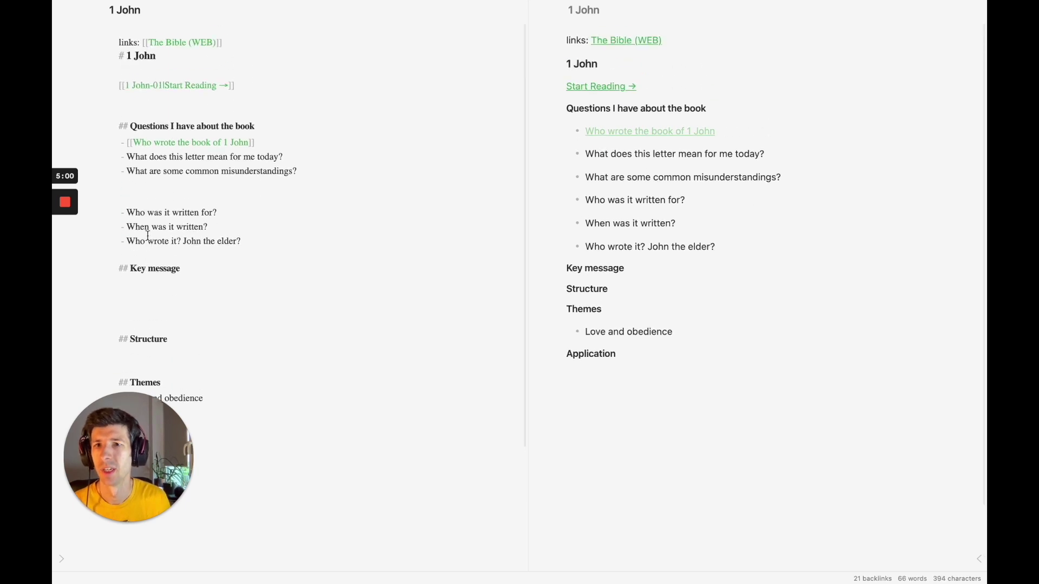
click(175, 85)
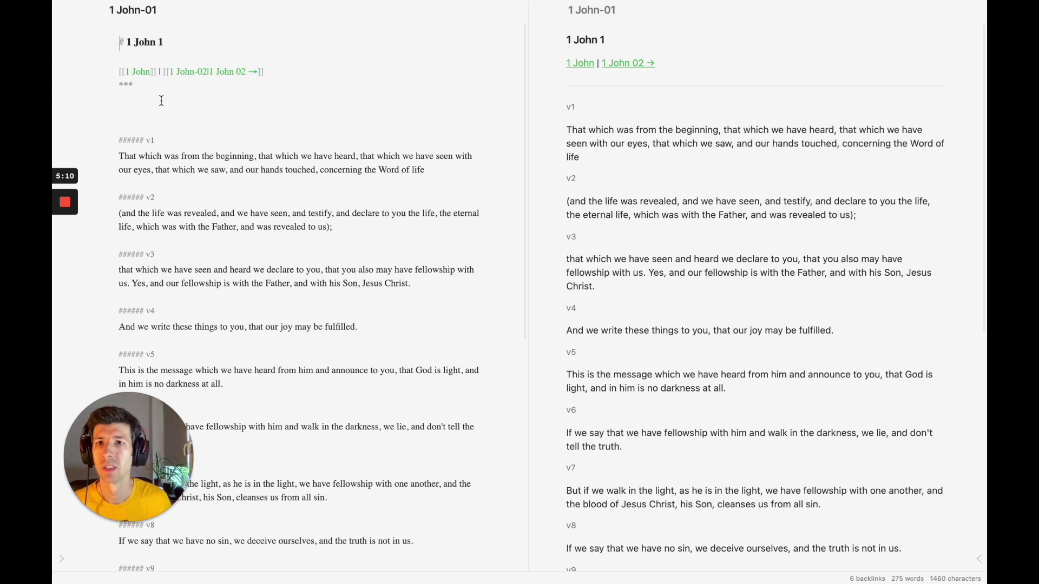
click(136, 72)
scroll(182, 157, down, 3)
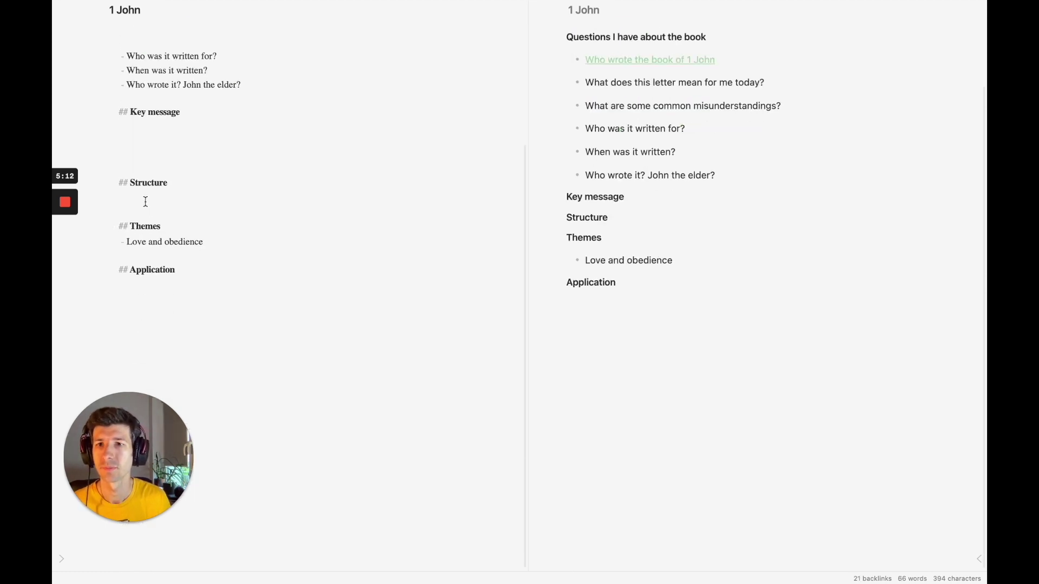
scroll(137, 189, up, 3)
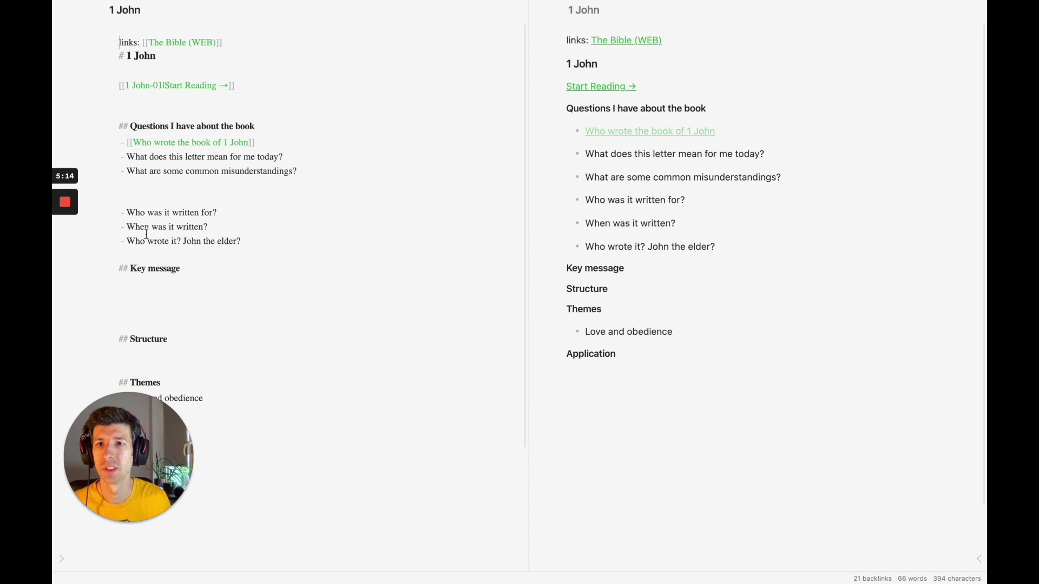
scroll(143, 228, down, 5)
scroll(155, 260, up, 5)
Step: Type 'Layout' below the Start Reading link, then delete it again
click(165, 101)
key(Return)
text(Layout)
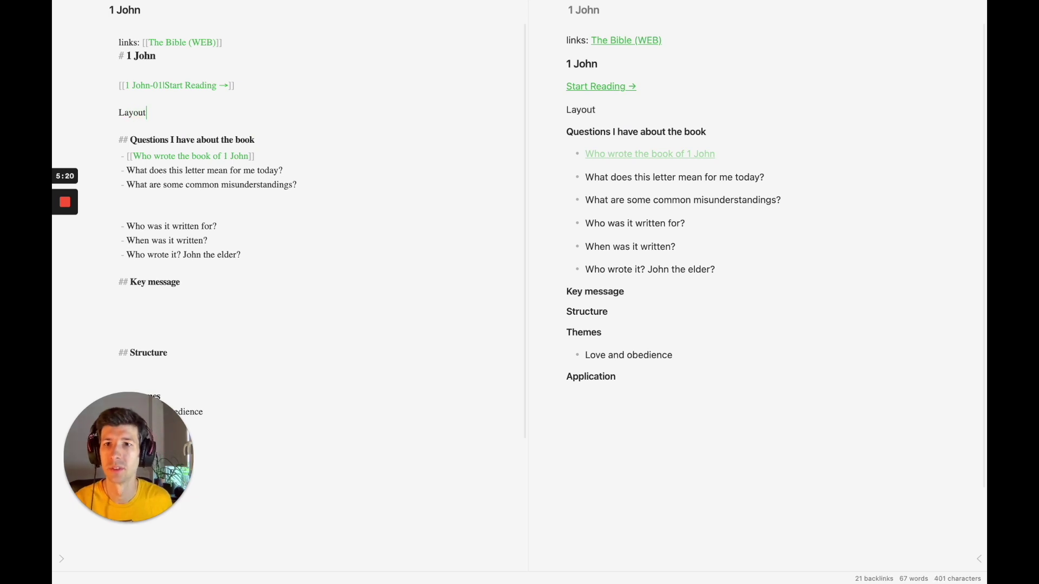
key(super+shift+Left)
key(BackSpace)
Step: Add a '## Layout' heading at the note's end with a bullet link to 1 John-01
scroll(167, 126, down, 3)
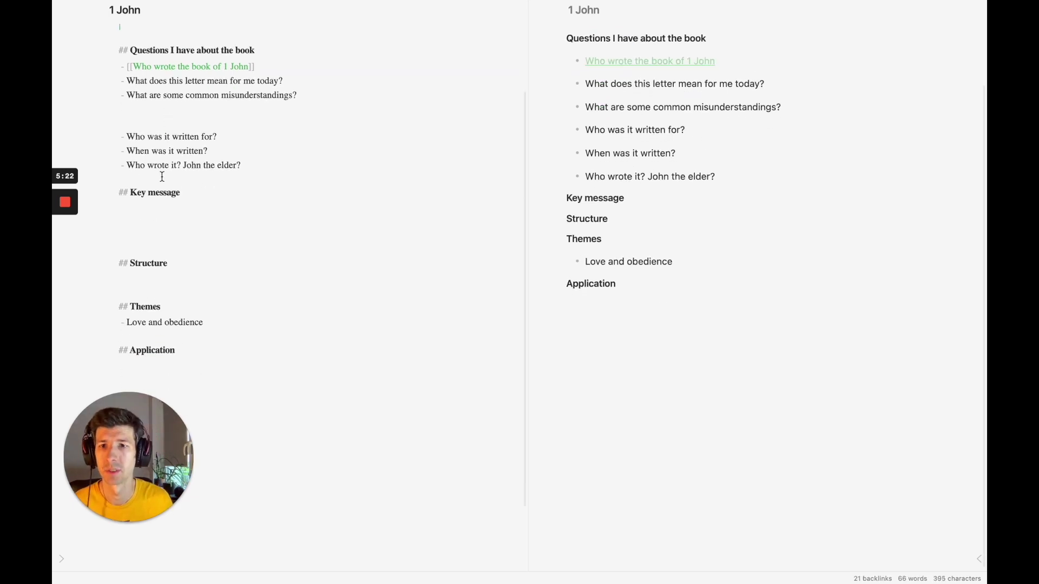
scroll(162, 177, down, 3)
click(124, 299)
text(## Layout)
text(- )
text([[1 joh)
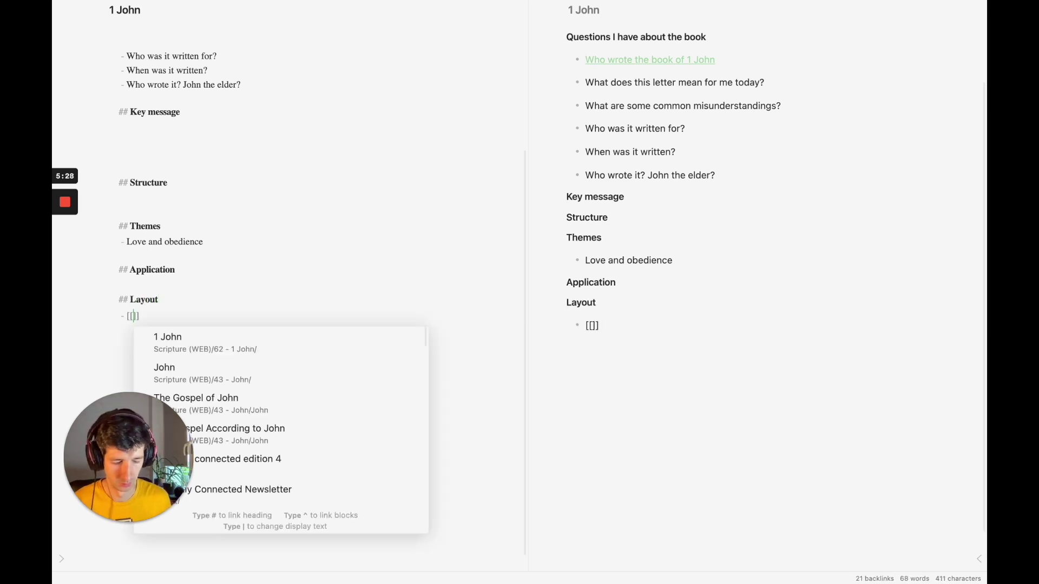
text(n-)
key(BackSpace)
text(-01)
key(Return)
key(Return)
Step: Add bullet links to 1 John-02 and 1 John-03 from the autocomplete suggestions
text([[1 john)
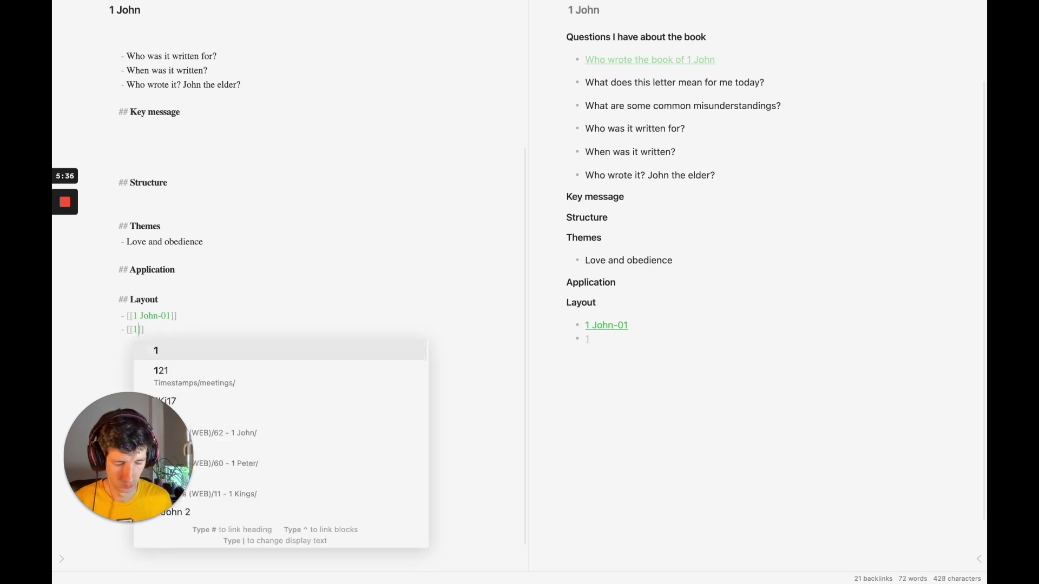
key(BackSpace)
key(BackSpace)
key(BackSpace)
key(BackSpace)
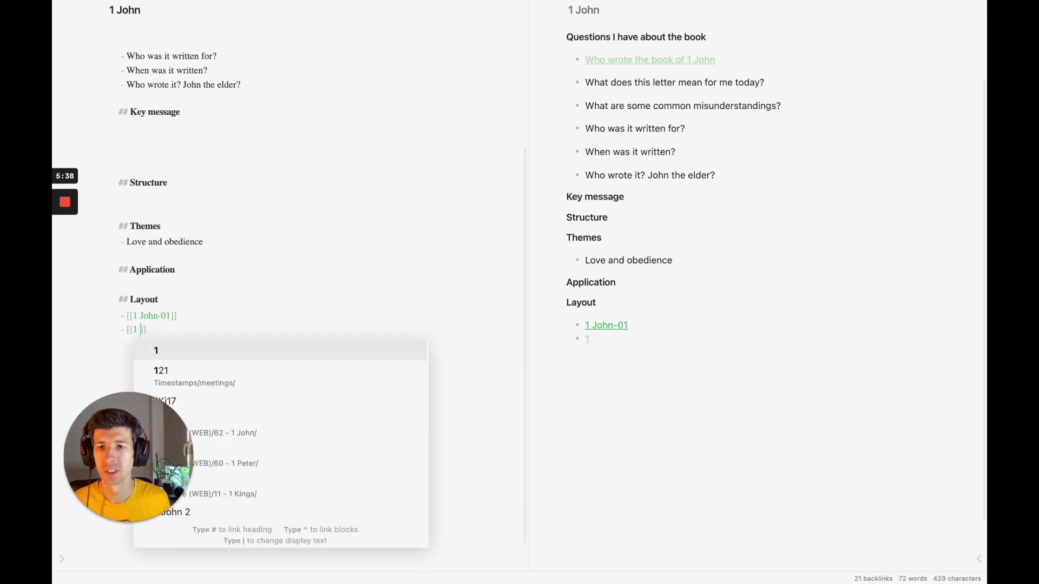
text(John)
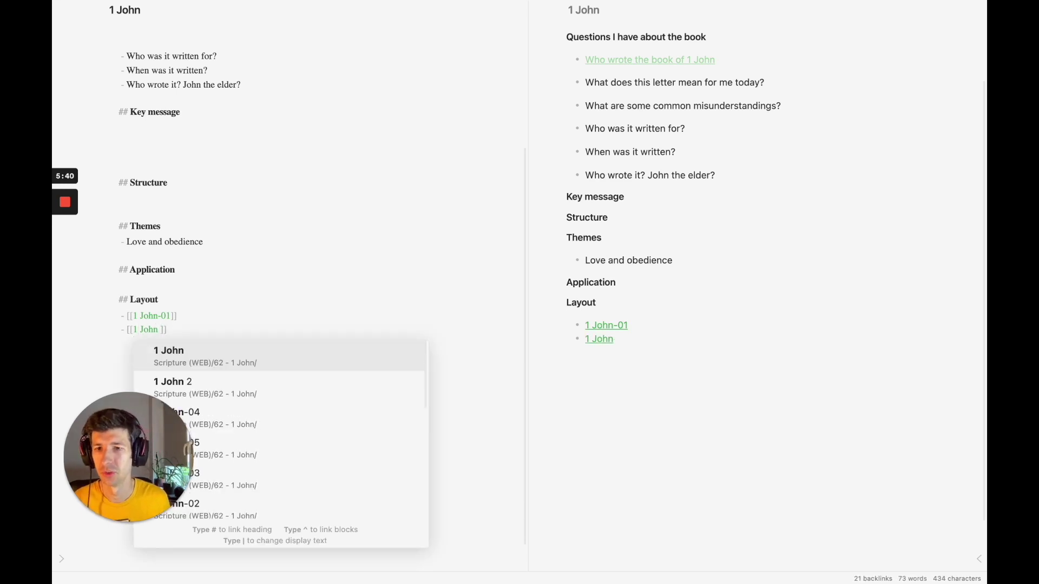
key(BackSpace)
text(-02)
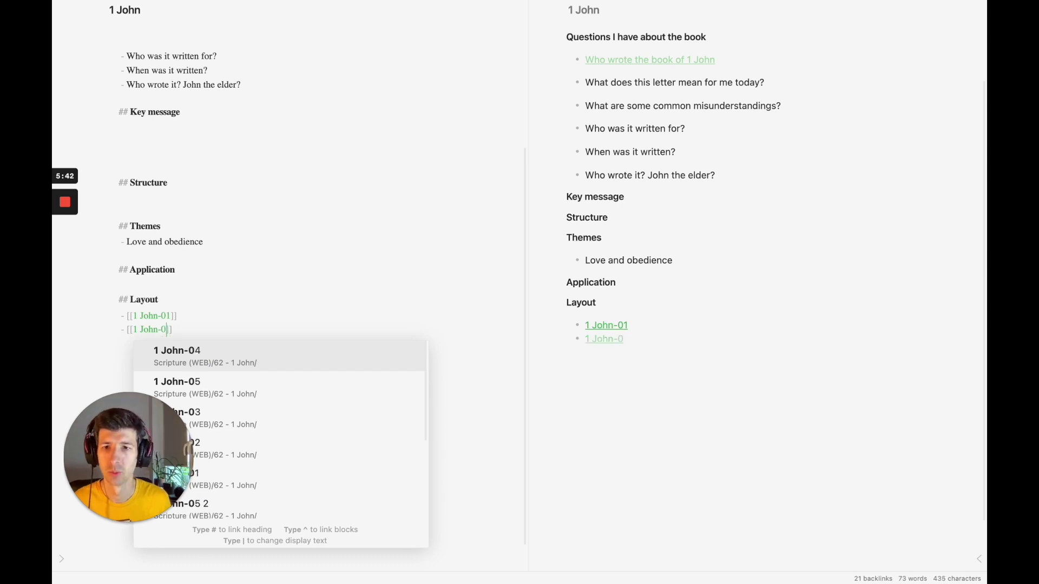
key(Return)
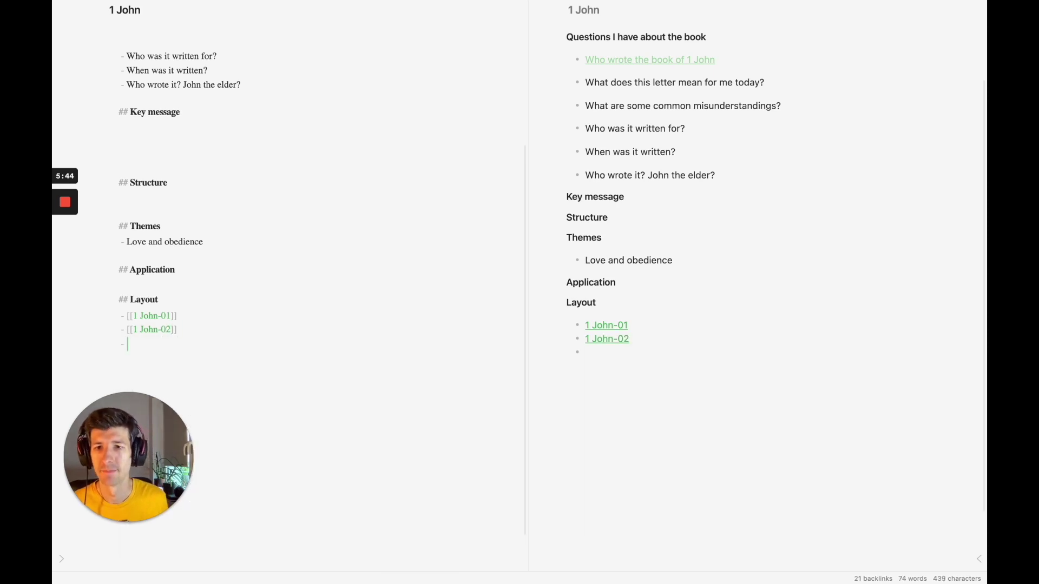
text([[1 john)
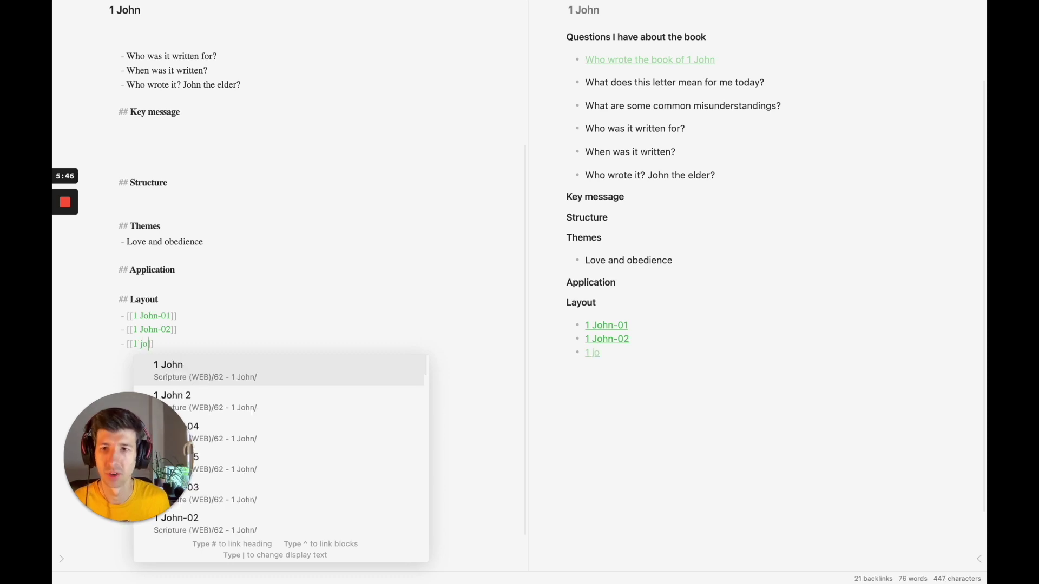
key(BackSpace)
key(BackSpace)
key(BackSpace)
key(BackSpace)
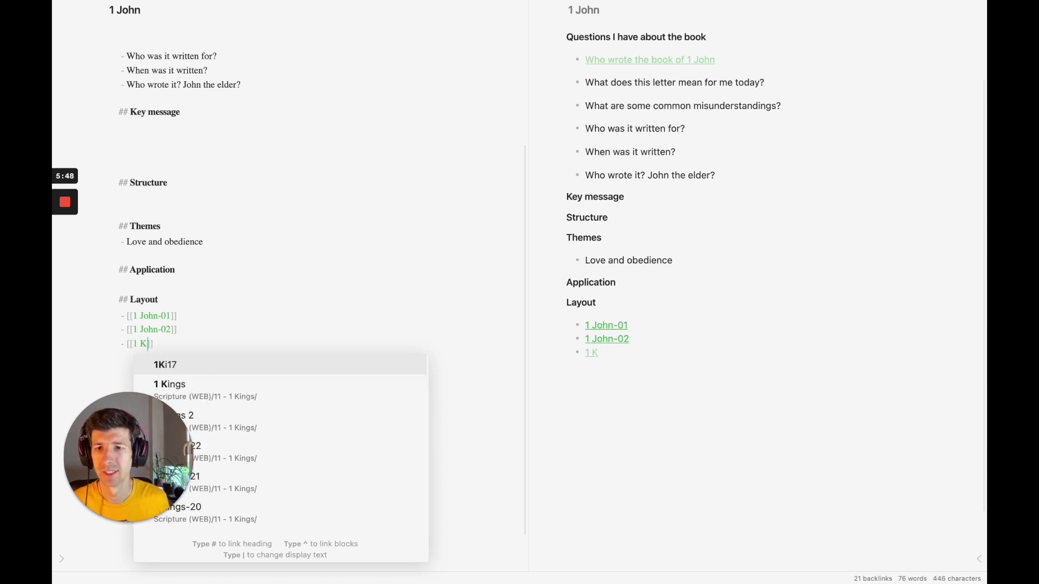
text(John)
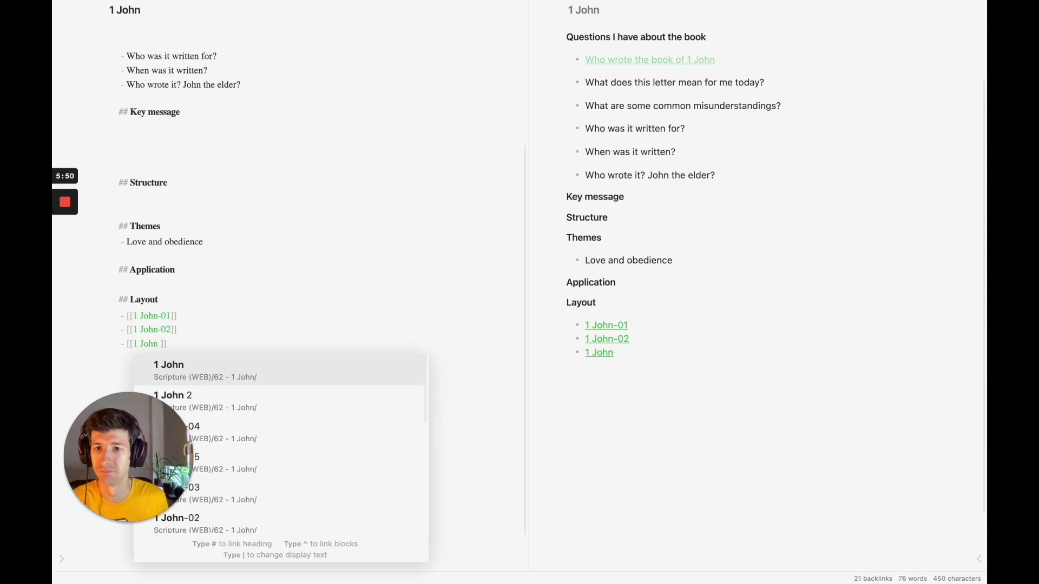
key(BackSpace)
text(-03)
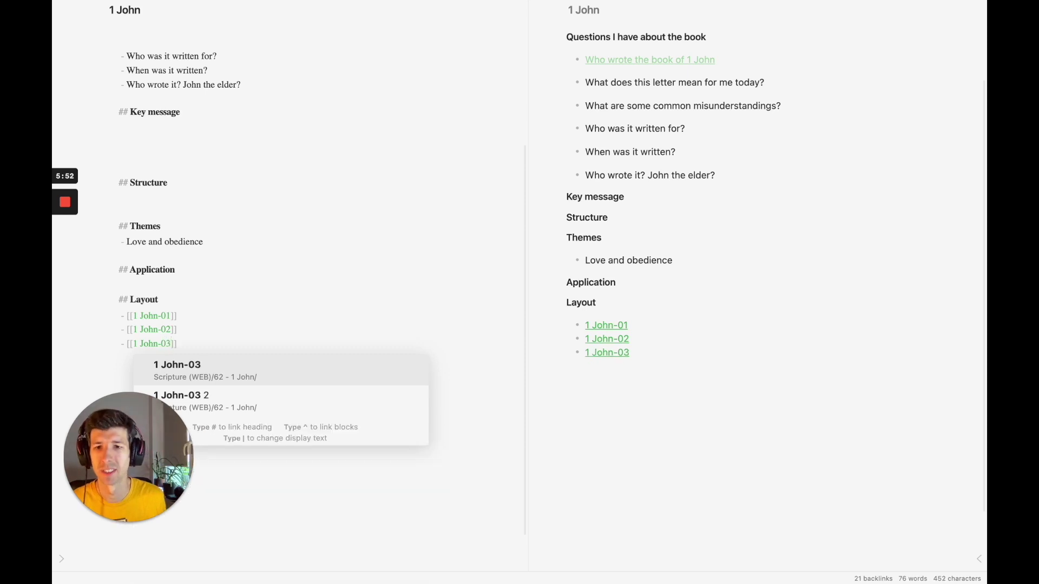
key(Return)
Step: Add bullet links to 1 John-04 and 1 John-05
text([[1 J)
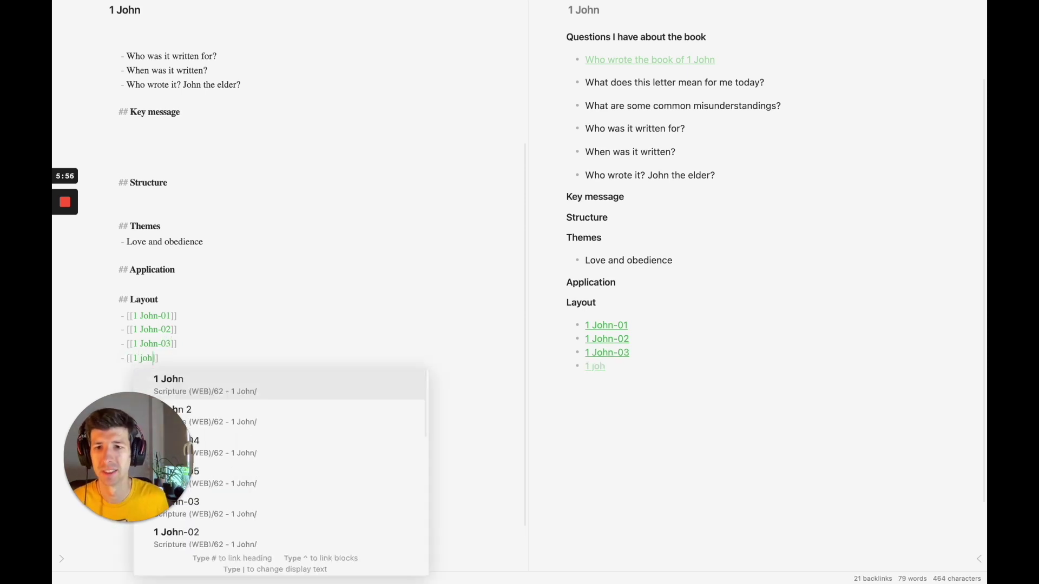
key(BackSpace)
key(BackSpace)
text(John)
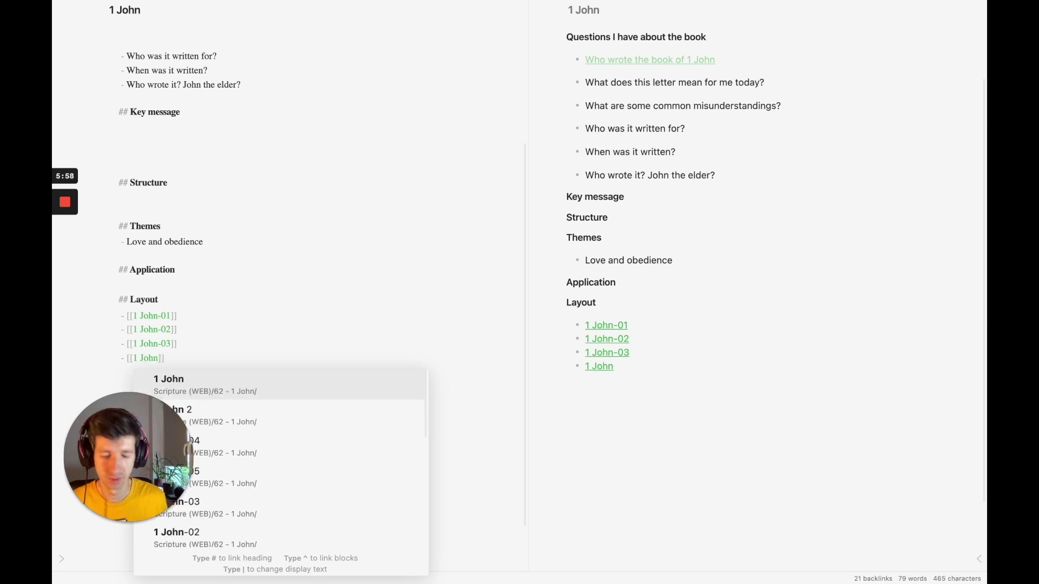
text(-0)
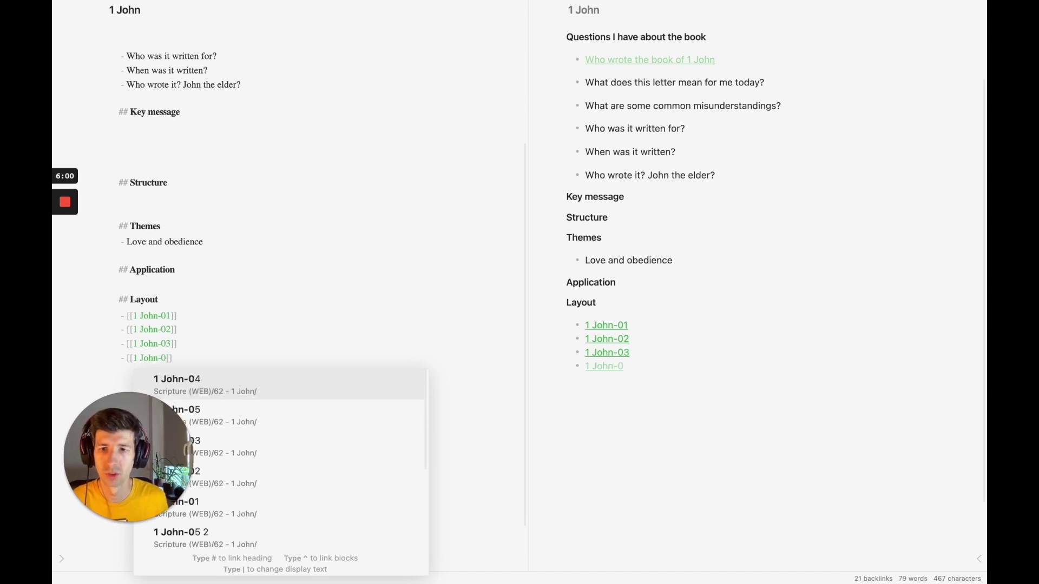
key(Return)
key(Return)
text([[1 John)
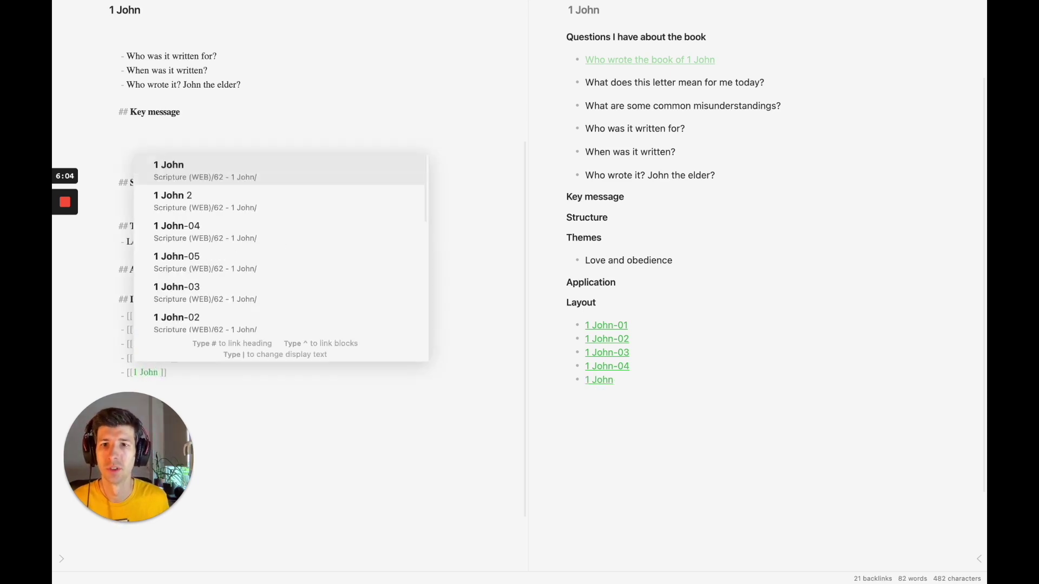
key(Down)
key(Down)
key(Down)
key(Return)
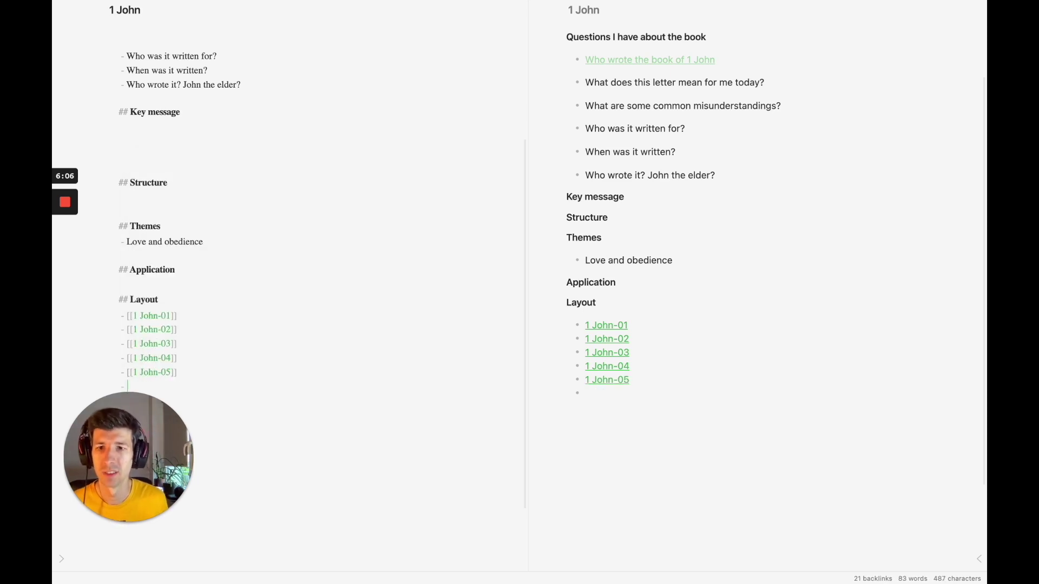
Step: Try a '1 john-06' link, then delete the unmatched line
text([[)
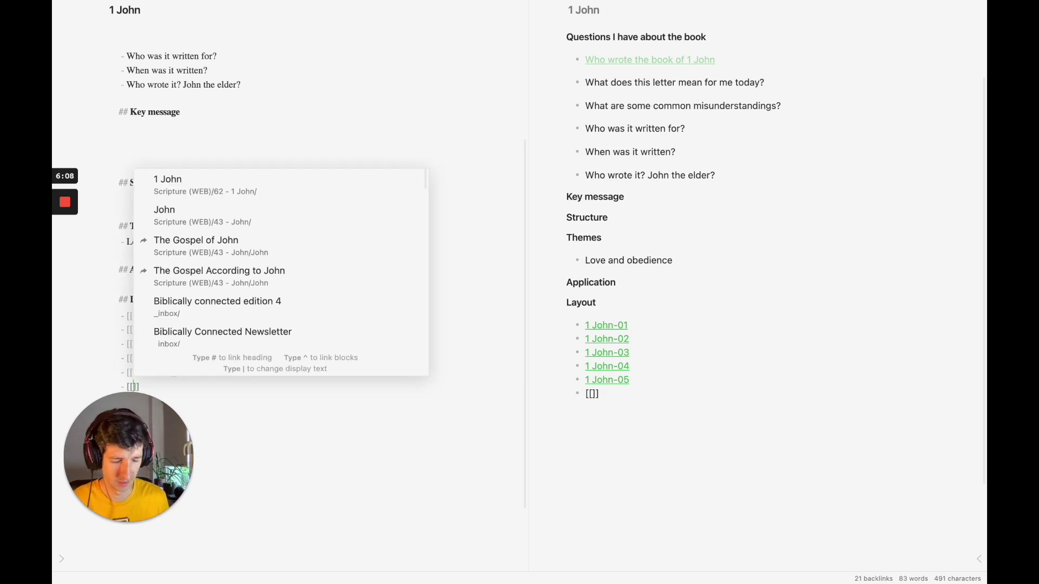
text(1 john -)
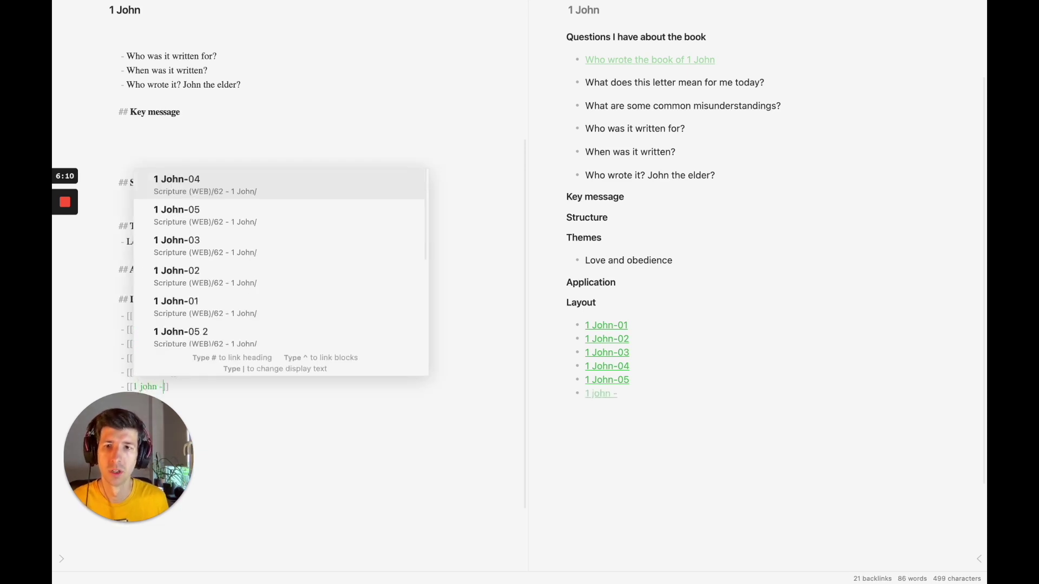
key(BackSpace)
key(BackSpace)
text(-06)
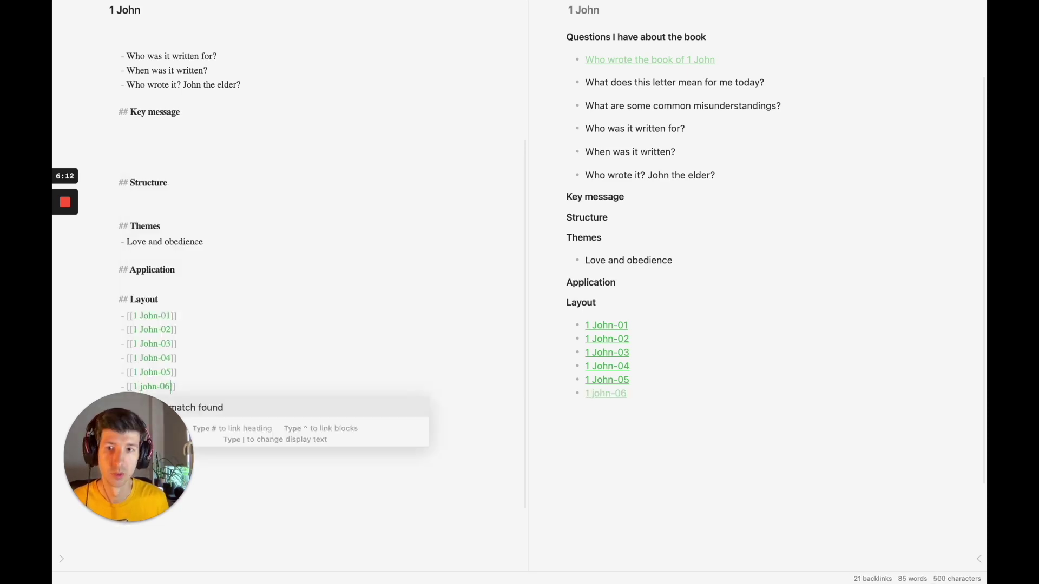
click(178, 386)
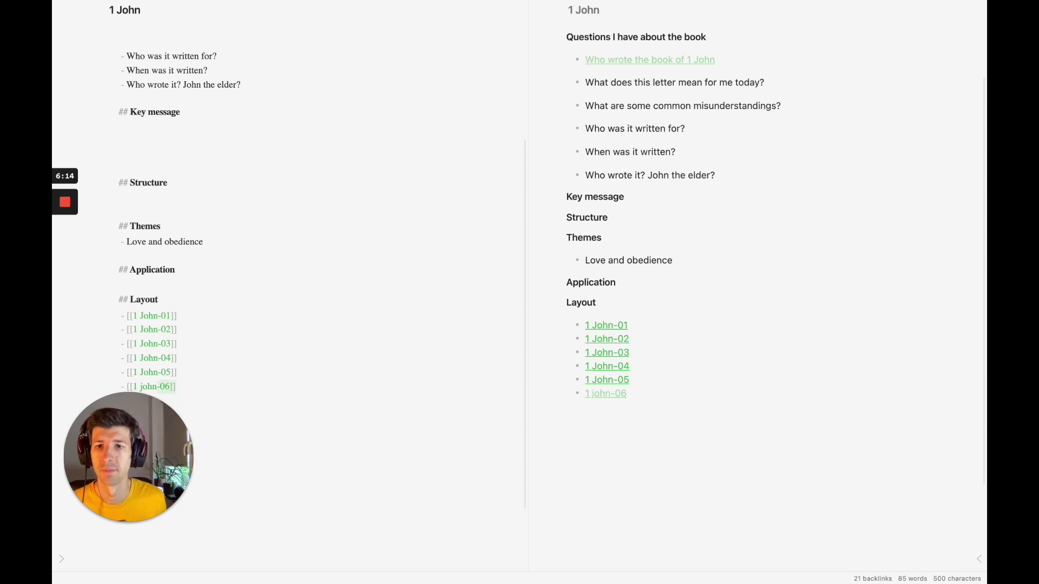
key(super+BackSpace)
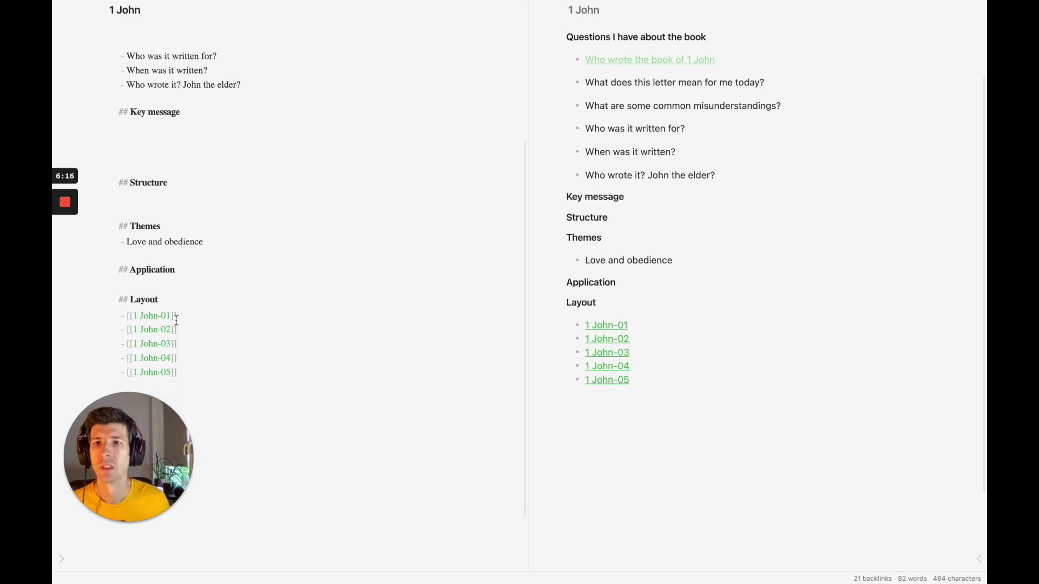
Step: Type 'Key verse' under Key message, then open the [[1 John-01]] link in a new pane
scroll(174, 322, up, 4)
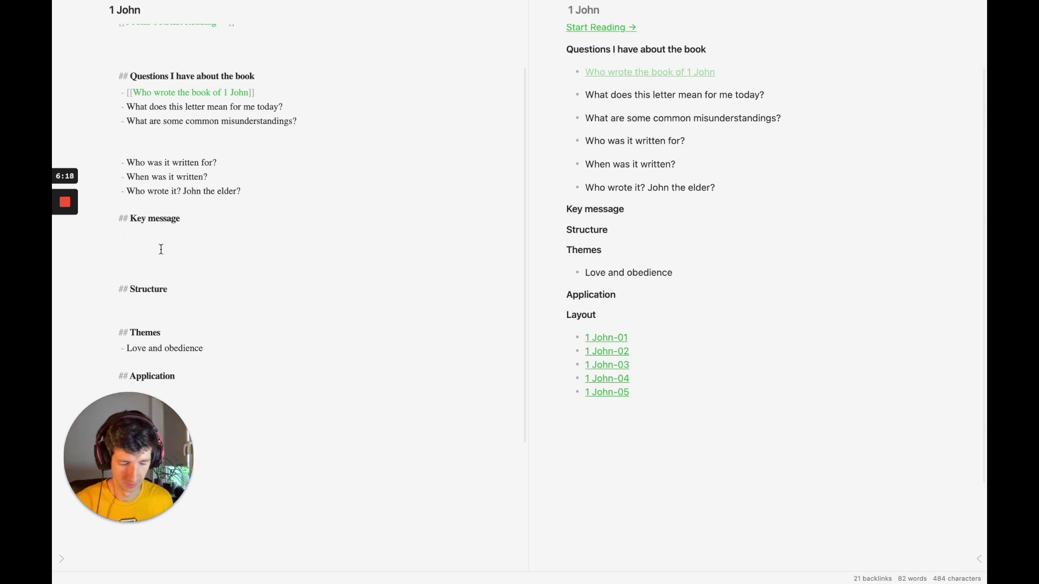
text(Key ver)
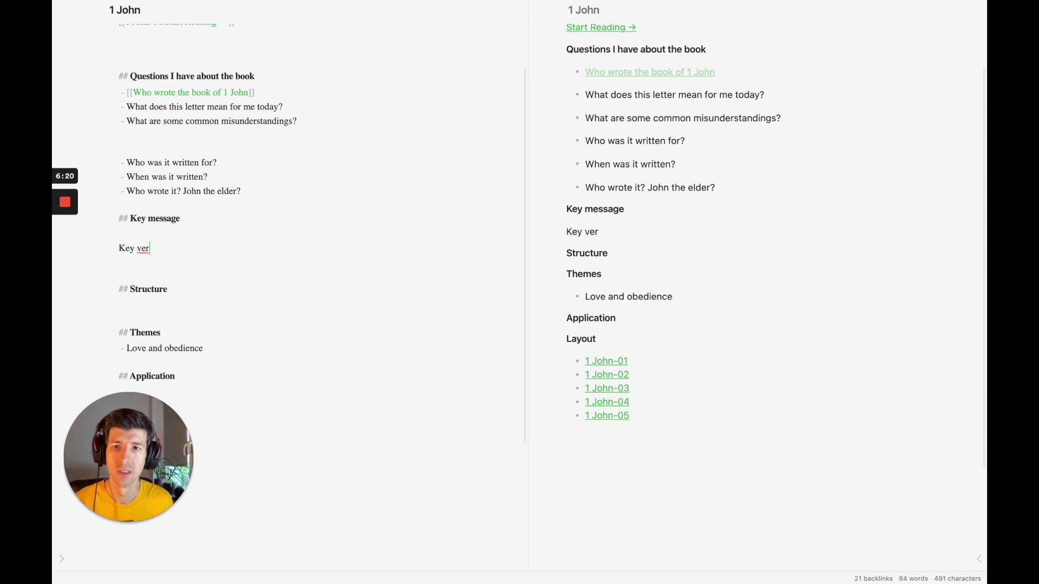
text(se)
scroll(168, 227, down, 5)
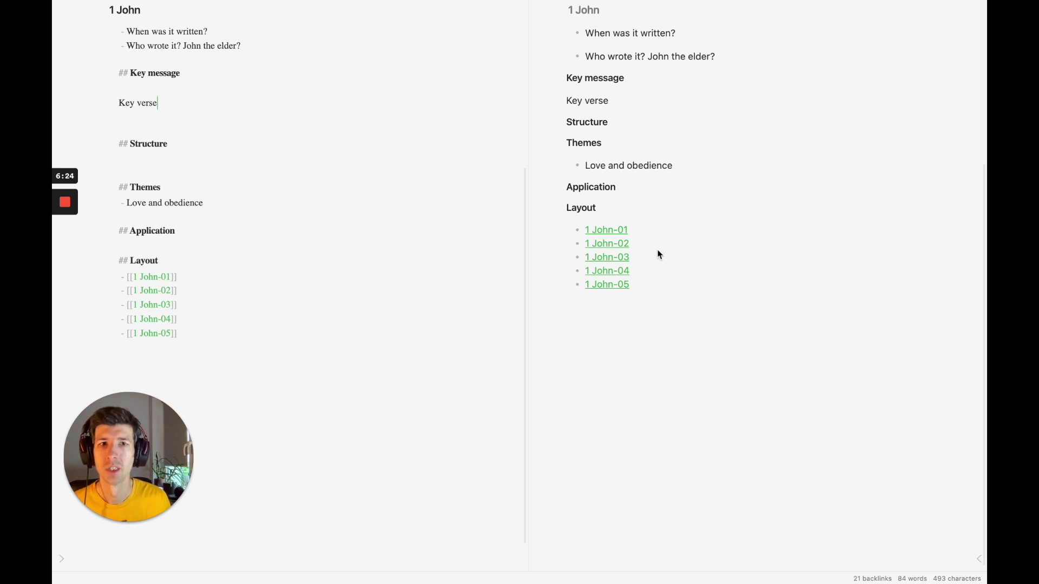
right_click(147, 273)
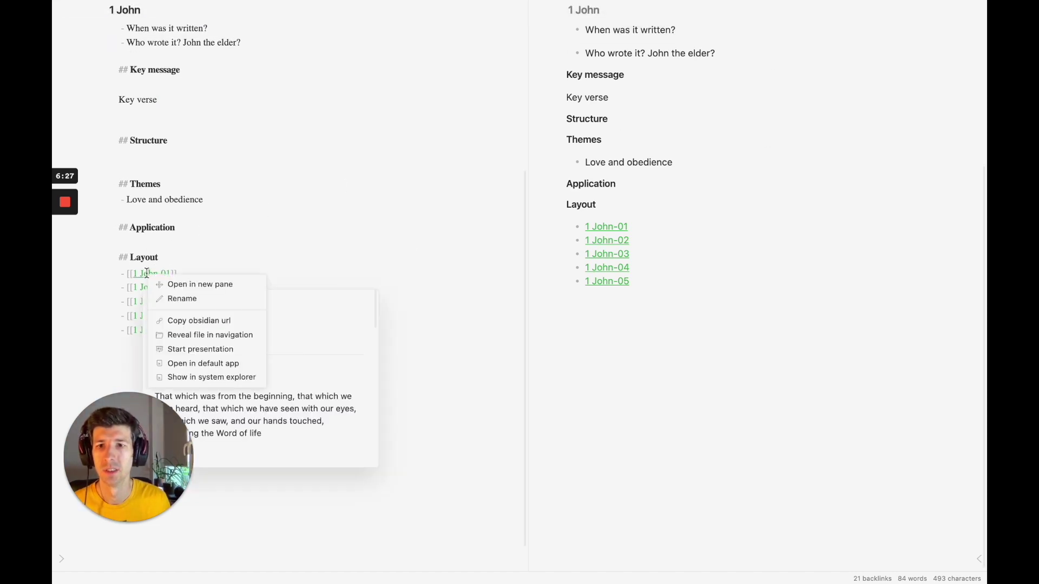
click(196, 282)
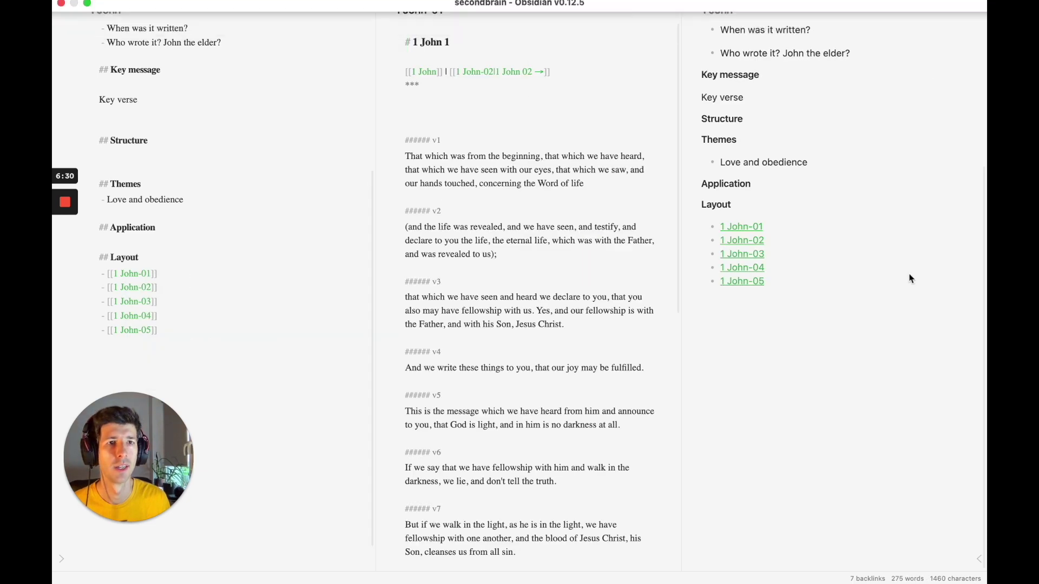
Step: Close the overview's reading preview and select the opening words of 1 John 1 verse 1
scroll(943, 37, up, 5)
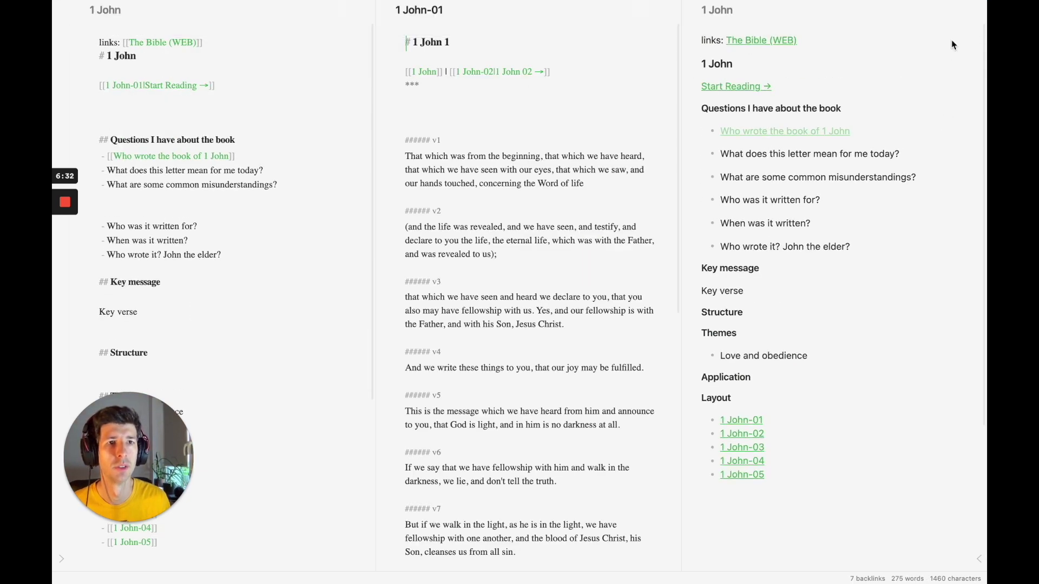
click(958, 10)
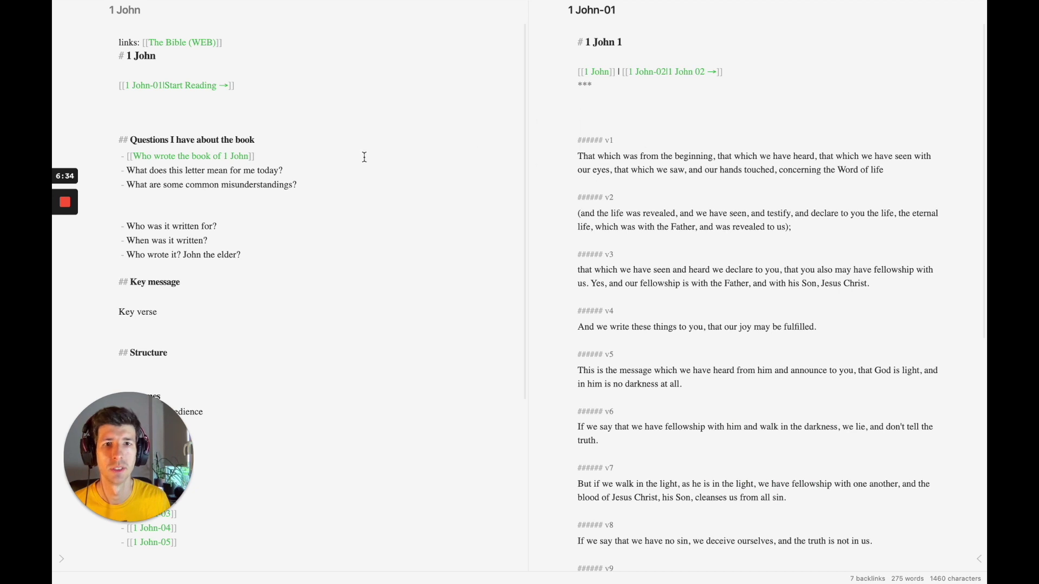
drag(580, 153, 670, 158)
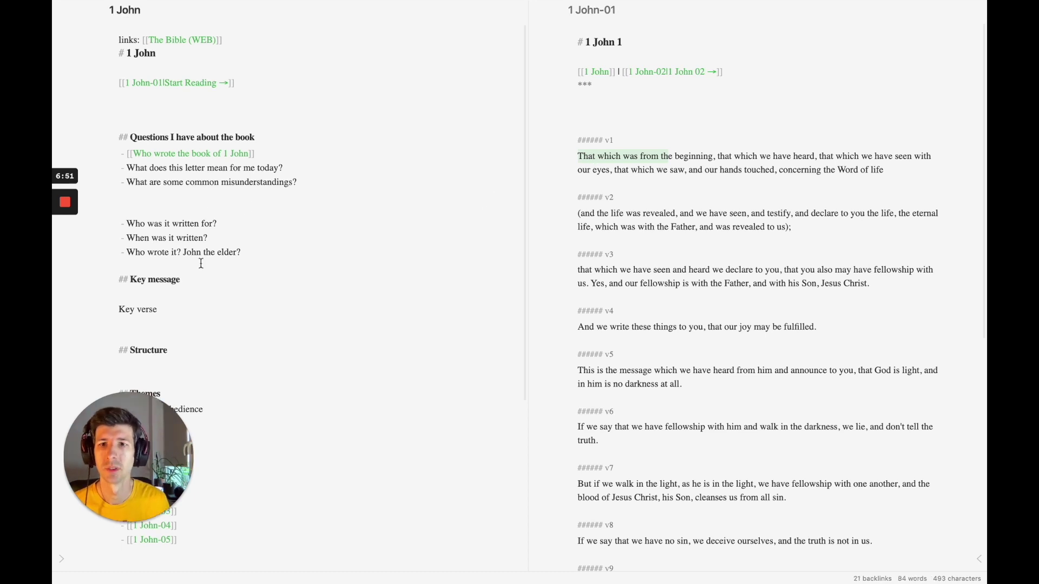
Step: Note under Structure that it does not follow typical epistle style: no recipient, no sender, no blessing
scroll(204, 273, down, 3)
text(es not follow typical epistle style. 	no recipient no sender no blessing)
key(shift+Tab)
Step: Read on into 1 John-02 and add a 'light and darkness' theme
click(741, 327)
scroll(613, 312, down, 2)
scroll(613, 312, down, 5)
click(703, 471)
scroll(708, 169, down, 2)
click(205, 349)
key(Return)
text(light and darkness)
Step: Add a 'Love God not the world' theme and rearrange the Themes list items
key(Return)
Step: Add a 'love one another' theme citing 1 John 2v7-8
scroll(527, 270, up, 5)
scroll(681, 190, down, 10)
drag(756, 97, 789, 112)
click(108, 378)
text(love one another)
scroll(216, 270, down, 1)
text(1 John 2v7-8)
scroll(833, 270, down, 4)
drag(760, 343, 812, 343)
click(233, 329)
key(Return)
text(Love God not the world)
key(Up)
key(alt+Up)
key(Tab)
key(Down)
key(alt+Up)
Step: From 1 John-03, add a Children theme with Children of God, Little Children and Hated by the world
key(Return)
click(103, 358)
text(Children)
scroll(833, 325, down, 5)
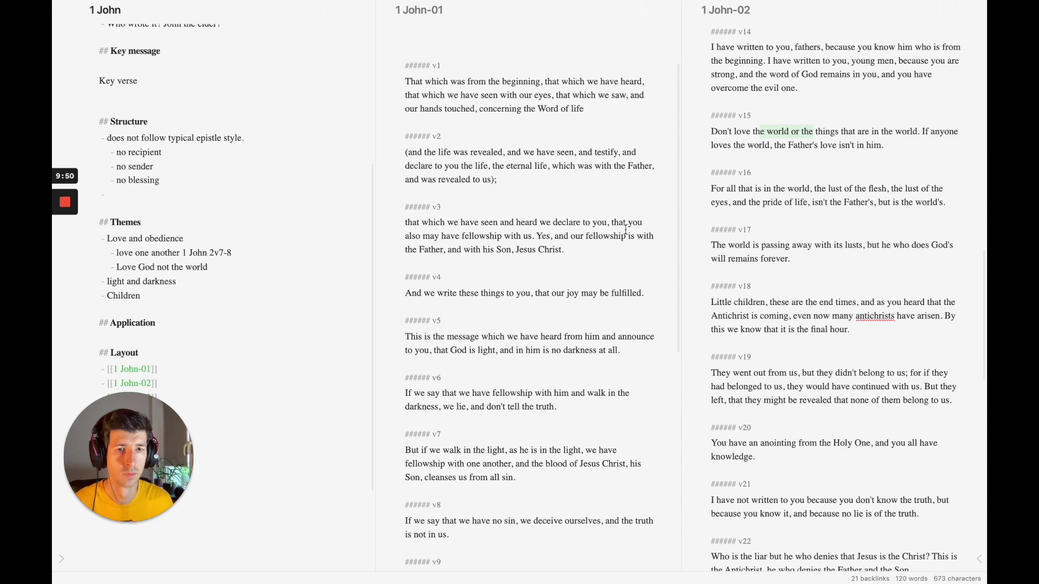
click(758, 542)
key(Return)
key(Tab)
text(Children of God)
Step: Add 'Compassion (chap 3 v17)' as a sub-point under Love and obedience
key(Return)
text(Little Children)
scroll(757, 416, down, 10)
Step: From 1 John-04, add a 'Knowing God means' theme with listening to God and following God
key(Return)
text(Hated by the world)
key(Up)
key(Up)
key(Up)
key(Up)
key(Up)
key(End)
key(Return)
text(Compassion (chap 3 v17))
scroll(813, 330, down, 5)
click(758, 541)
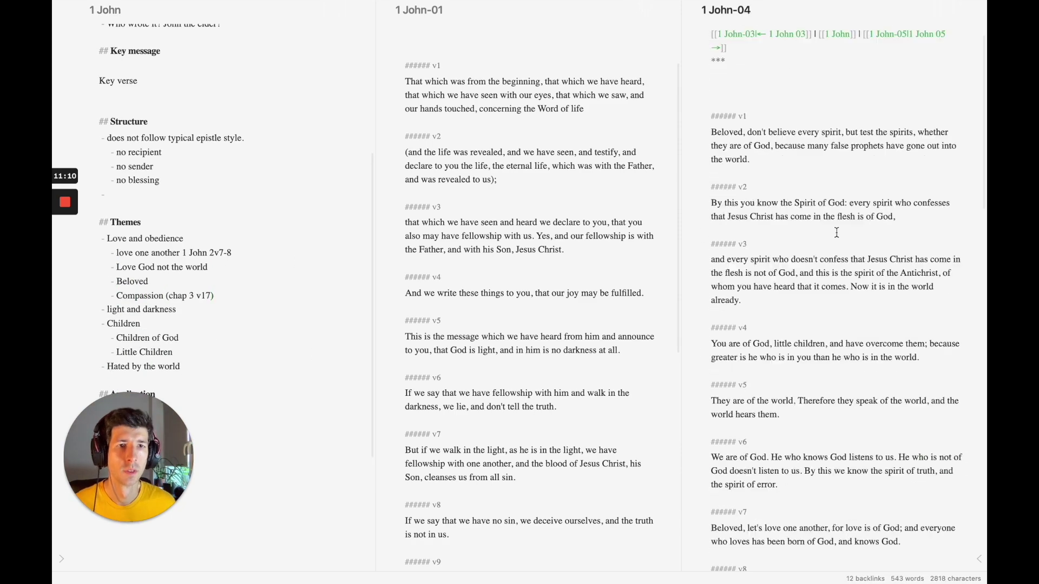
scroll(833, 325, down, 4)
key(Down)
key(Down)
key(Down)
key(Down)
key(Down)
key(End)
Step: From 1 John-05, add the question 'Ch5 v 6 -8 the spirit the water the blood.'
key(Return)
text(He who knows God listens to God.)
text(Knowing God means)
Step: Start a new theme 'Continue in your faith with' at the end of the Themes list
key(Return)
key(Tab)
text(listening to God.)
key(Return)
text(following God)
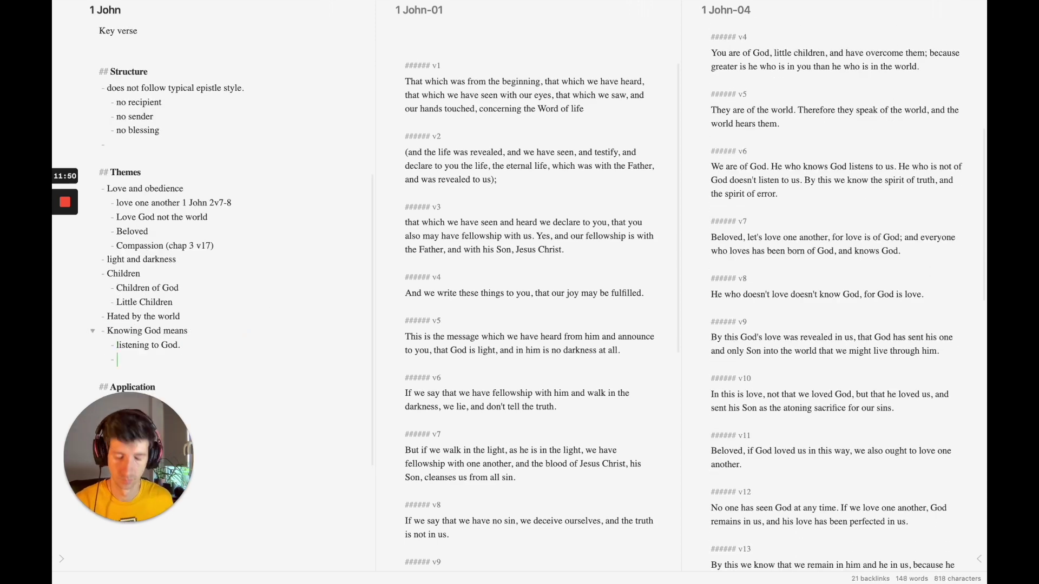
scroll(834, 325, down, 5)
click(757, 541)
drag(751, 254, 865, 253)
scroll(216, 270, up, 10)
scroll(834, 325, down, 3)
click(278, 184)
key(Return)
scroll(834, 324, up, 3)
text(Ch5 v 6 -8 the spirit the water the blood.)
scroll(764, 349, down, 3)
scroll(765, 349, down, 5)
drag(711, 204, 955, 231)
scroll(217, 271, down, 8)
click(172, 259)
Step: Add the question 'A sin not leading to death? chap 5 v 16/17' to the Questions list
key(Return)
key(shift+Tab)
text(Continue in your faith with)
scroll(834, 325, down, 3)
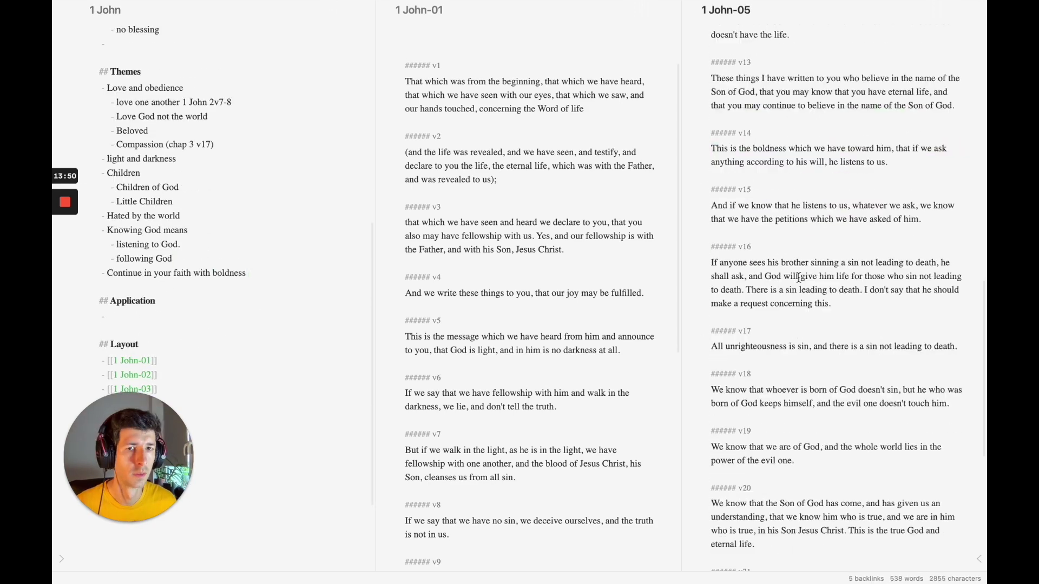
drag(711, 225, 915, 239)
scroll(833, 325, down, 1)
drag(823, 307, 950, 308)
scroll(217, 271, up, 10)
click(276, 195)
key(Return)
text(A sin not leading to death? chap 5 v 16/17)
scroll(834, 270, down, 3)
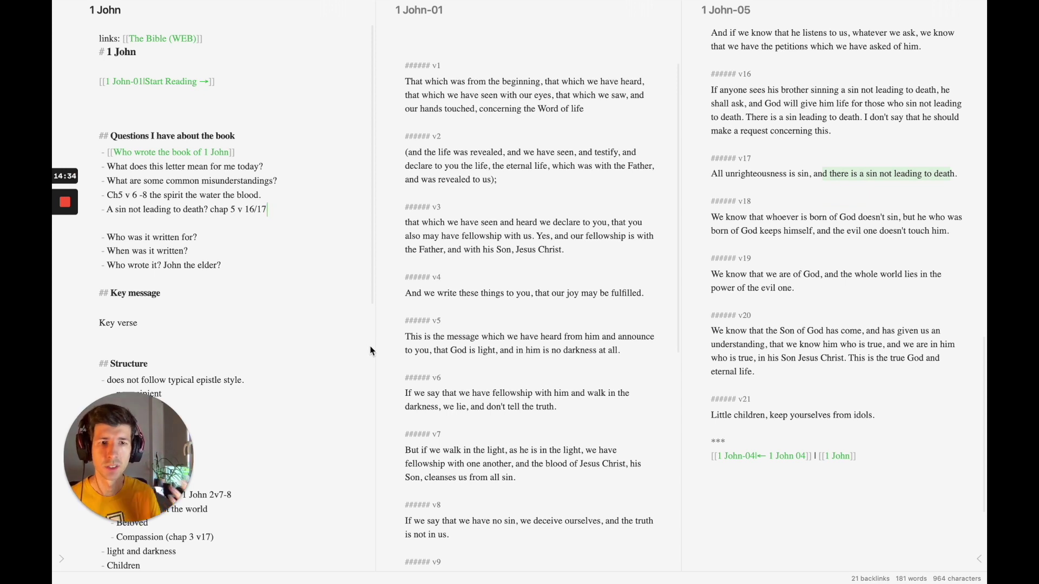
scroll(276, 281, down, 6)
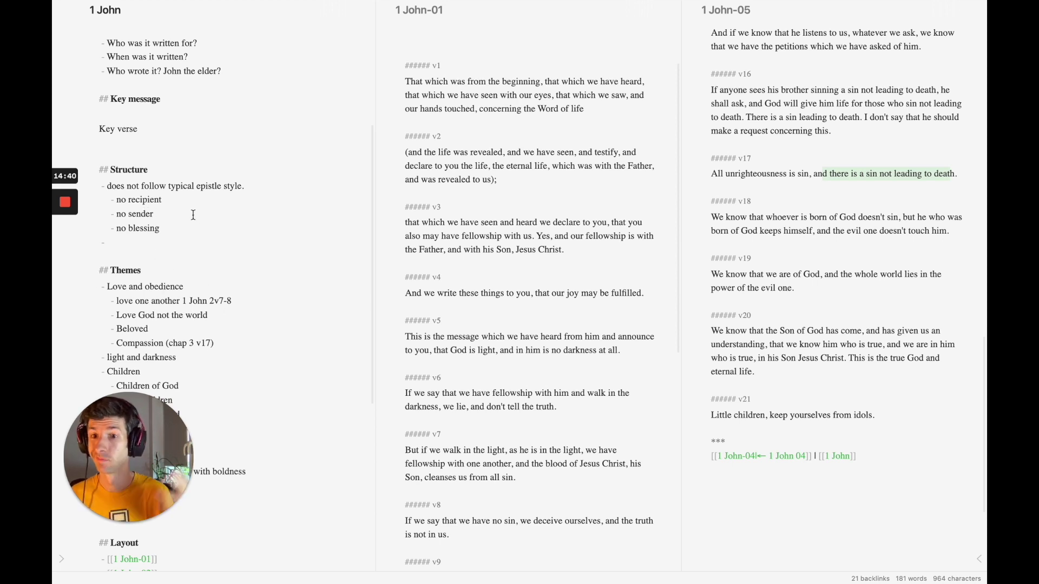
scroll(193, 215, down, 4)
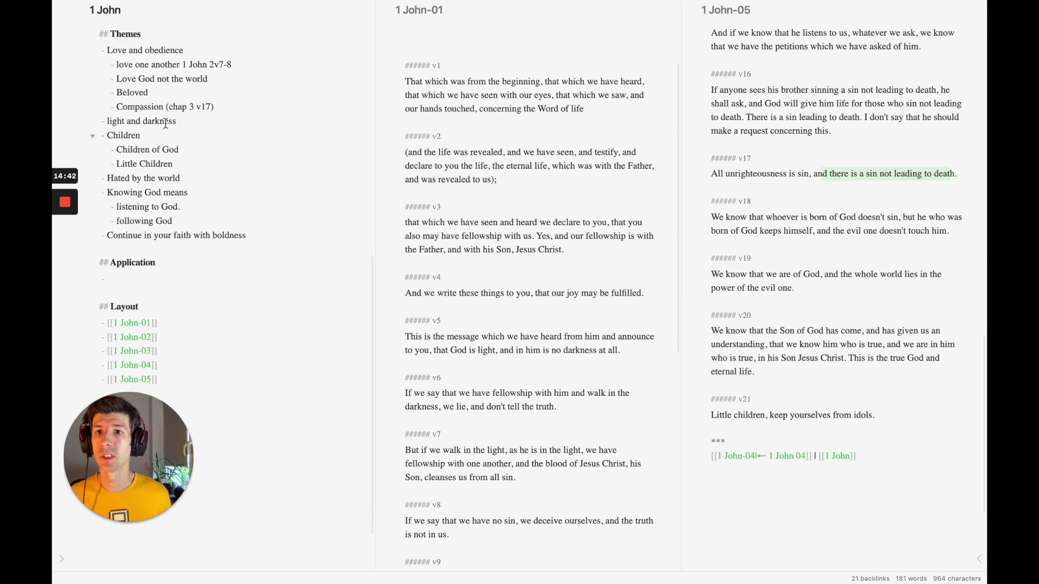
scroll(122, 217, up, 4)
drag(122, 206, 234, 221)
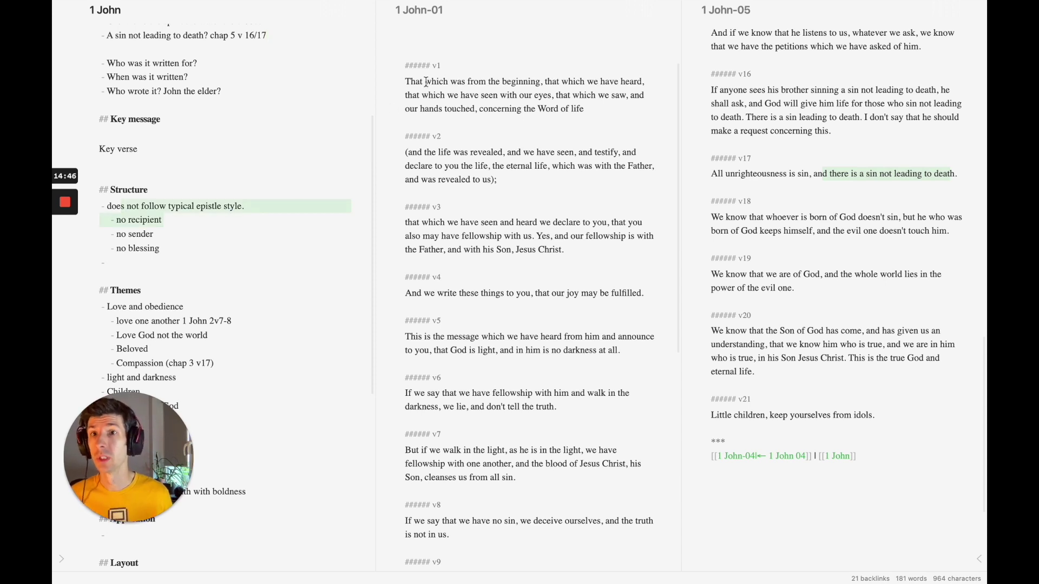
Step: Append the link [[Structure of an epistle]] after 'style.' on the epistle-style bullet
click(285, 207)
text([[)
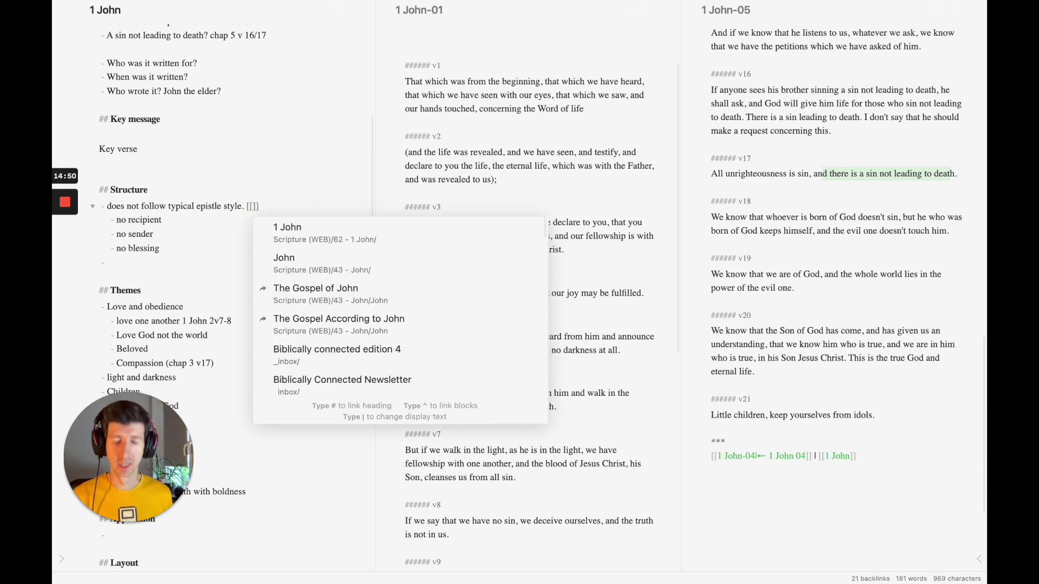
text(Espiste)
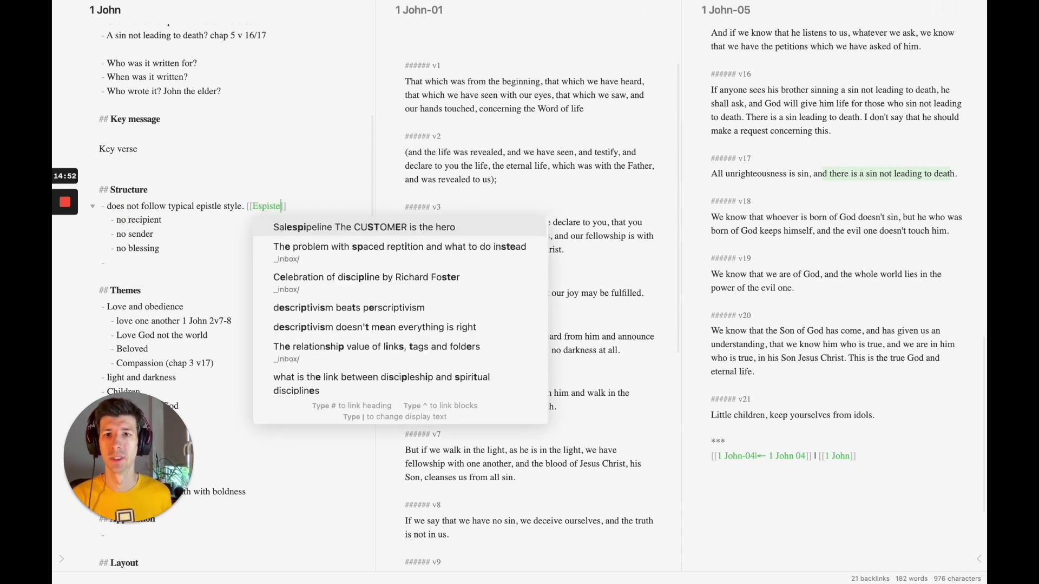
text(l)
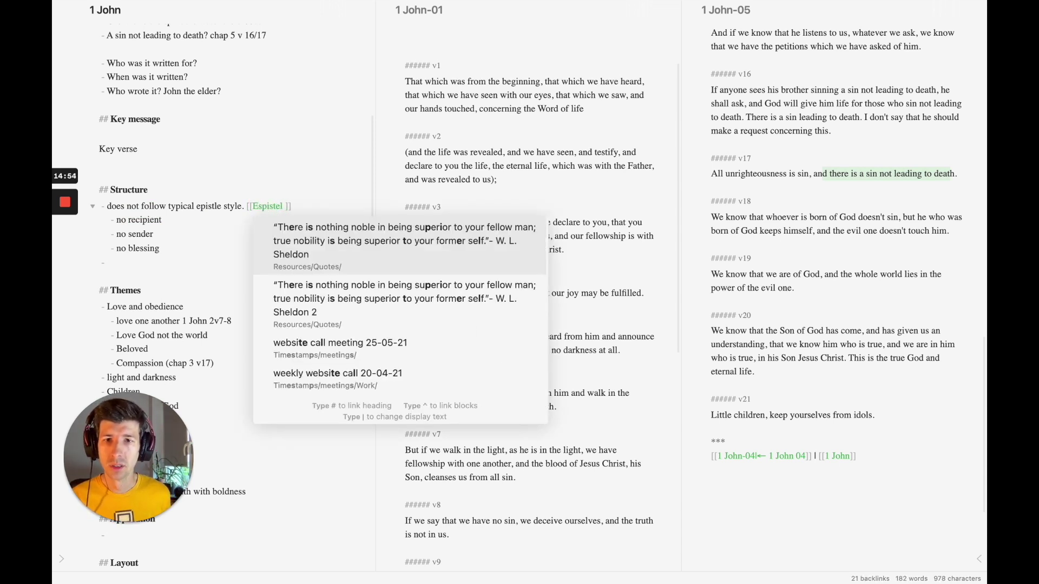
key(BackSpace)
key(BackSpace)
key(BackSpace)
key(BackSpace)
key(BackSpace)
key(BackSpace)
key(BackSpace)
key(BackSpace)
key(BackSpace)
text(stryctu)
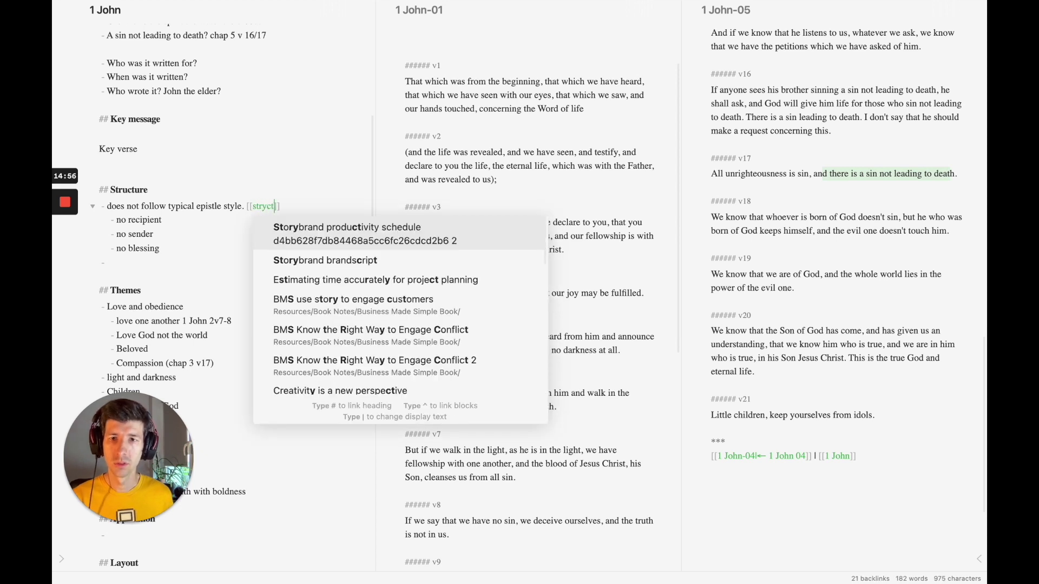
key(BackSpace)
key(BackSpace)
key(BackSpace)
key(BackSpace)
key(BackSpace)
key(BackSpace)
key(BackSpace)
text(S)
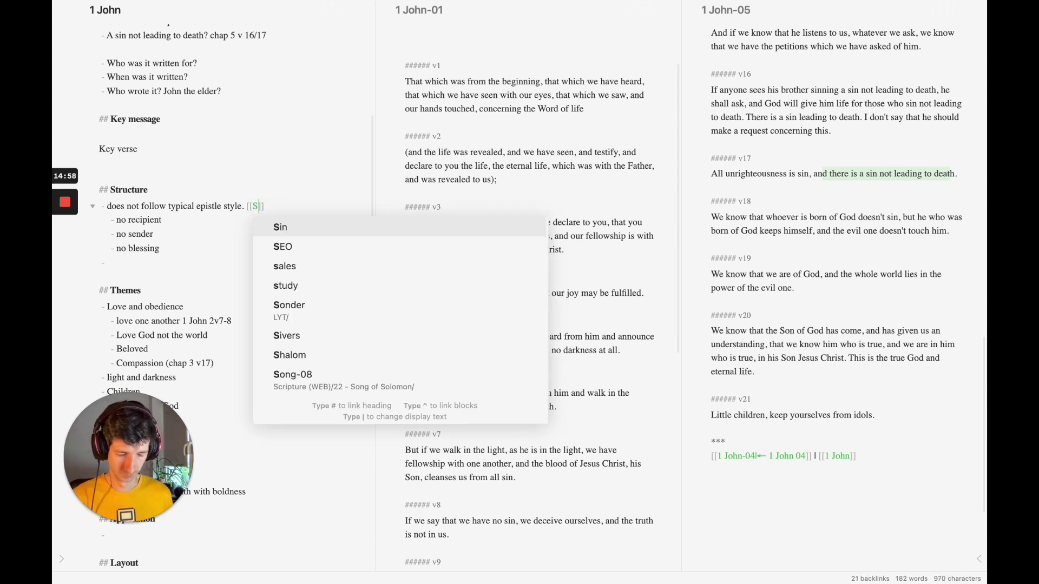
text(tu)
key(BackSpace)
text(ructure of)
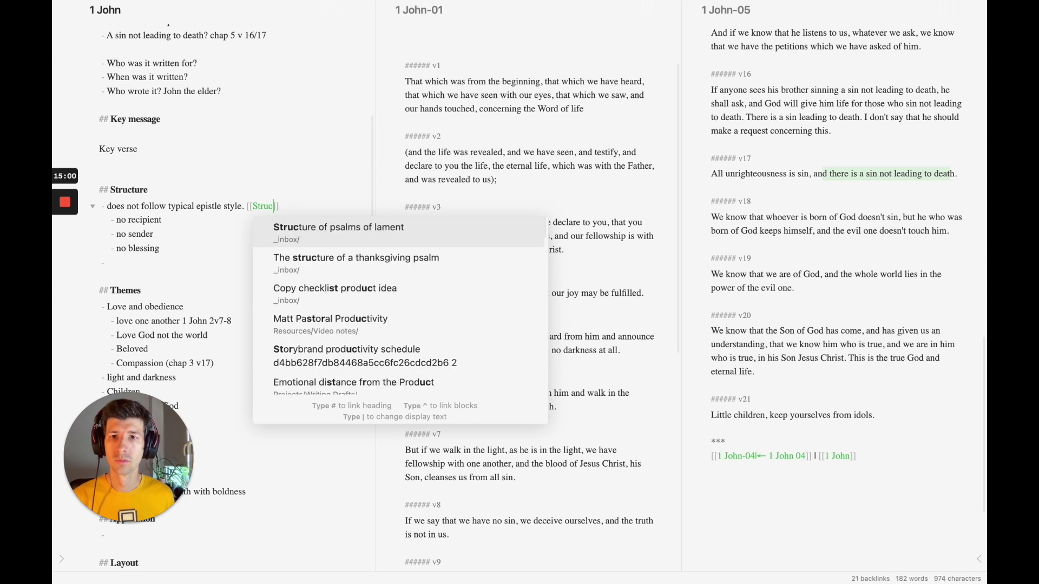
text( a)
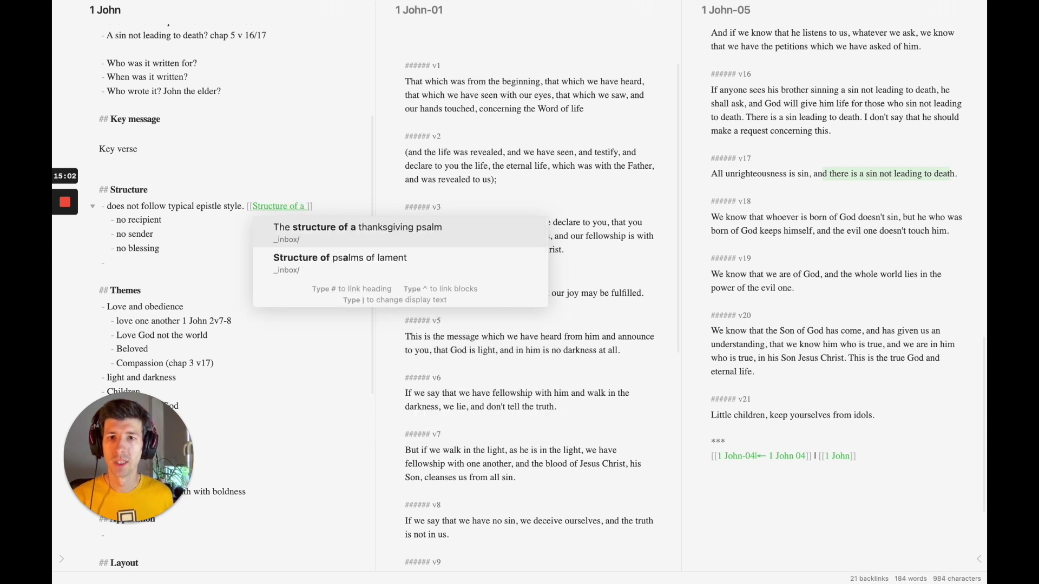
key(BackSpace)
text(n ep)
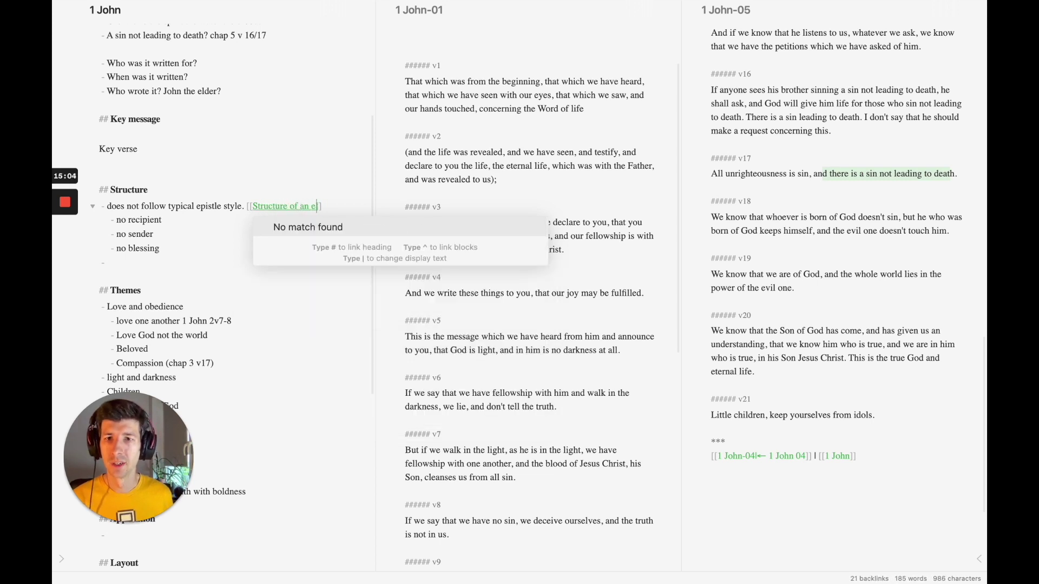
text(istle)
key(Escape)
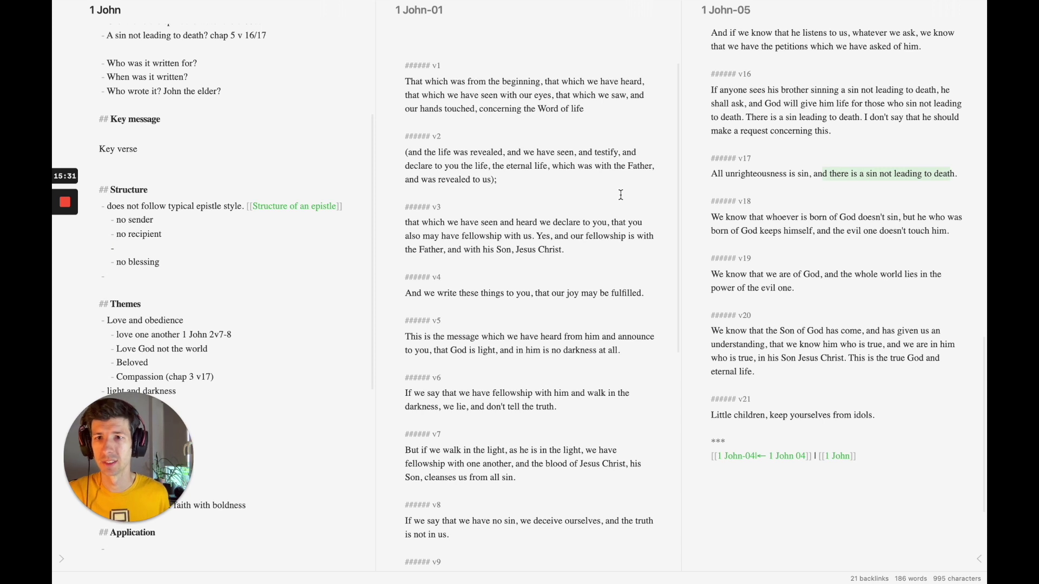
Step: Delete the stray empty bullet below no sender, no recipient, no blessing
key(BackSpace)
key(BackSpace)
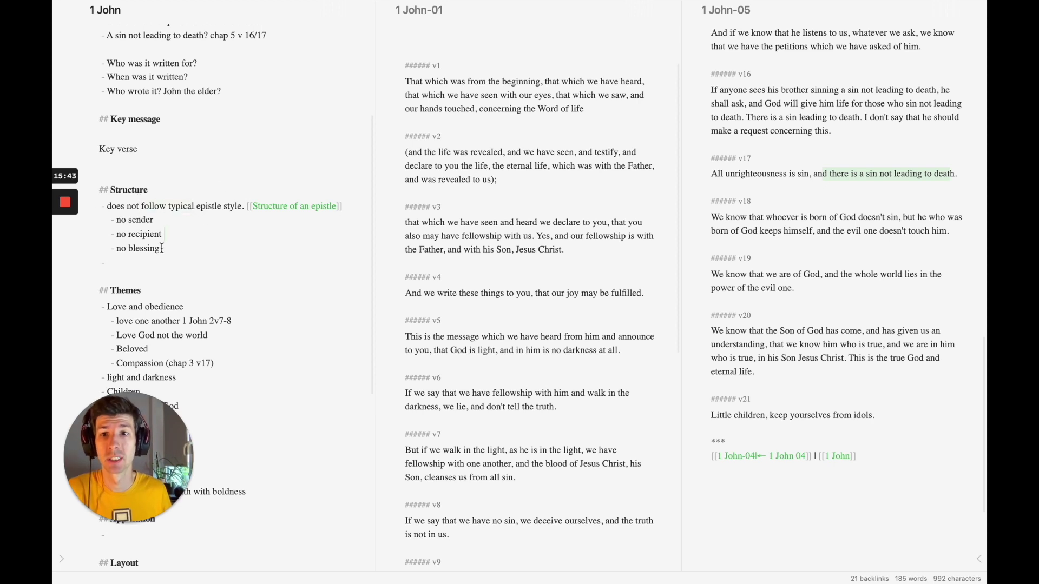
scroll(225, 253, down, 2)
scroll(225, 253, down, 2)
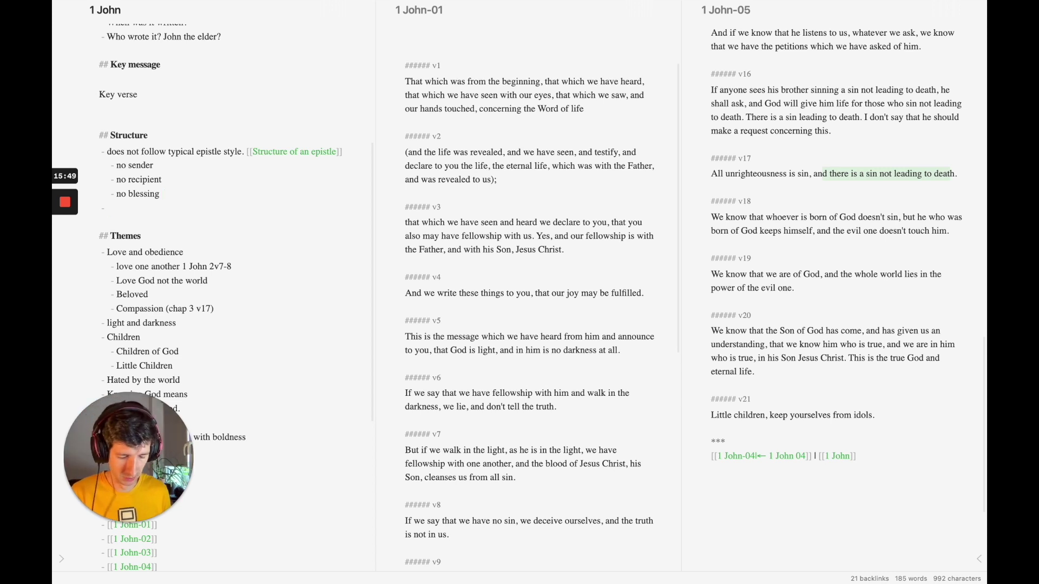
Step: Add the Structure bullet 'Ending is different' with the sub-point 'final greetings'
text(Ending )
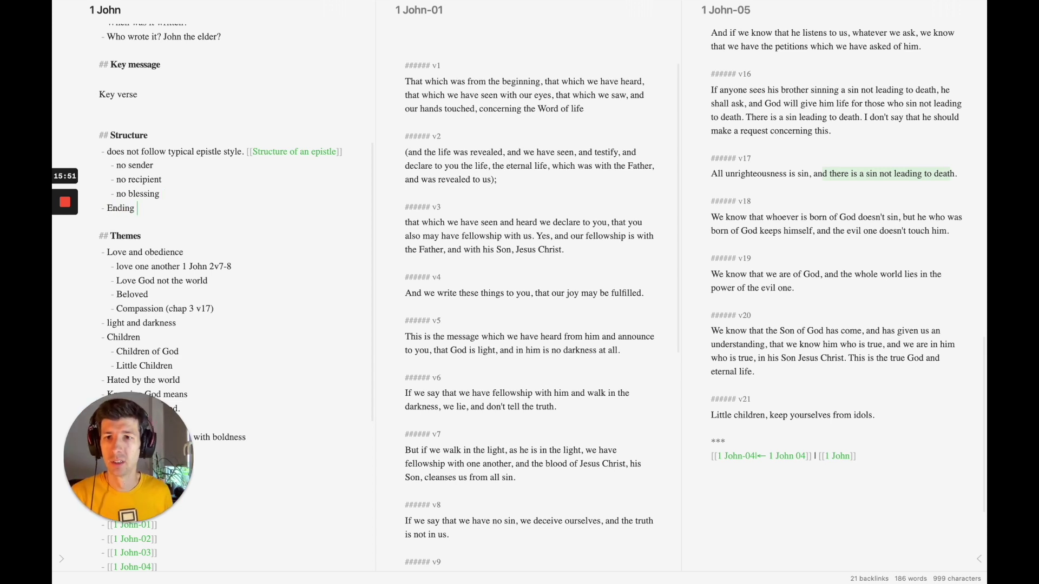
text(is different)
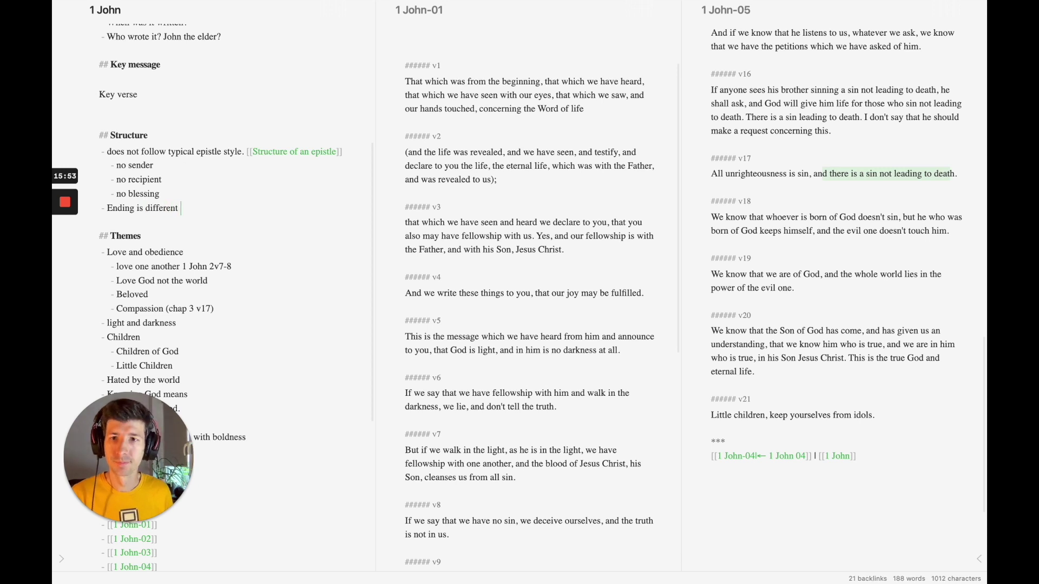
key(Return)
key(Tab)
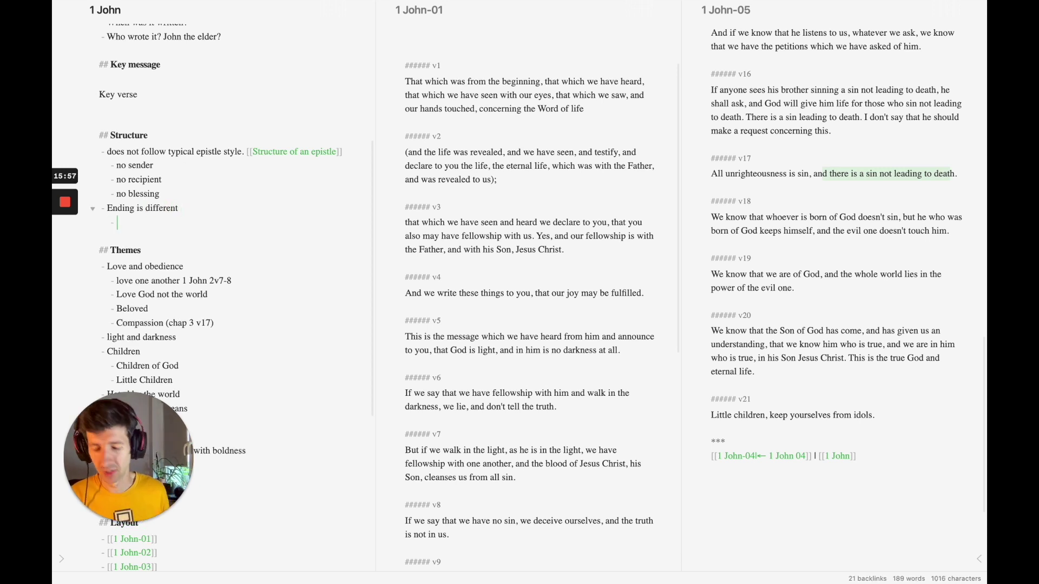
text(final greet)
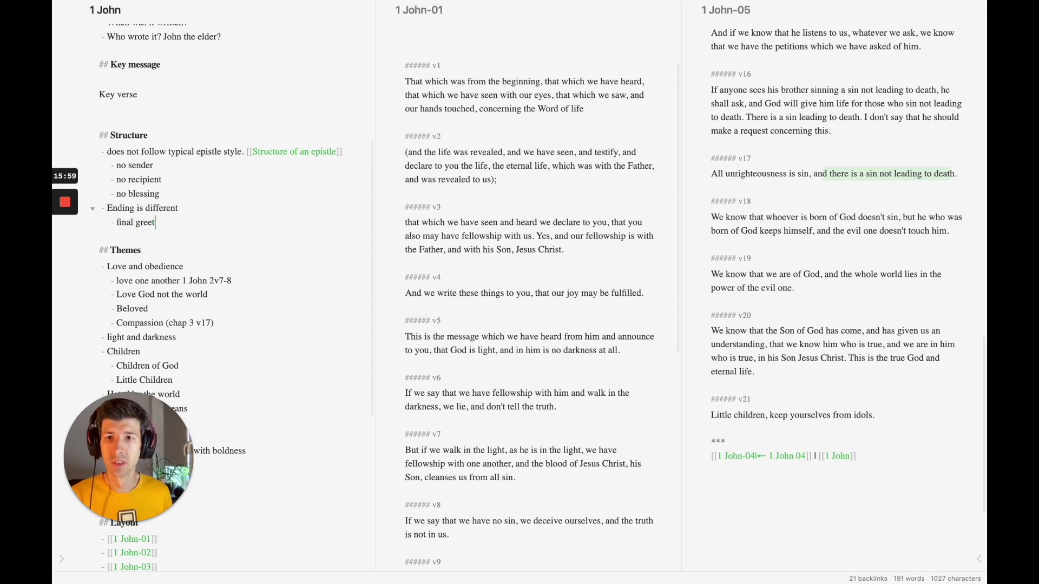
text(ings)
Step: Add the bullet 'Unlike paul's argument' and remove the lowercase p in paul's
key(Return)
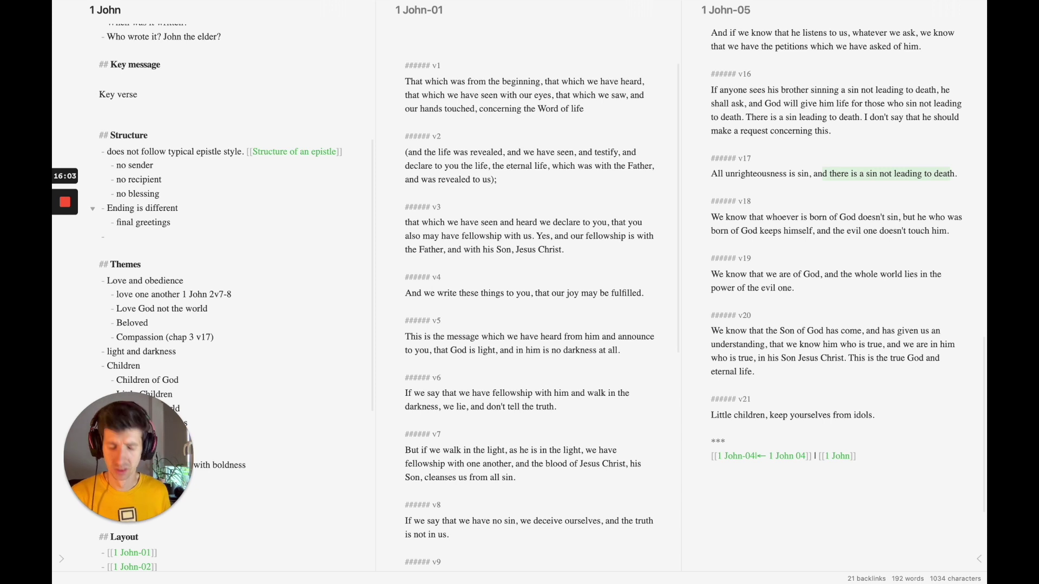
text(Paul)
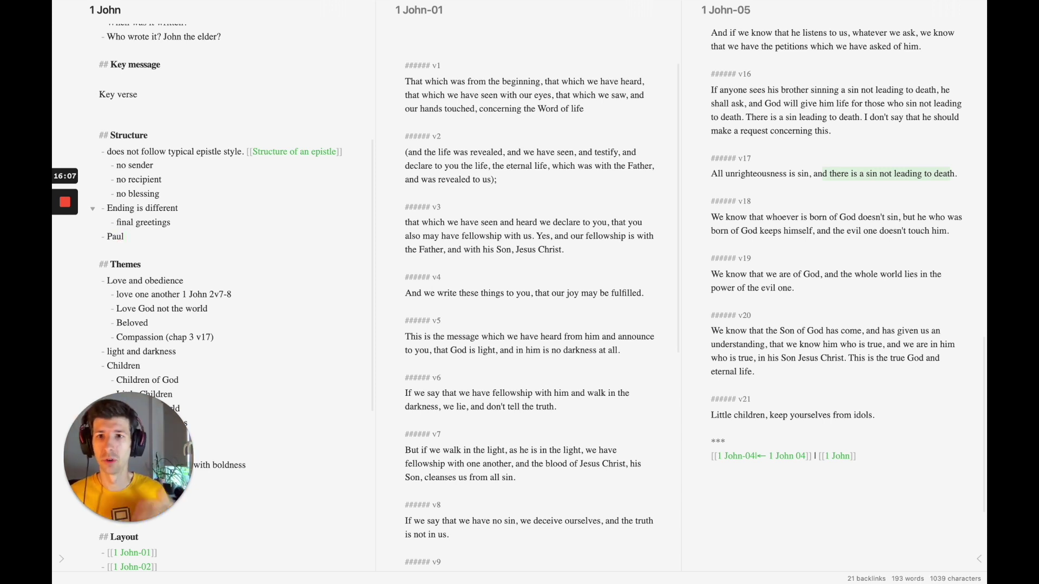
key(super+shift+Left)
text(Unkn)
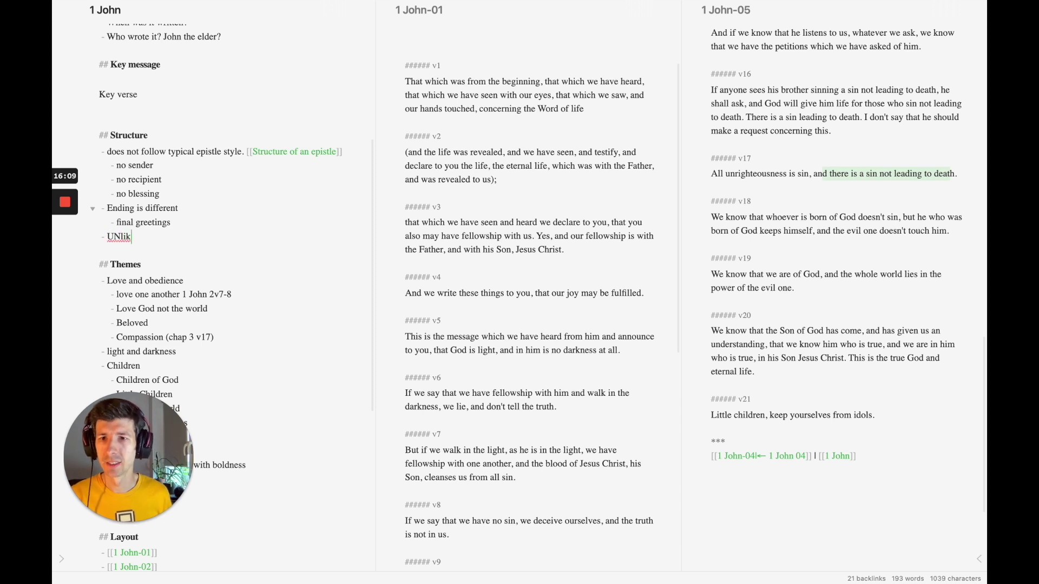
key(BackSpace)
key(BackSpace)
key(BackSpace)
text(nlike paul)
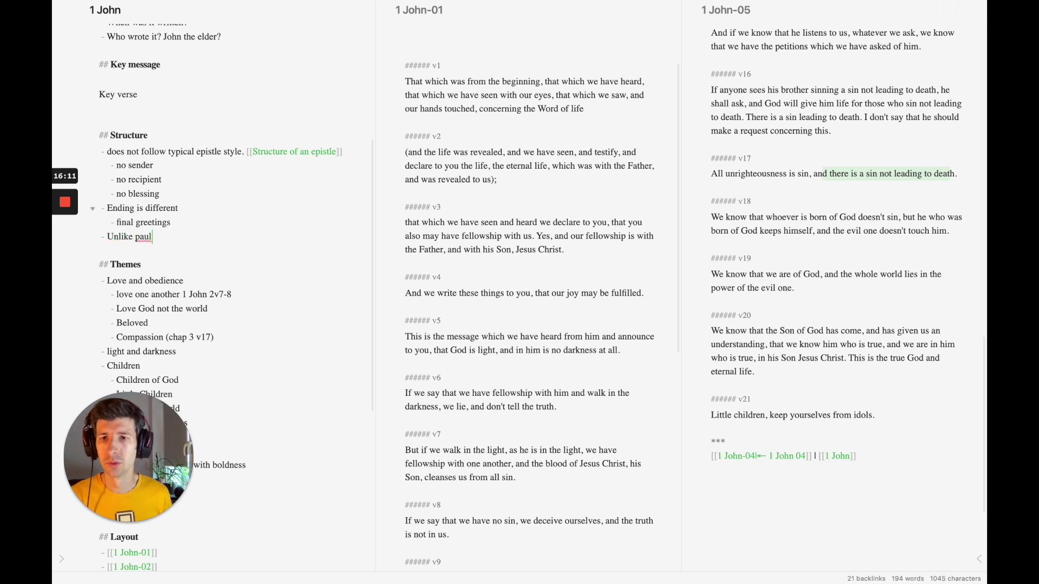
text('s argument)
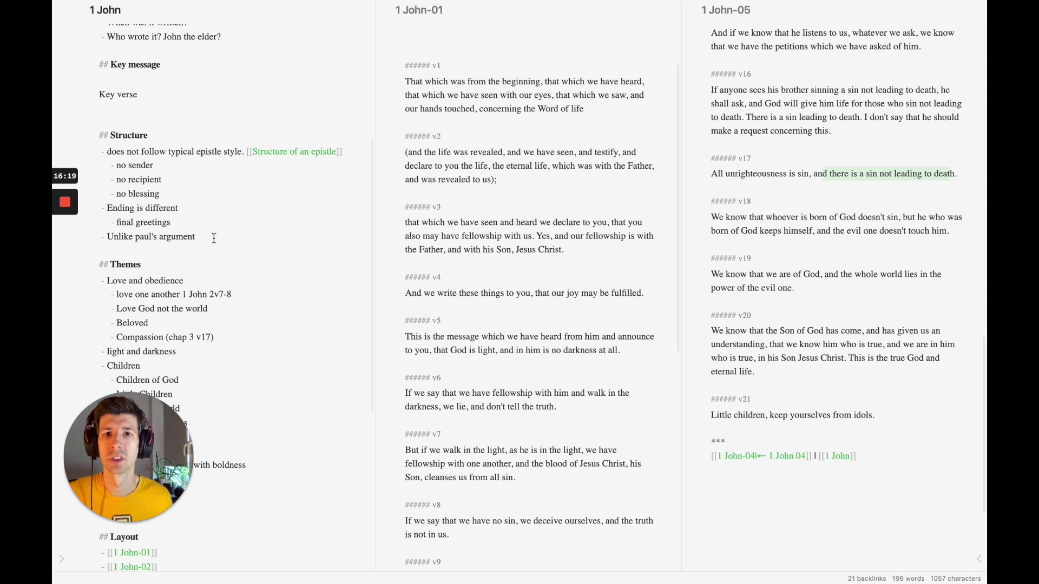
click(139, 237)
key(BackSpace)
Step: Capitalise Paul's, then highlight the Love and obedience and Knowing God means theme groups
text(P)
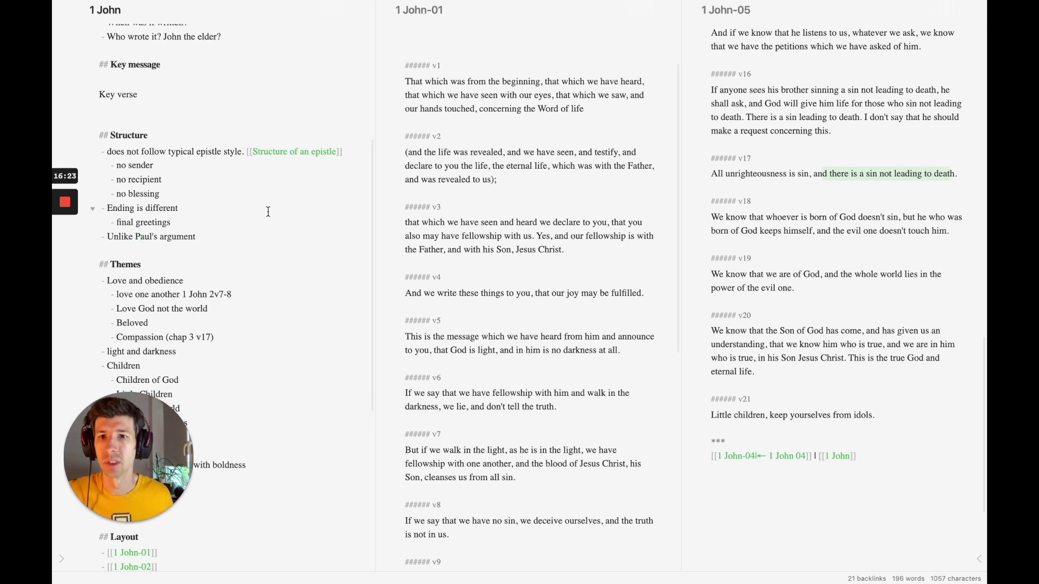
scroll(267, 216, down, 4)
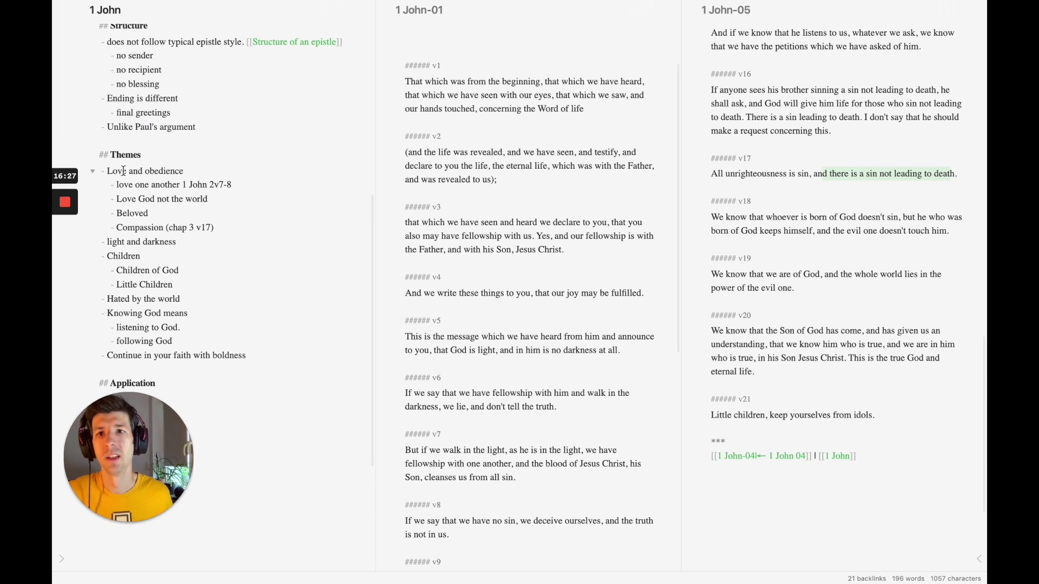
drag(123, 171, 153, 285)
click(138, 242)
click(144, 300)
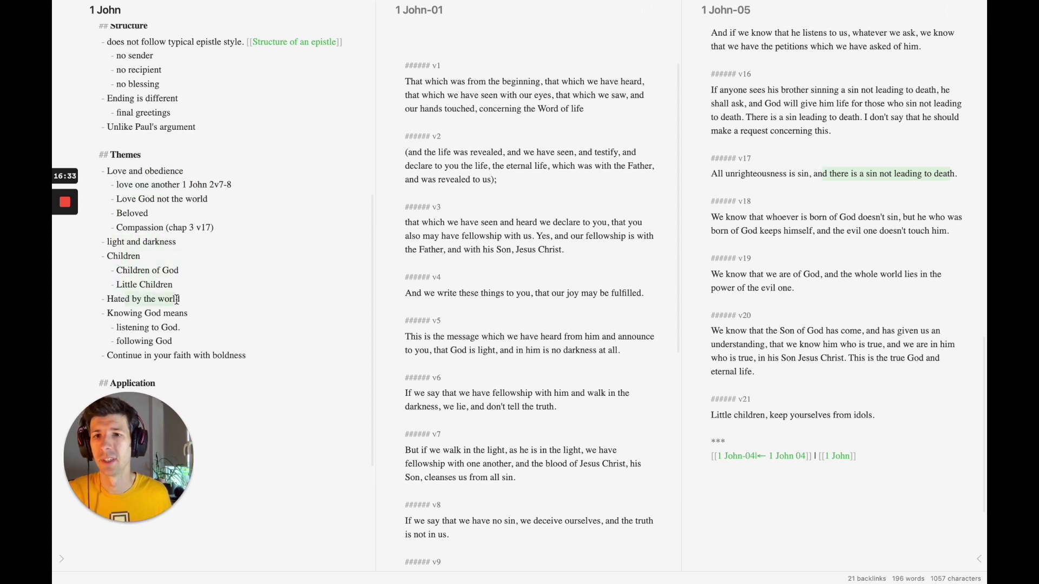
drag(128, 314, 228, 352)
click(136, 355)
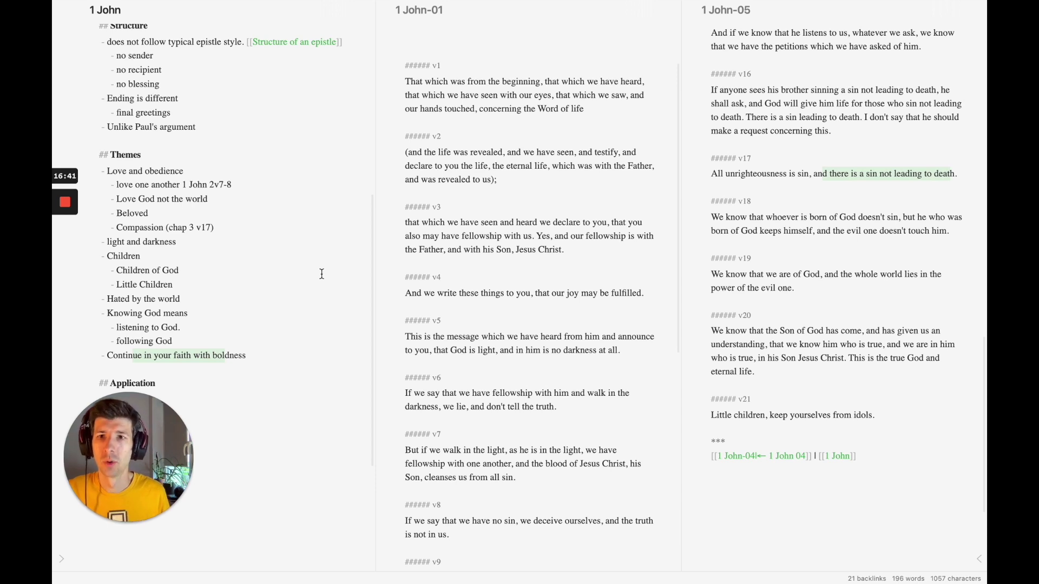
Step: Highlight the themes from Love and obedience to following God, then select chapter 1 verse 1
drag(111, 171, 175, 351)
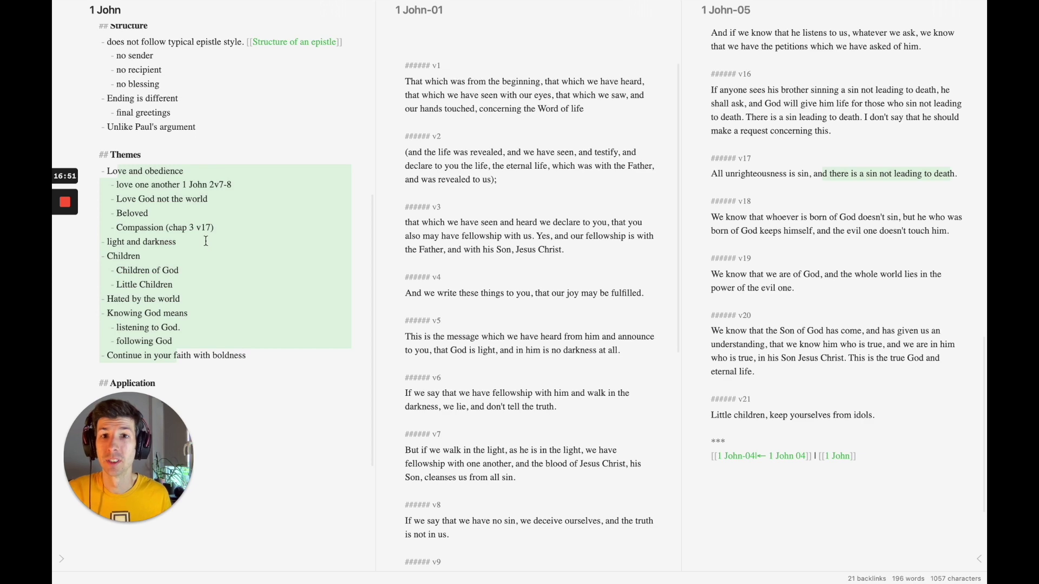
click(193, 110)
scroll(193, 110, up, 8)
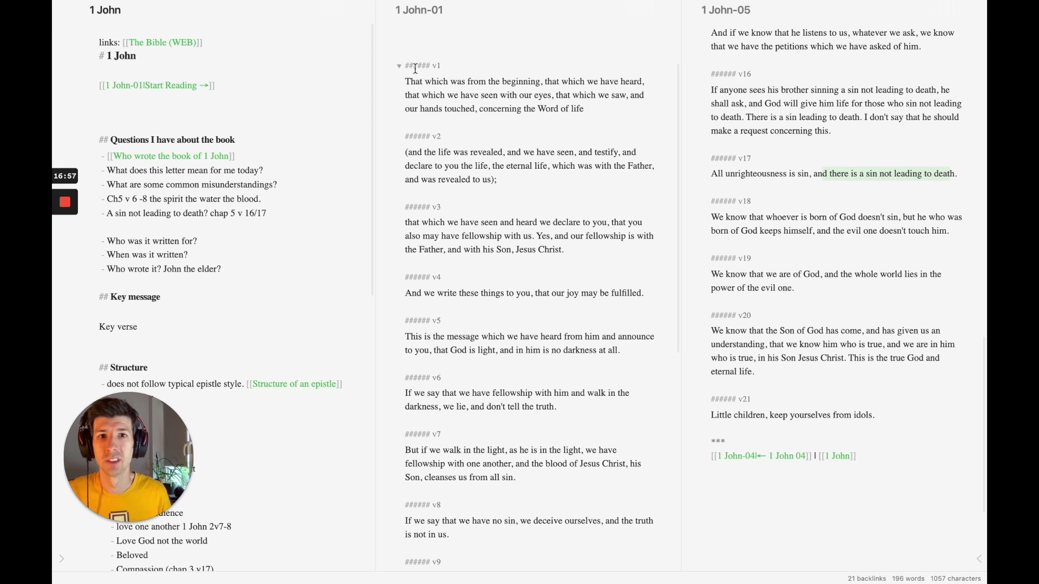
drag(407, 65, 512, 125)
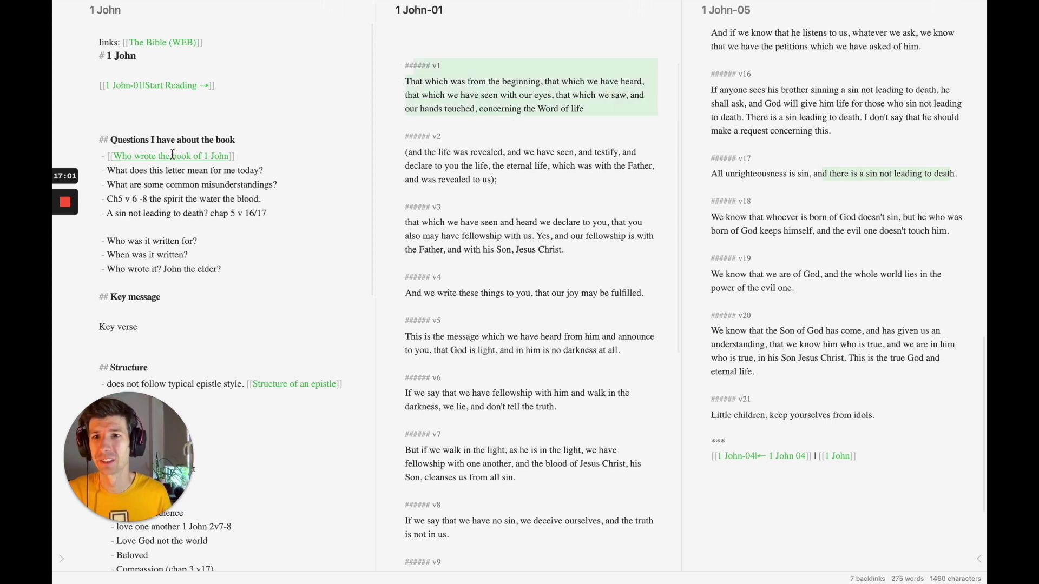
Step: Close the 1 John-05 pane and create the 'Who wrote the book of 1 John' note
mouse_move(962, 16)
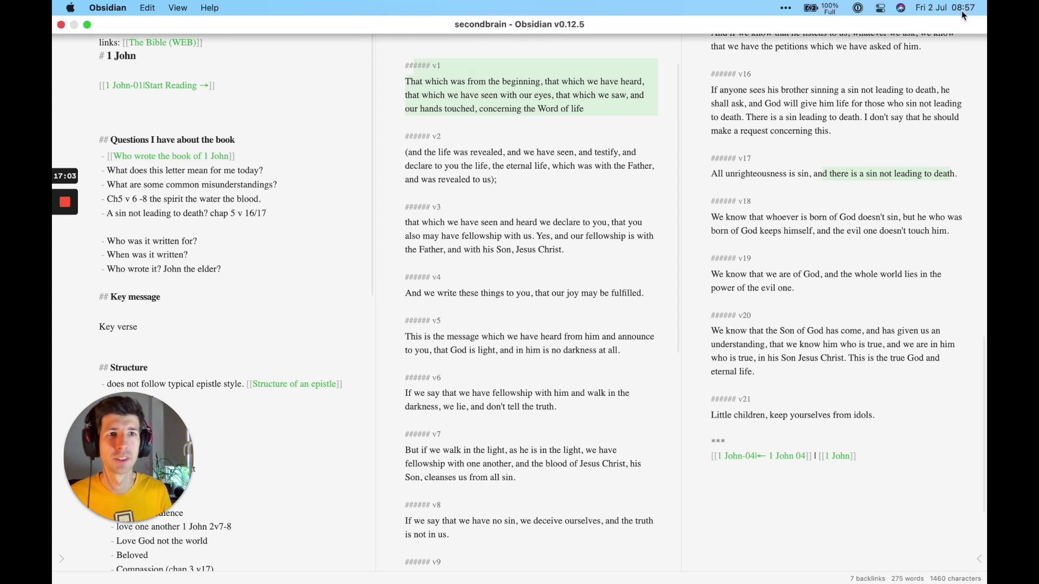
click(958, 9)
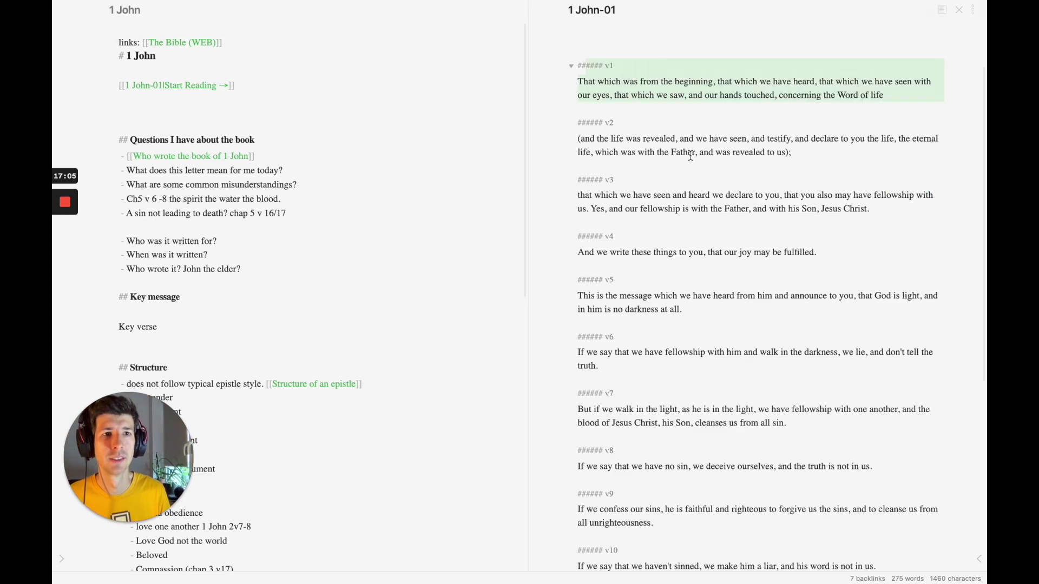
click(231, 157)
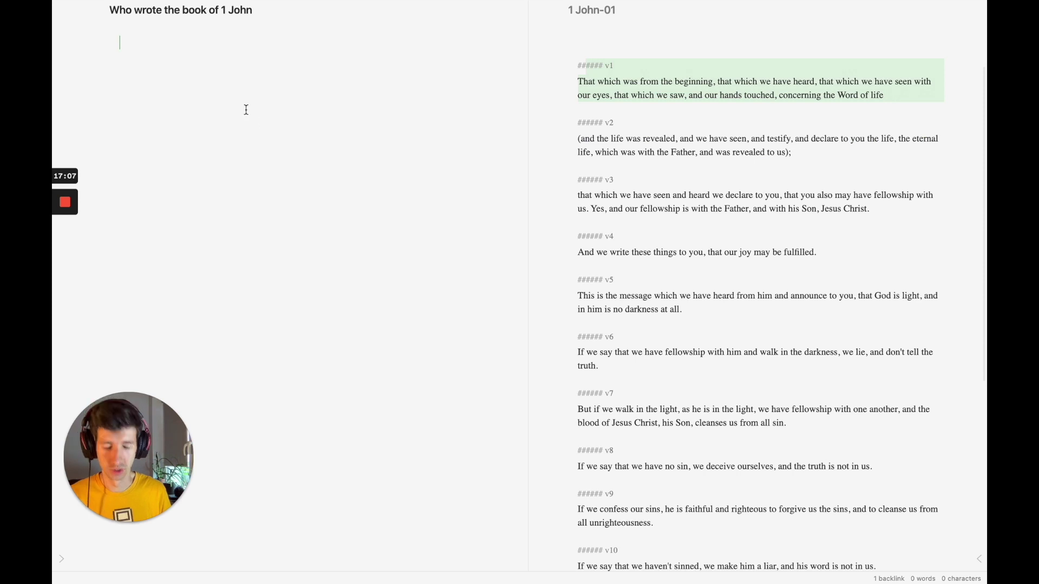
Step: Write the question 'Was it the same writers as the gospel of John?'
text(Was it th)
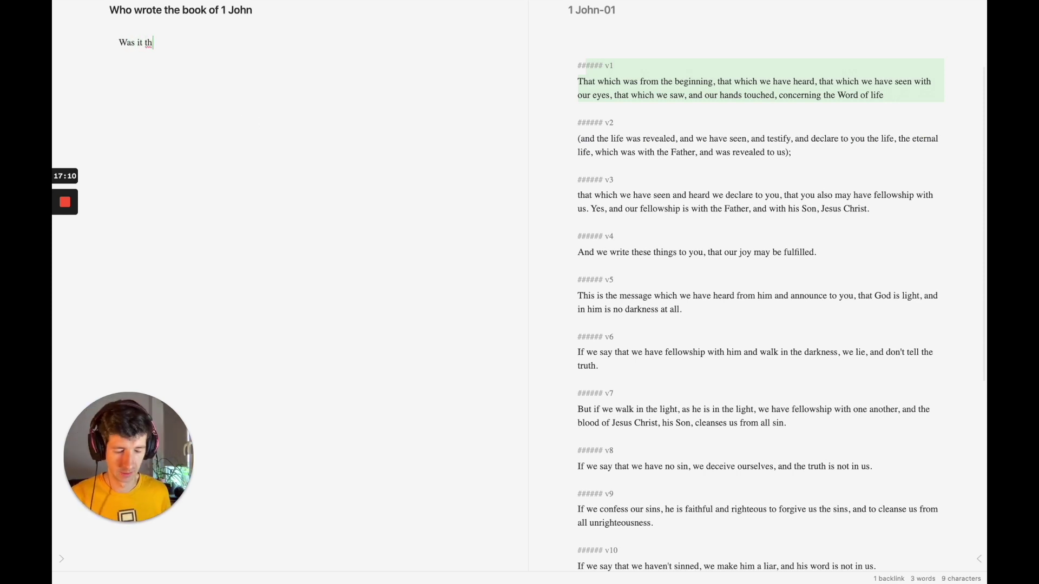
key(super+a)
text(e same)
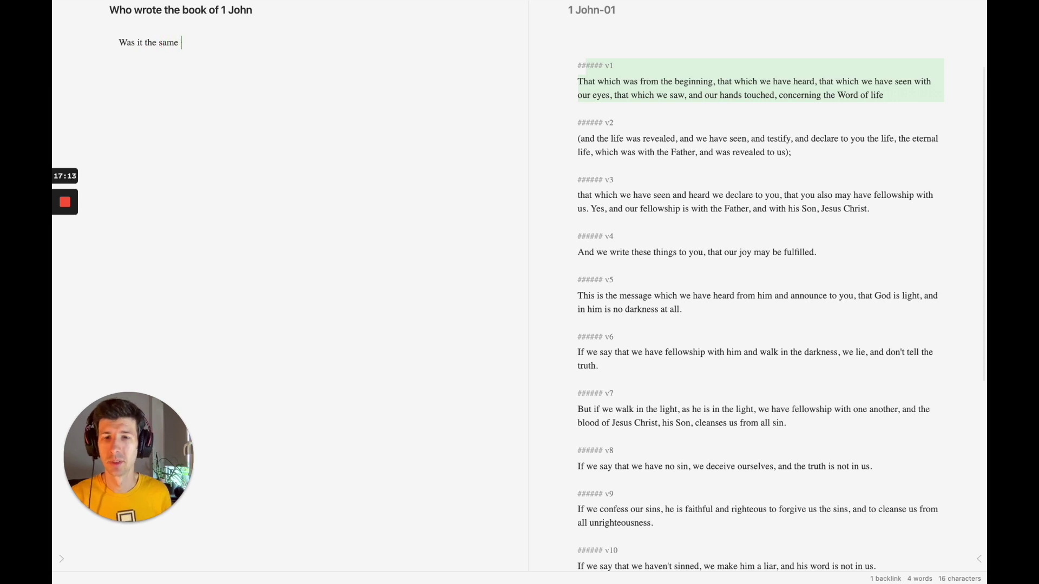
text( writers  as the epistle)
key(BackSpace)
key(BackSpace)
key(alt+shift+Left)
key(BackSpace)
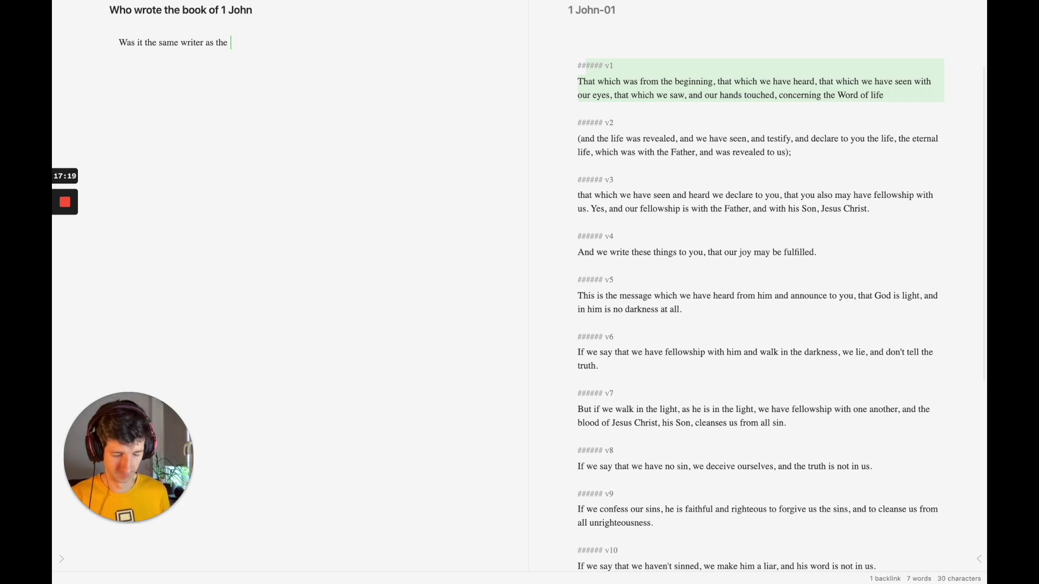
text(gospel of Jo)
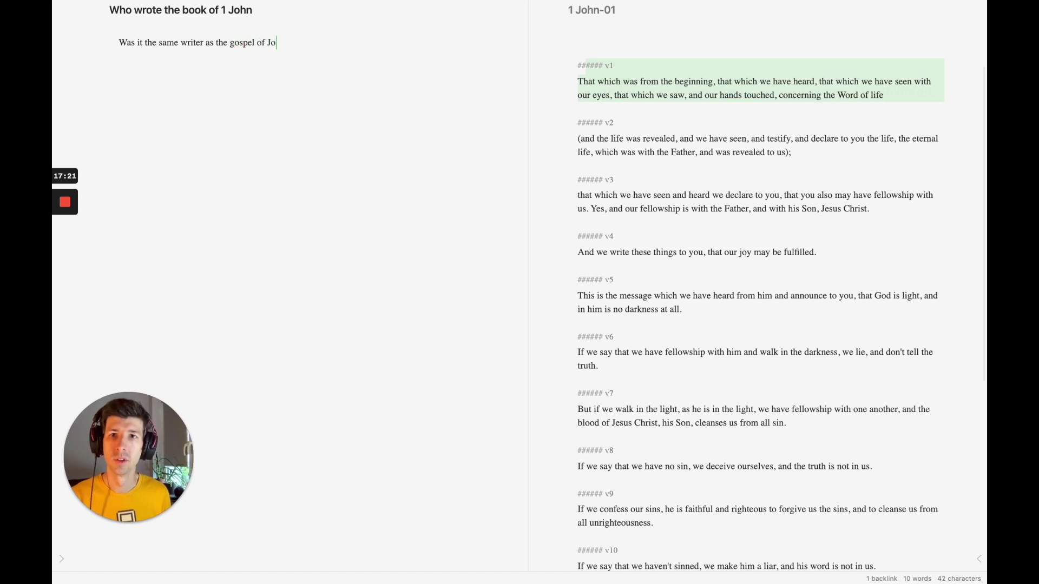
text(hn?)
key(Return)
key(Return)
Step: Add the remark 'There are similar themes in the letter and the gospel.'
text(There are similar t)
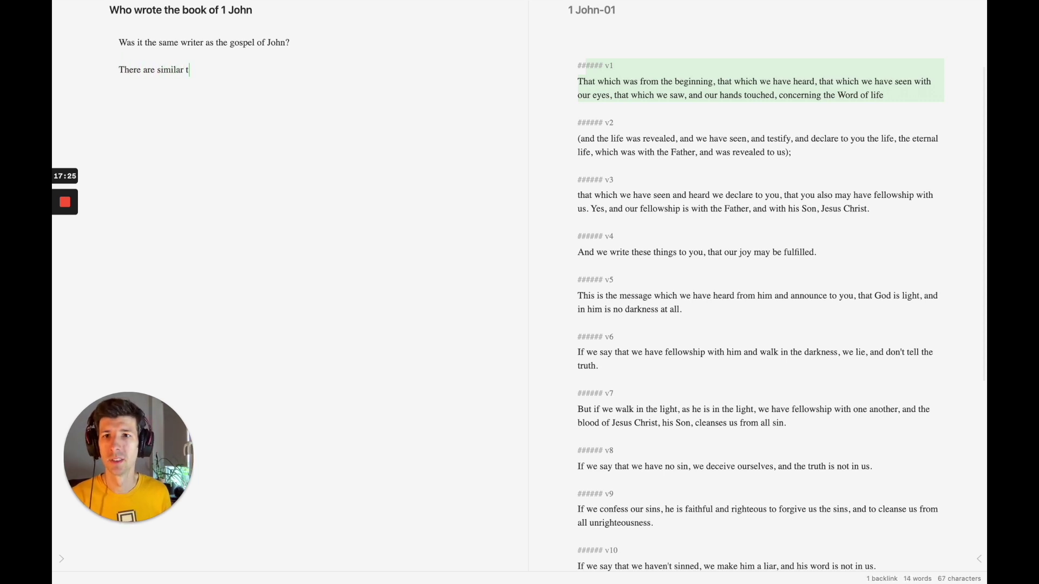
text(hemes, but)
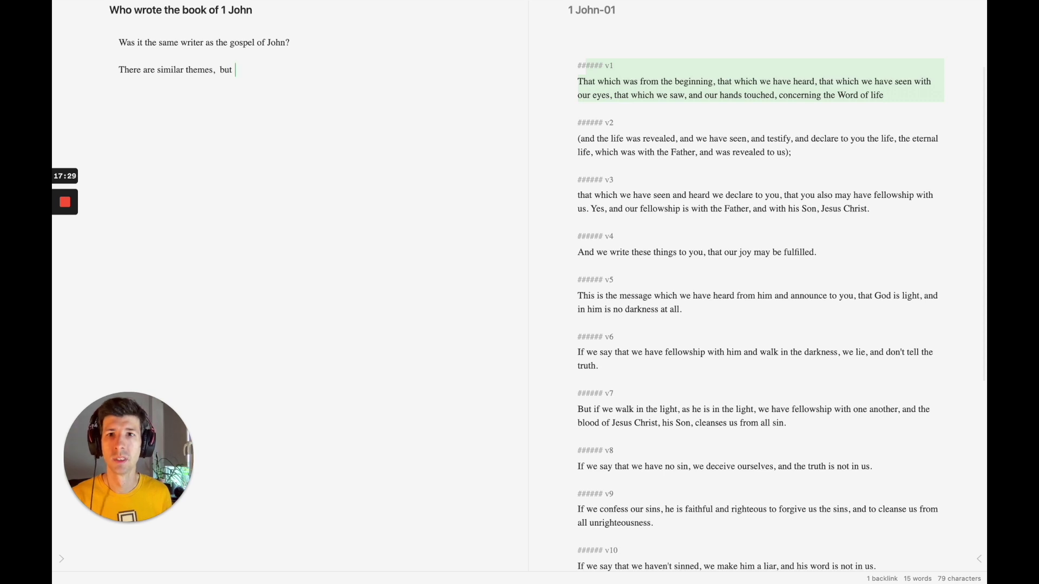
key(BackSpace)
key(BackSpace)
key(BackSpace)
key(BackSpace)
text(in the let)
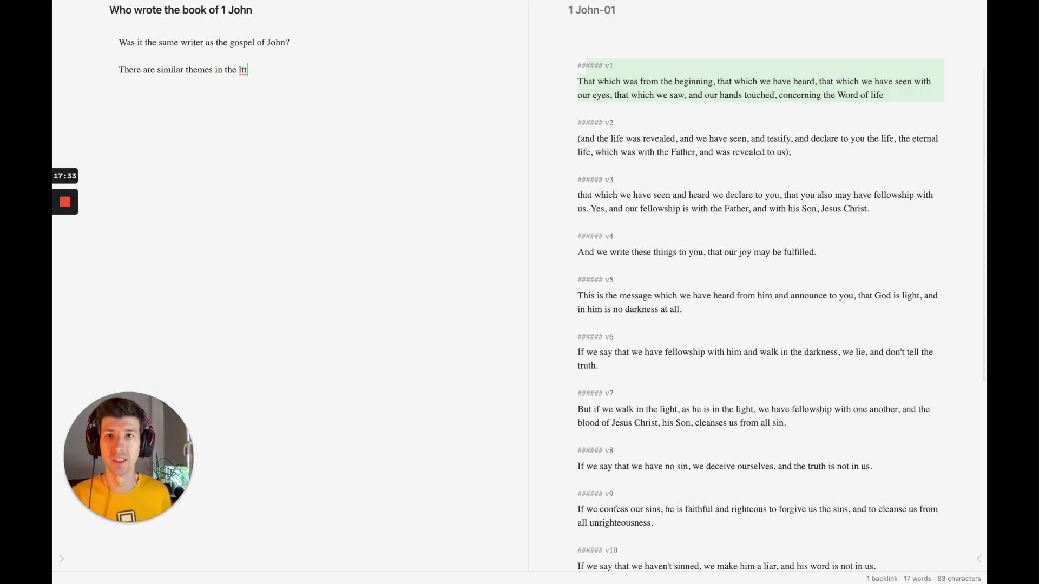
text(ter and the hos)
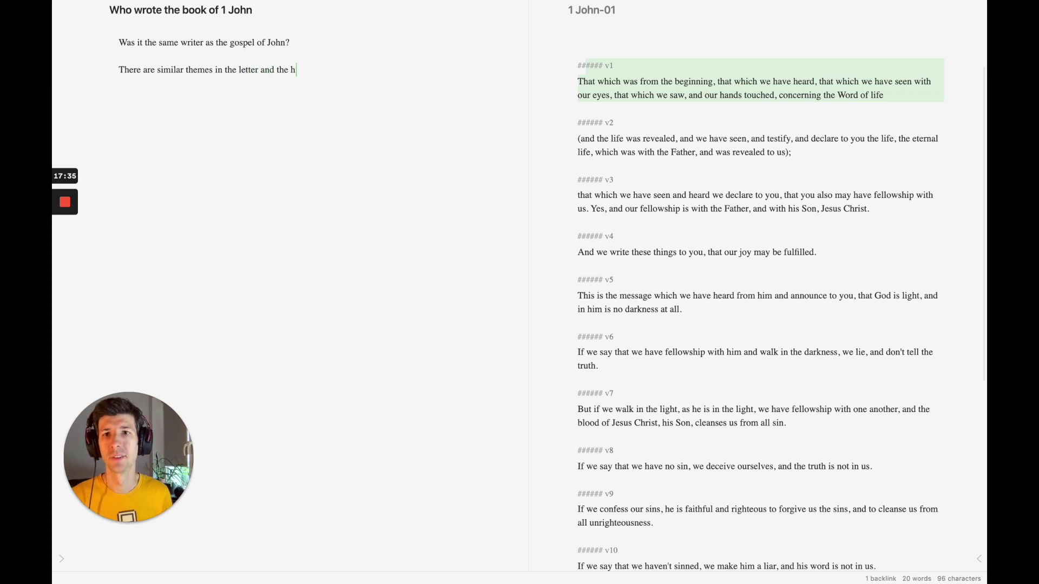
key(BackSpace)
key(BackSpace)
key(BackSpace)
key(BackSpace)
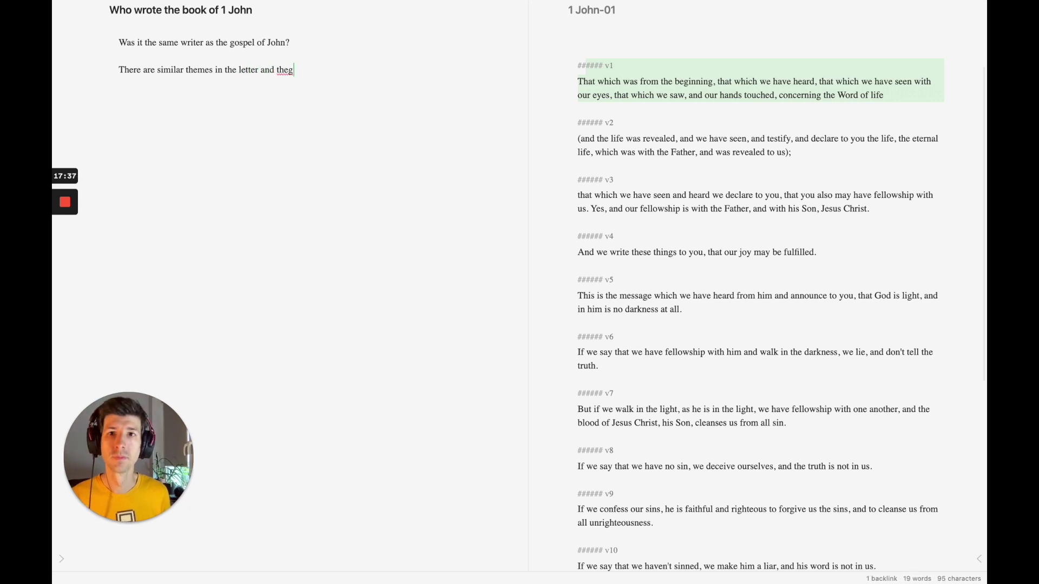
text(gospel.)
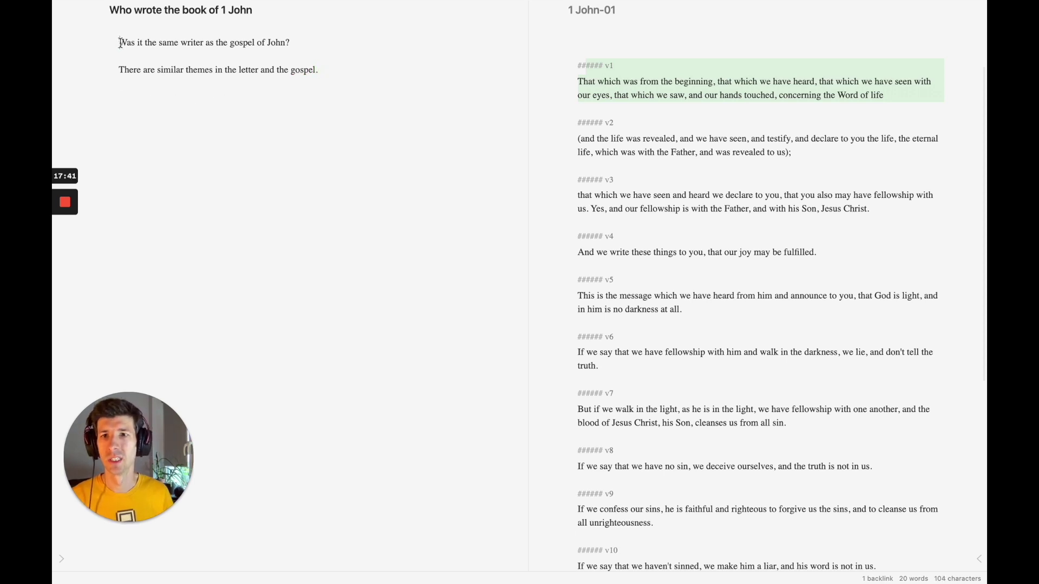
key(Return)
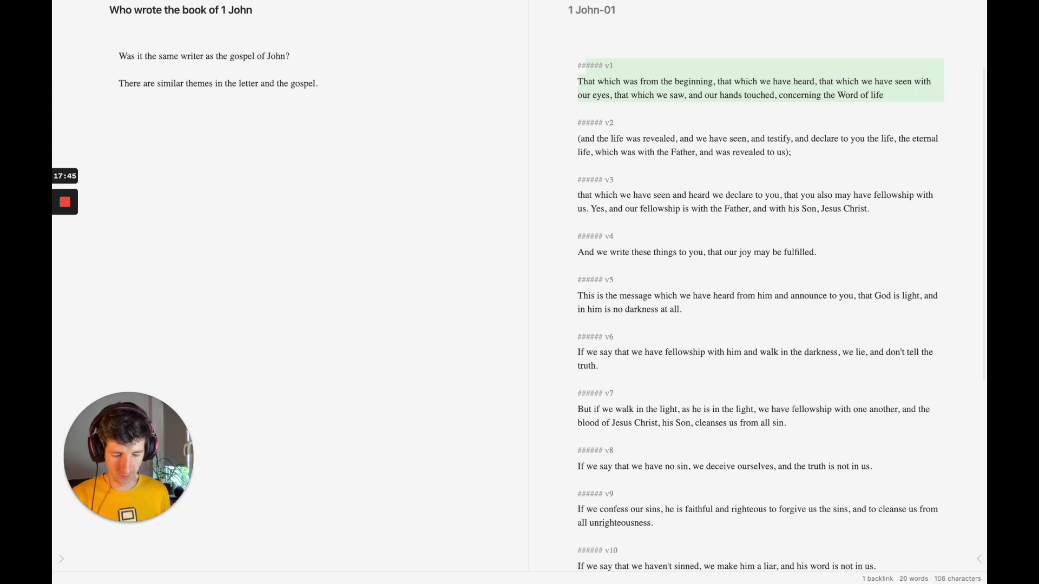
Step: Add a 'tag:' line with the #To/create tag to the authorship note
text(tag: )
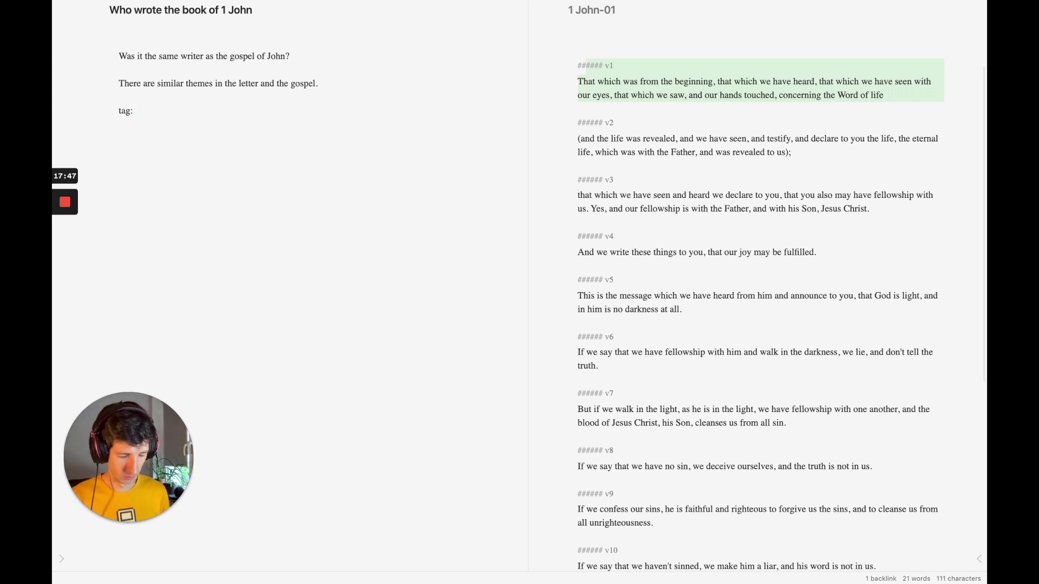
text(#b)
key(BackSpace)
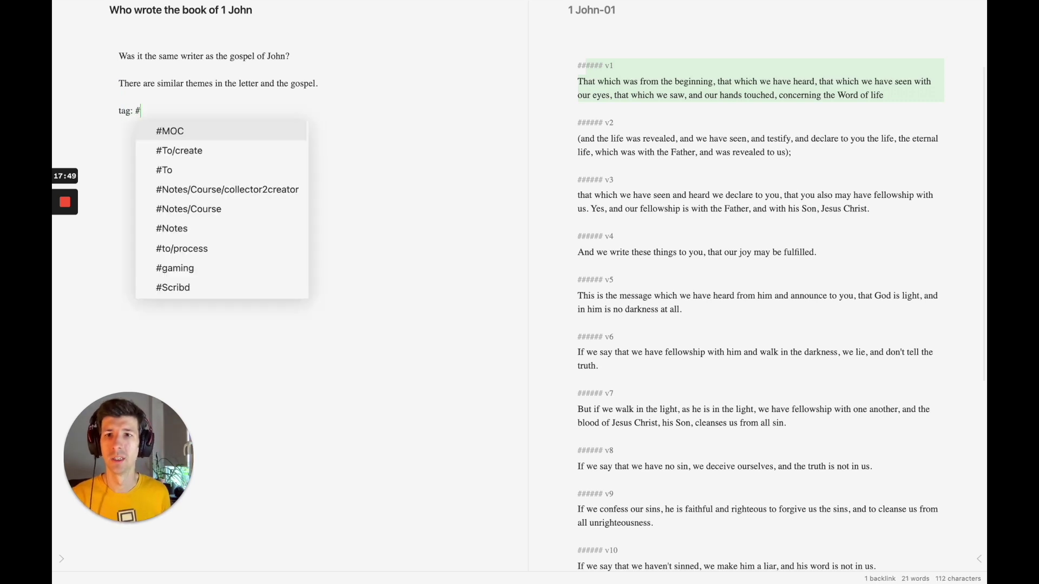
text(tocreate)
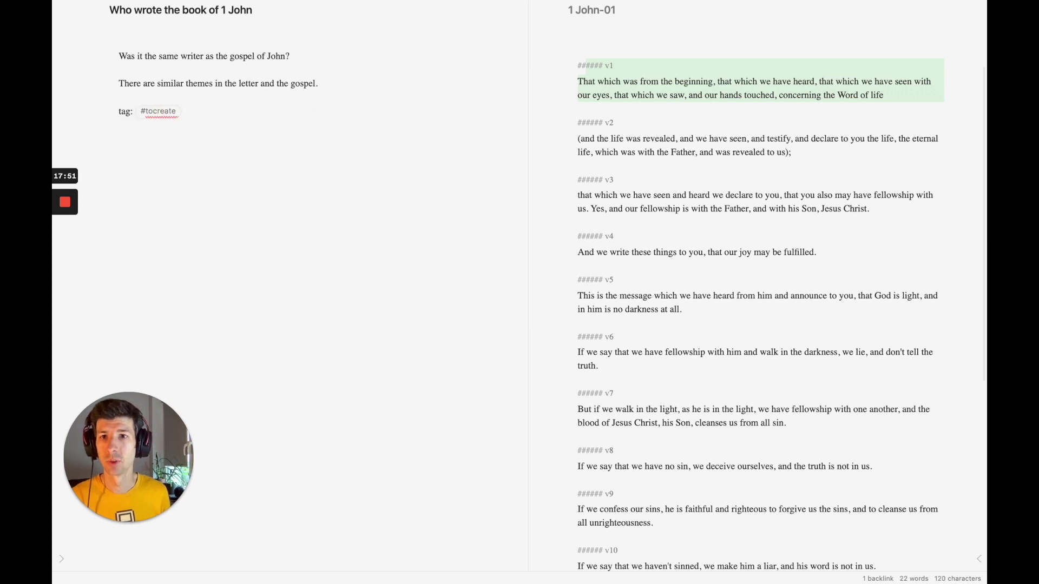
key(BackSpace)
key(BackSpace)
key(BackSpace)
key(BackSpace)
key(BackSpace)
key(BackSpace)
key(BackSpace)
key(BackSpace)
text(to/)
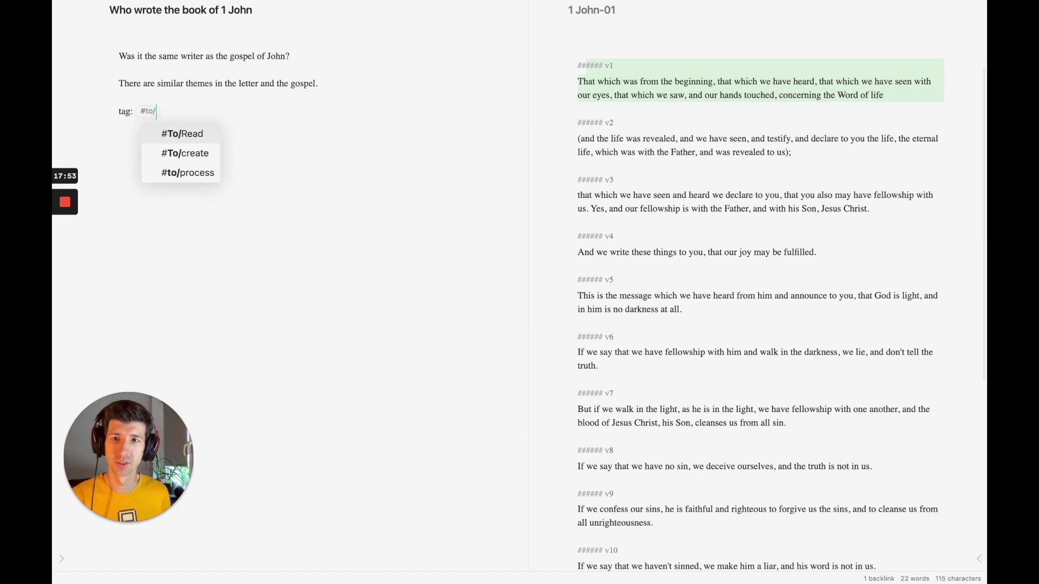
key(Down)
key(Return)
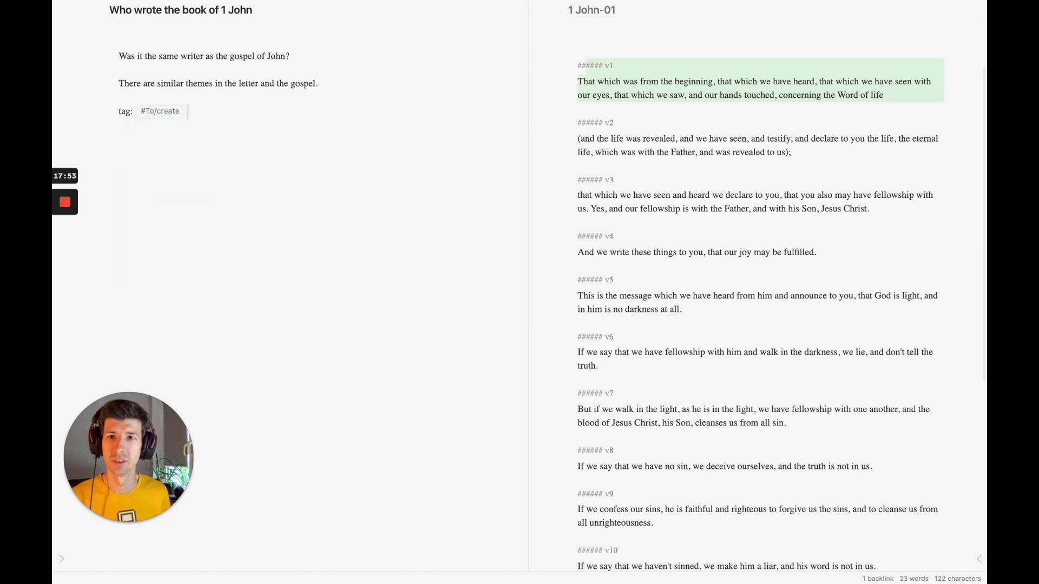
Step: Insert a 'Link: [[1 John]]' line at the top of the note
click(140, 41)
key(Return)
text([)
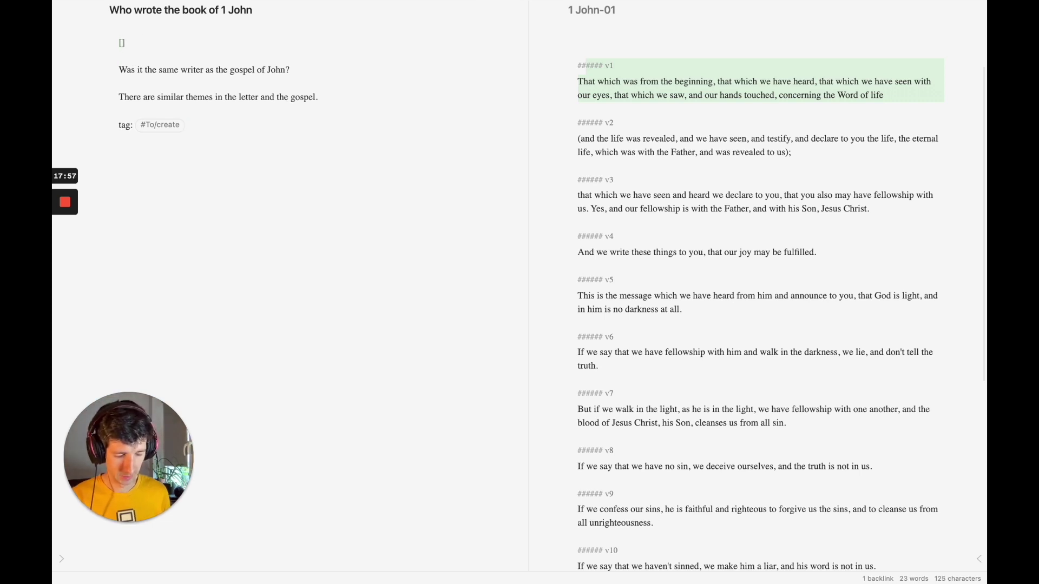
text([)
text(1 john)
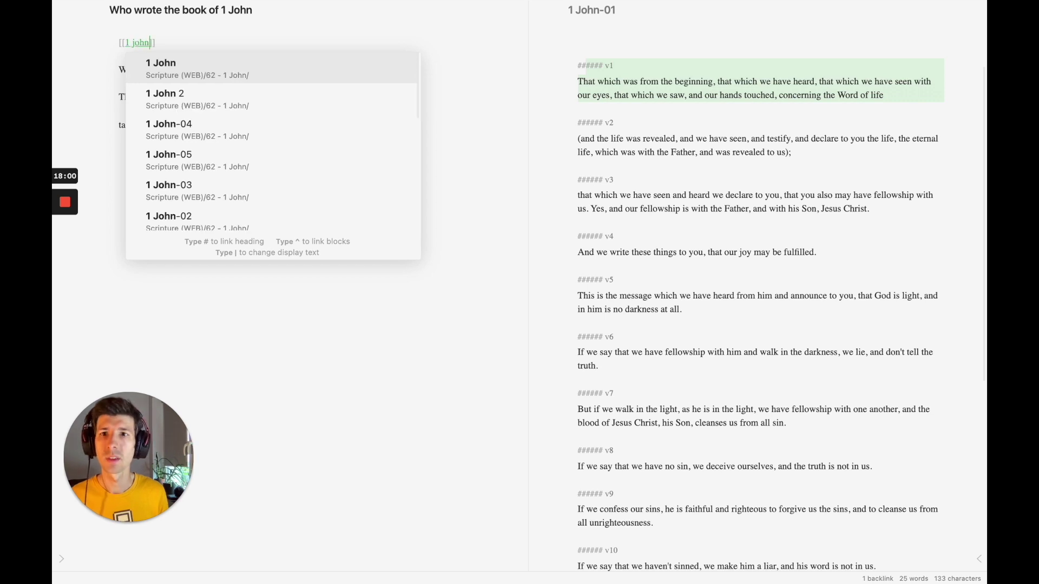
key(Return)
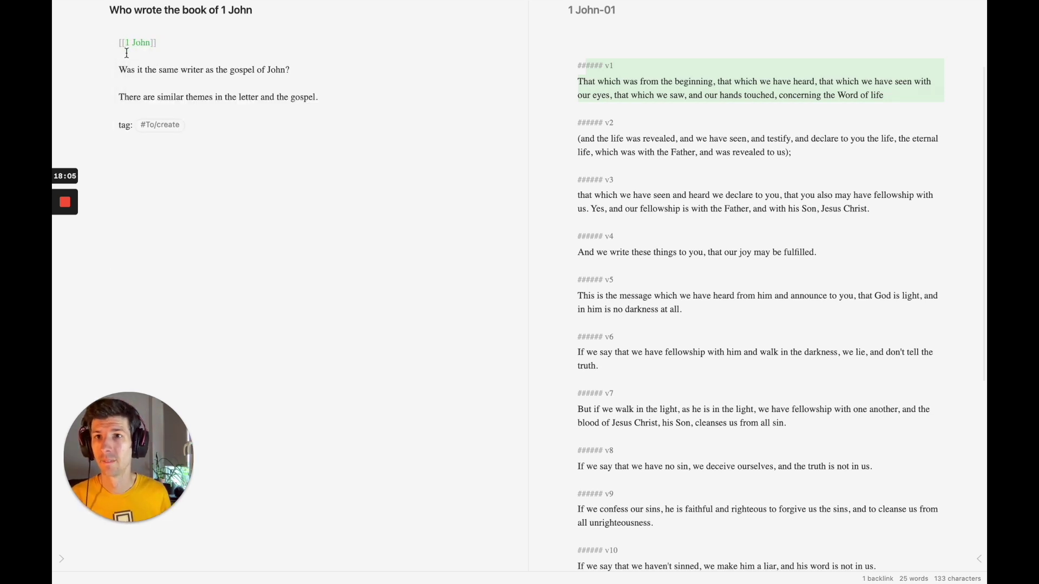
key(Return)
key(Up)
text(Link)
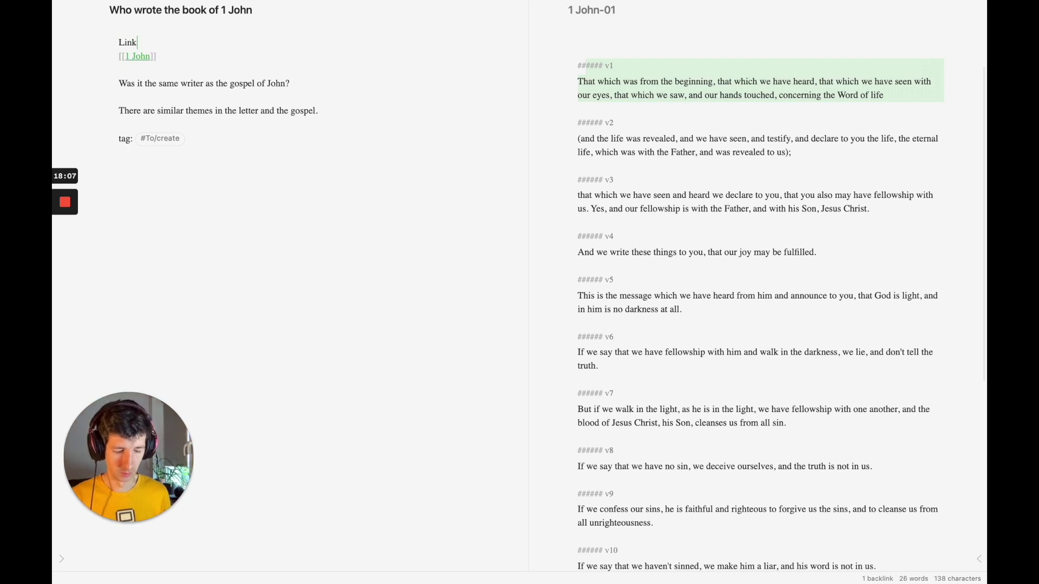
key(Delete)
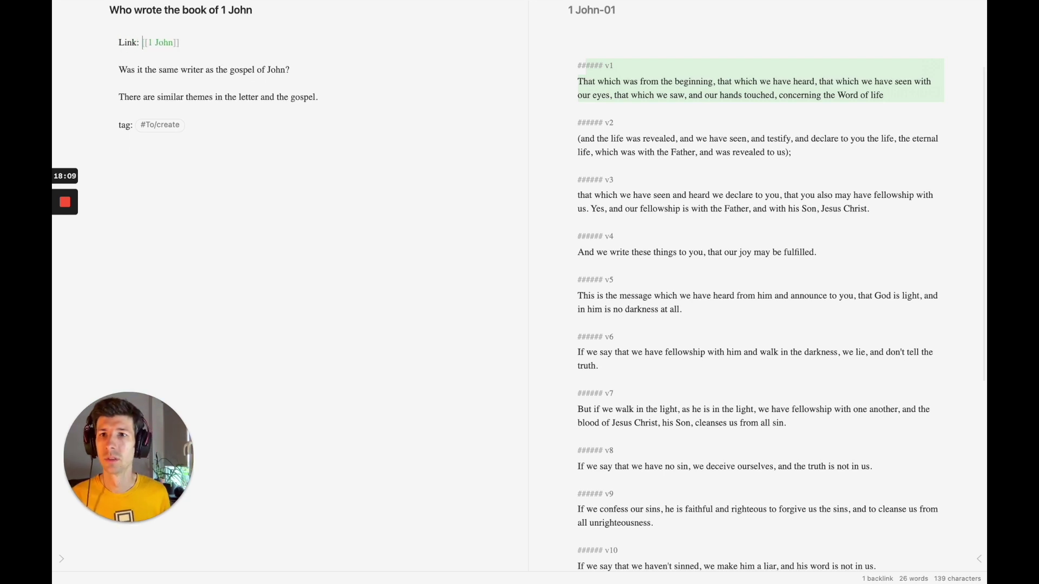
Step: In the 1 John note, delete the meaning and misunderstanding questions, then undo the deletion
click(155, 42)
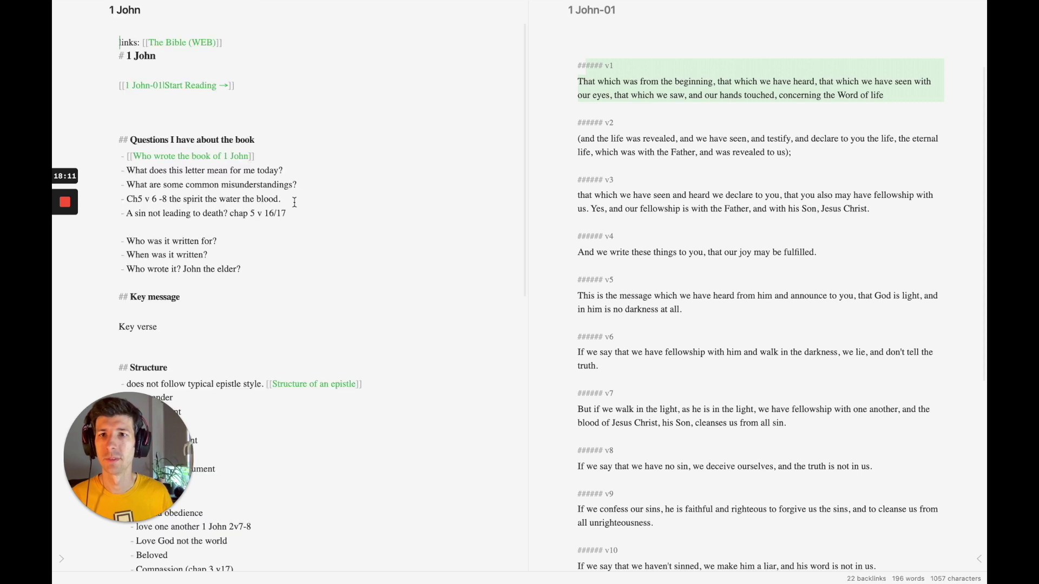
scroll(214, 120, down, 3)
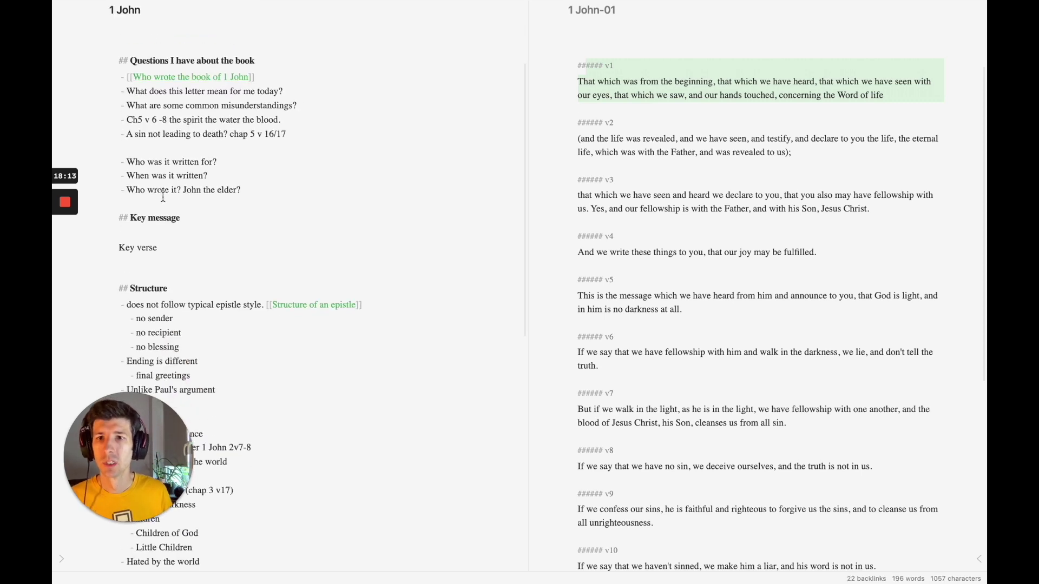
scroll(164, 196, down, 5)
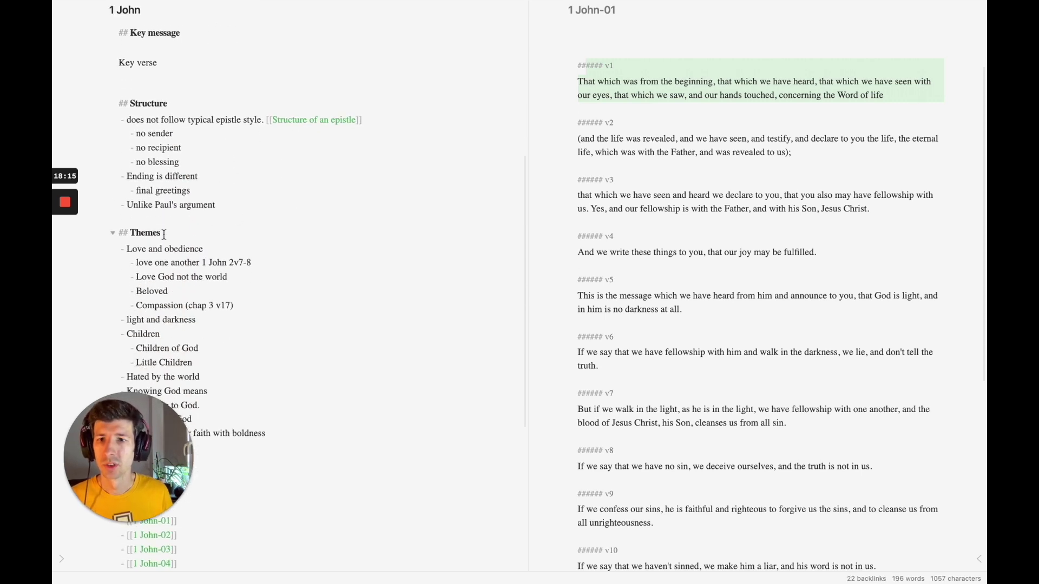
scroll(165, 234, down, 6)
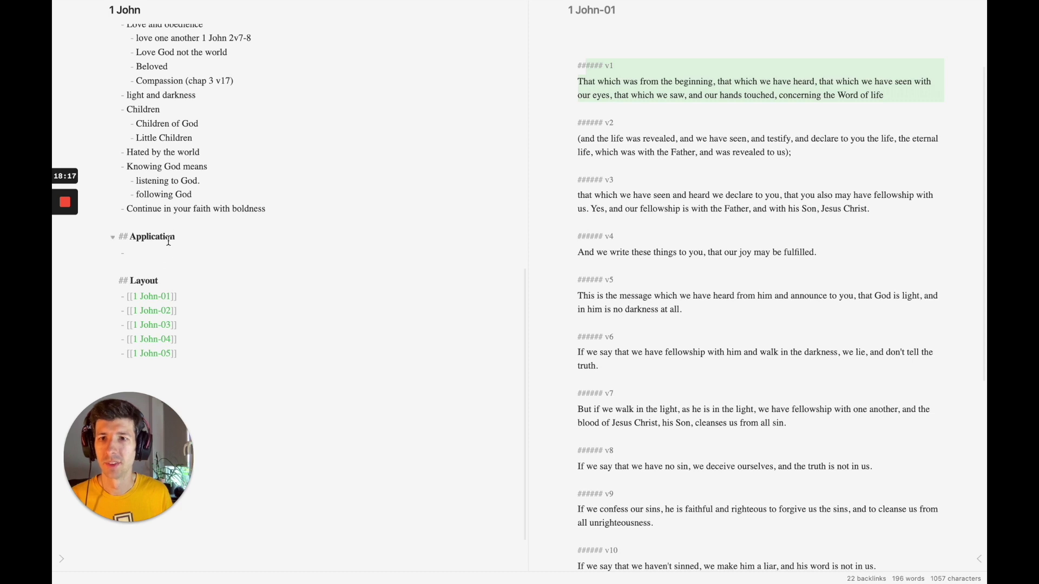
scroll(168, 241, up, 13)
click(165, 214)
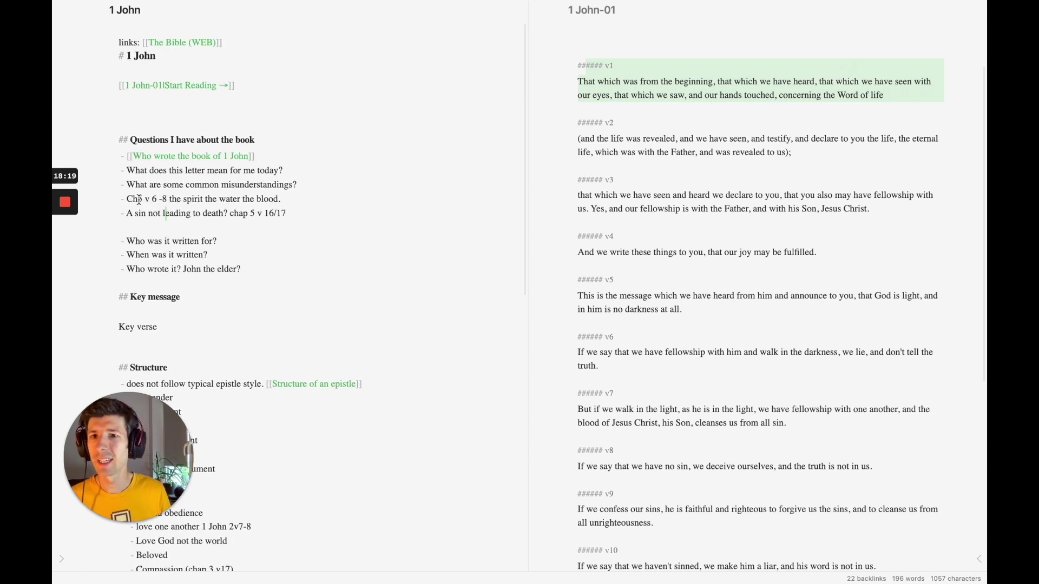
drag(138, 199, 263, 214)
click(264, 213)
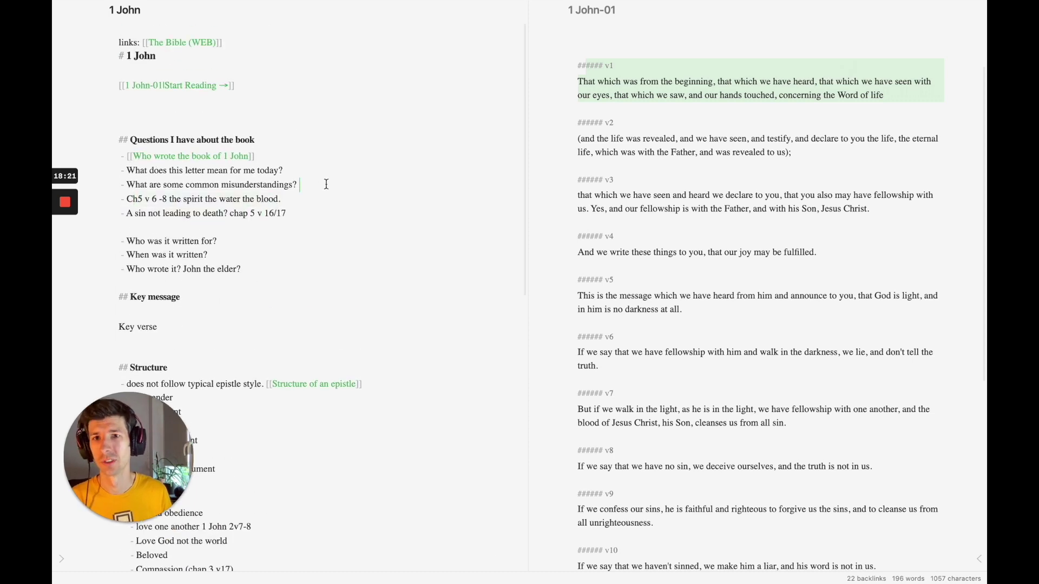
drag(322, 185, 124, 176)
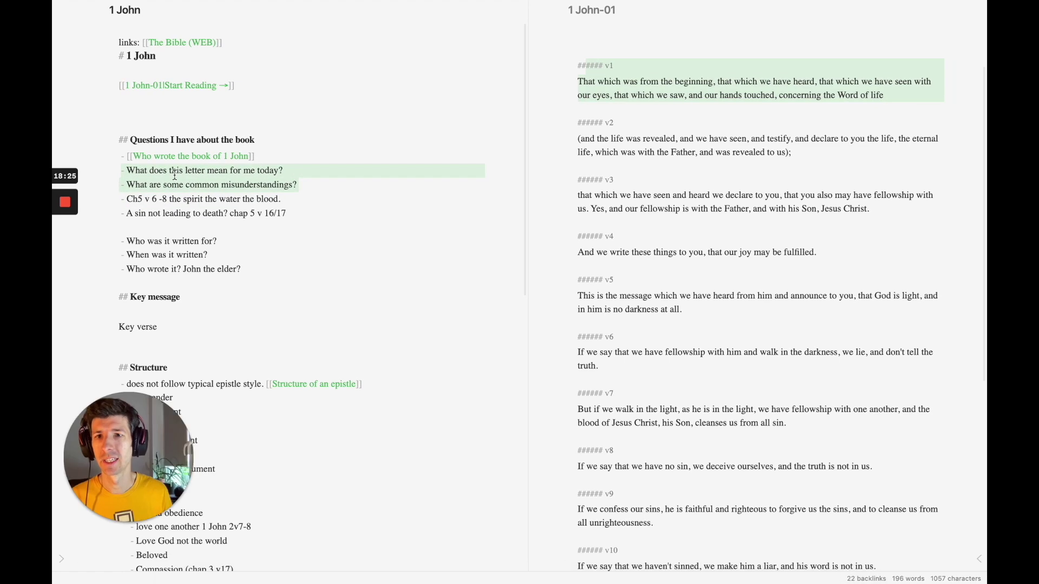
key(BackSpace)
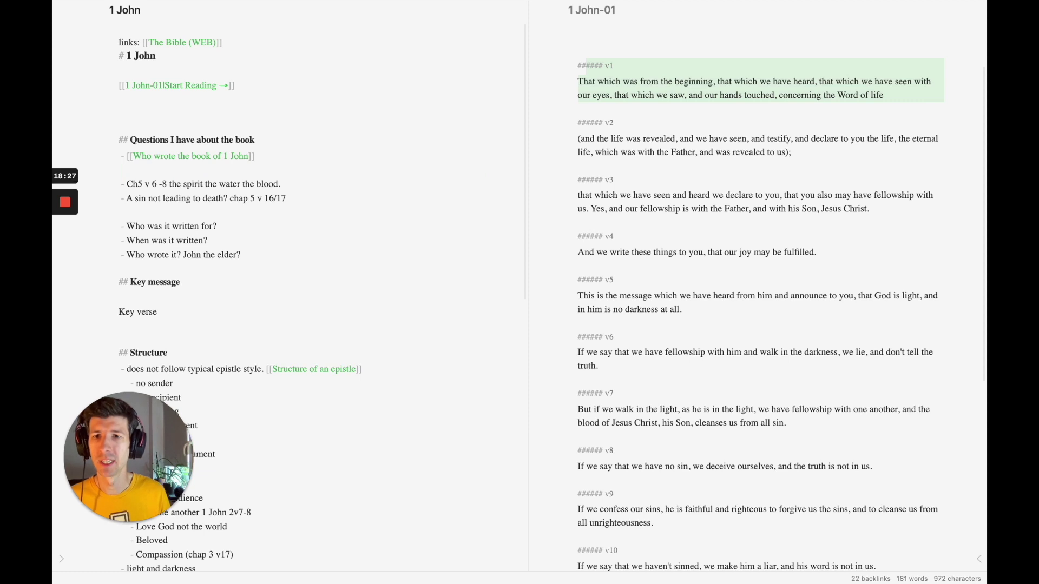
key(super+z)
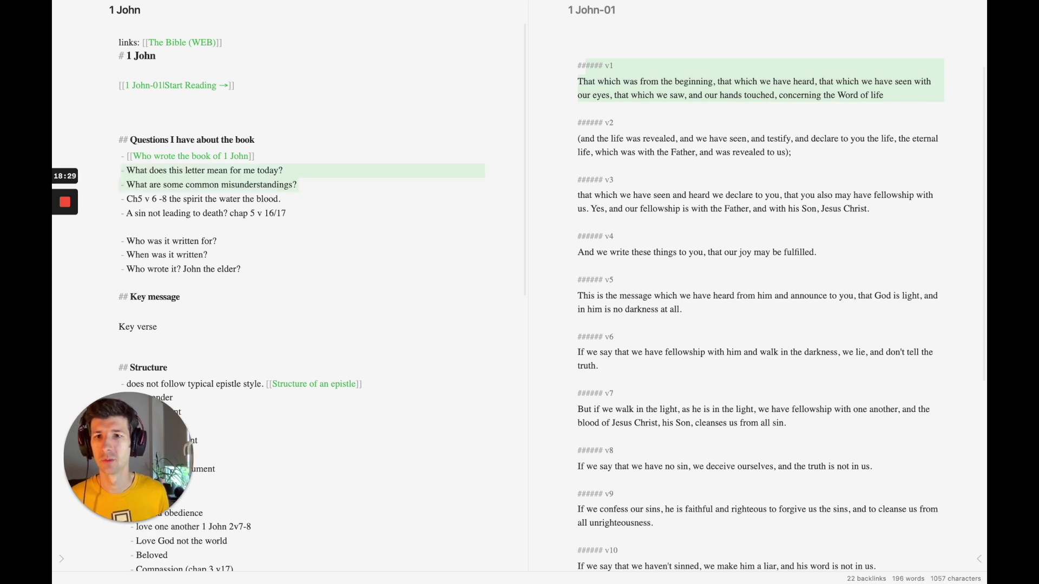
Step: Delete only the 'What does this letter mean for me today?' question line
drag(121, 171, 278, 170)
key(BackSpace)
key(BackSpace)
scroll(185, 184, down, 2)
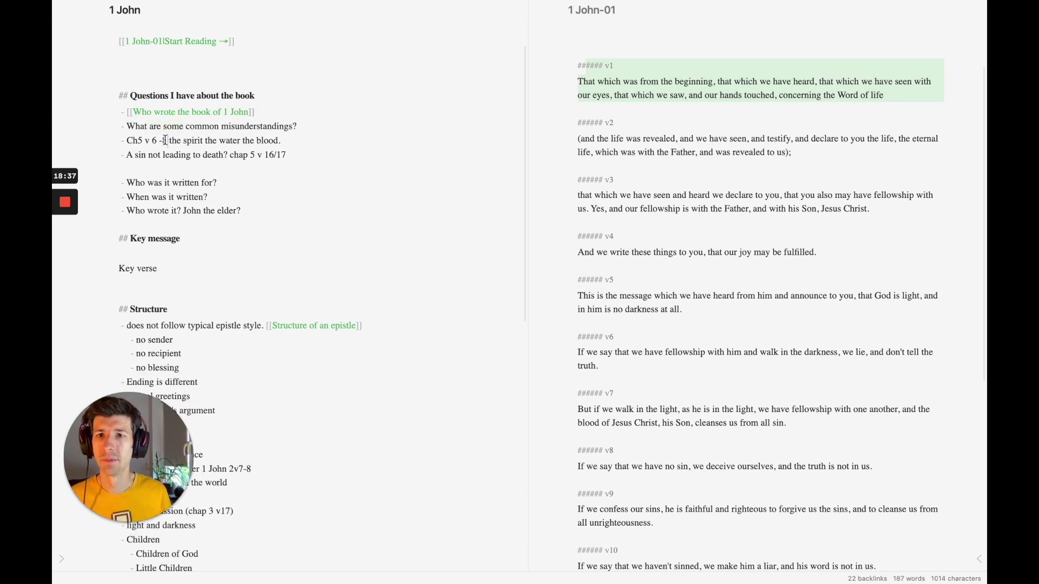
click(210, 141)
scroll(557, 160, down, 1)
scroll(556, 164, up, 1)
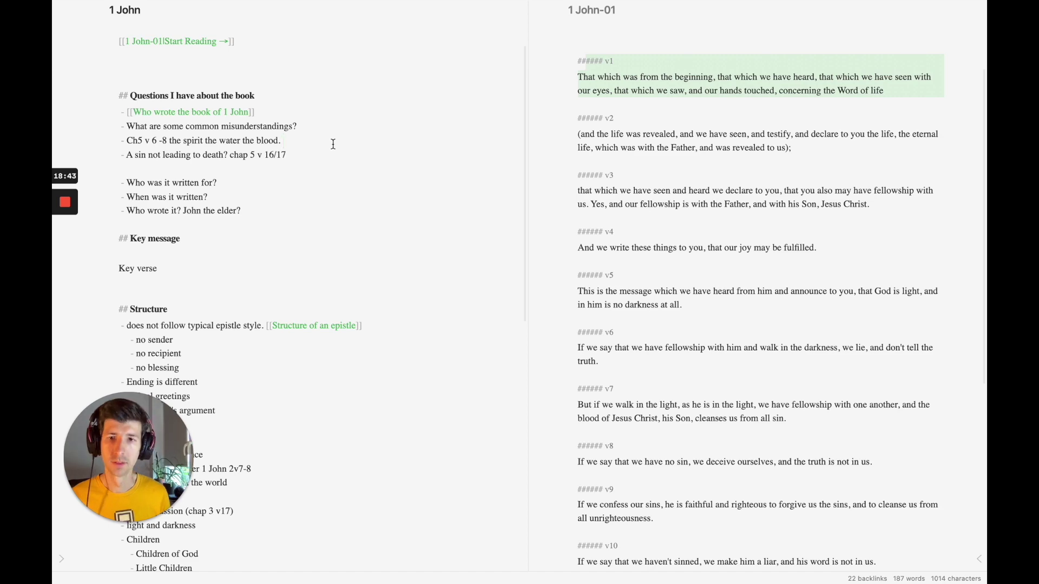
scroll(334, 144, down, 10)
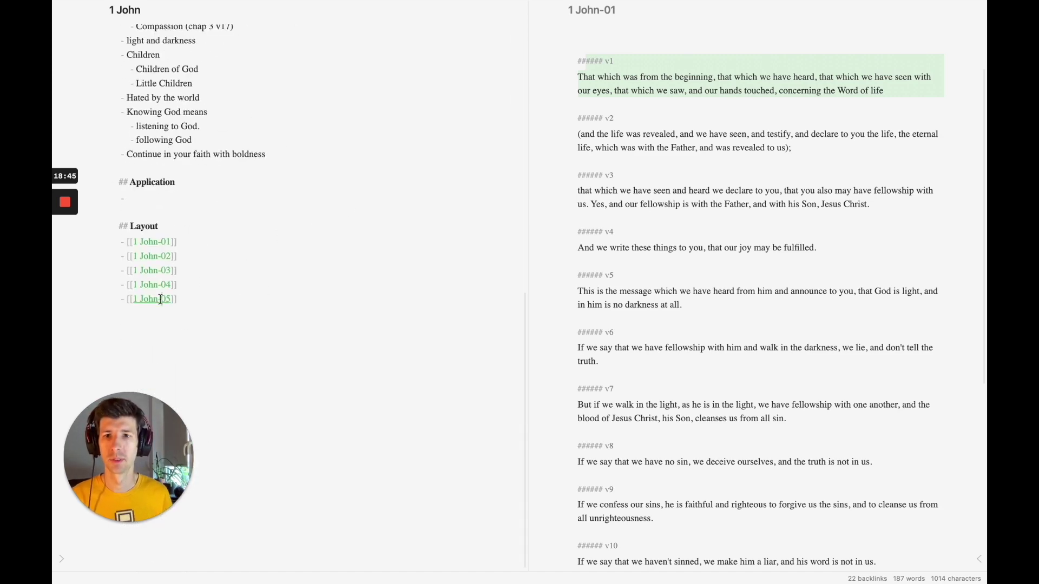
Step: Open the 1 John-05 chapter note and highlight verse 8 while reading
click(161, 299)
scroll(226, 201, down, 5)
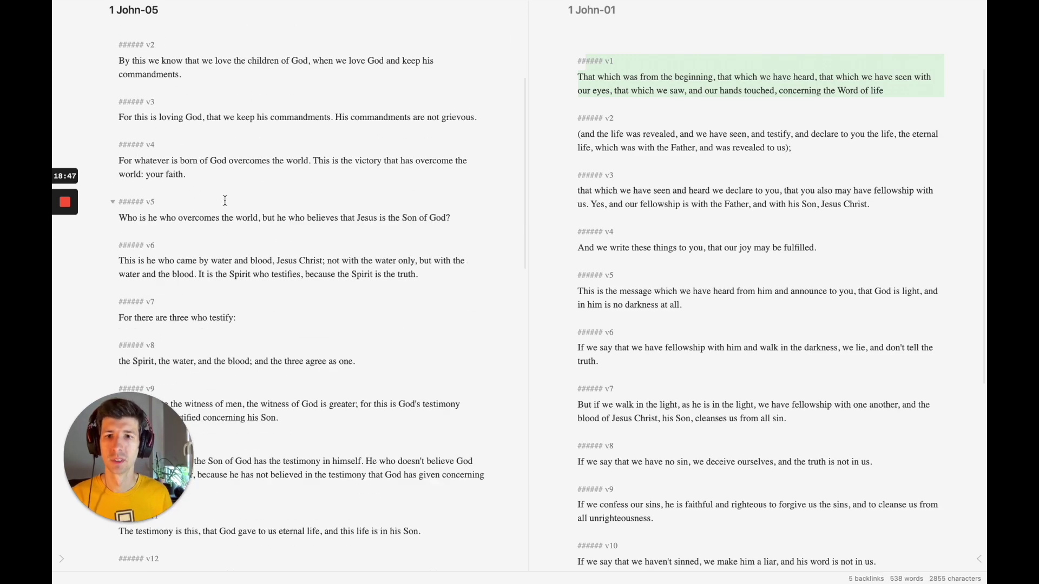
scroll(225, 200, down, 5)
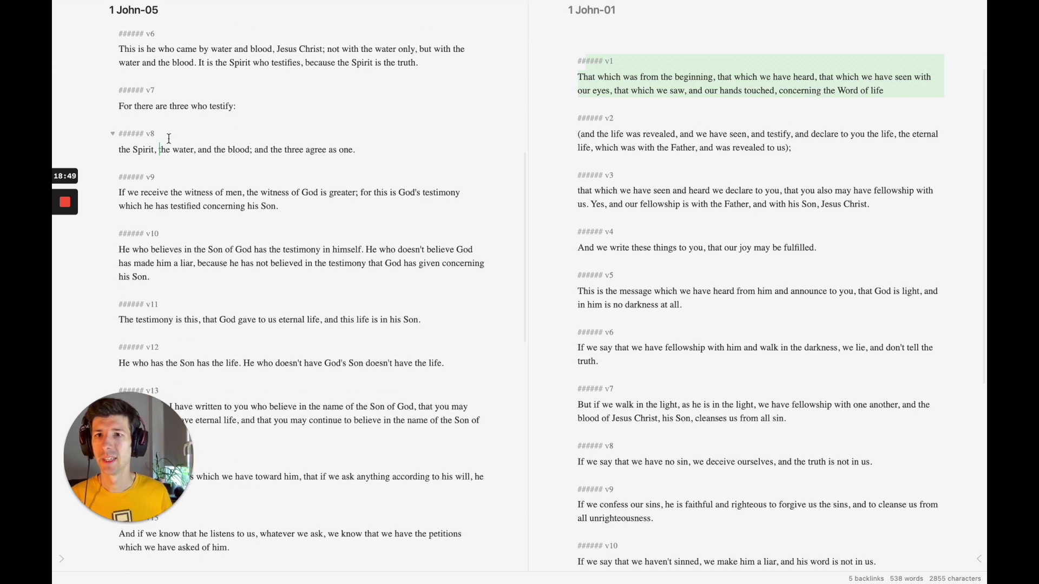
scroll(169, 139, up, 2)
click(142, 233)
drag(133, 224, 316, 223)
click(275, 224)
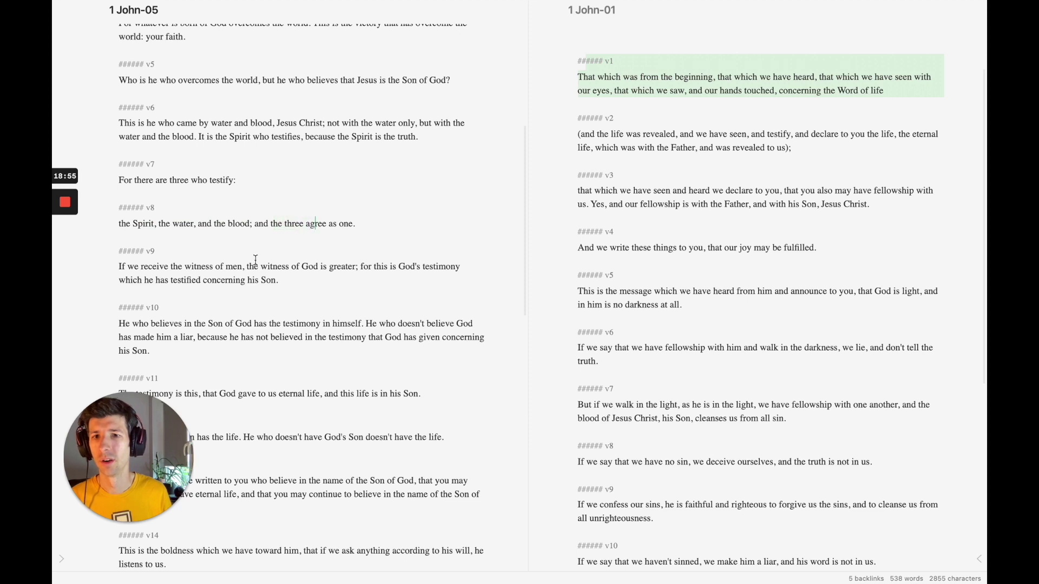
Step: Highlight 'by water and blood', 'not with the water only' and 'Spirit who testifies' in verse 6
scroll(157, 140, up, 1)
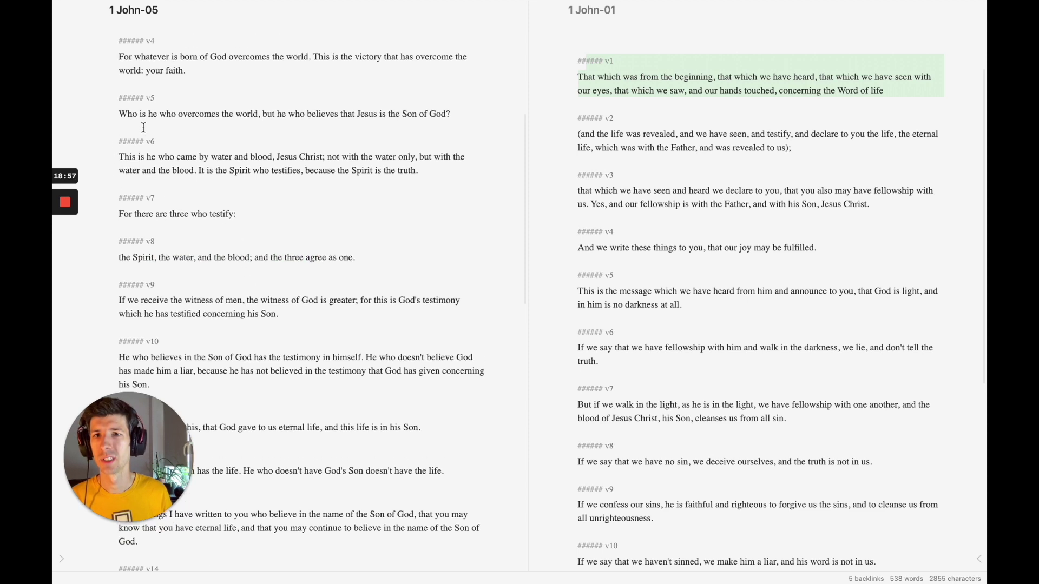
drag(185, 157, 263, 157)
click(342, 157)
drag(342, 157, 416, 157)
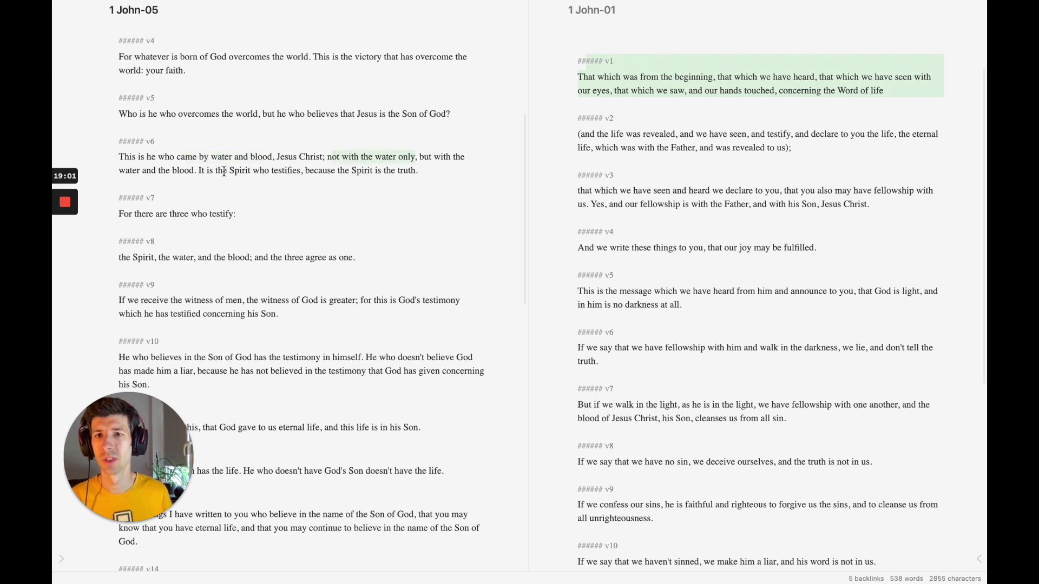
drag(231, 171, 317, 172)
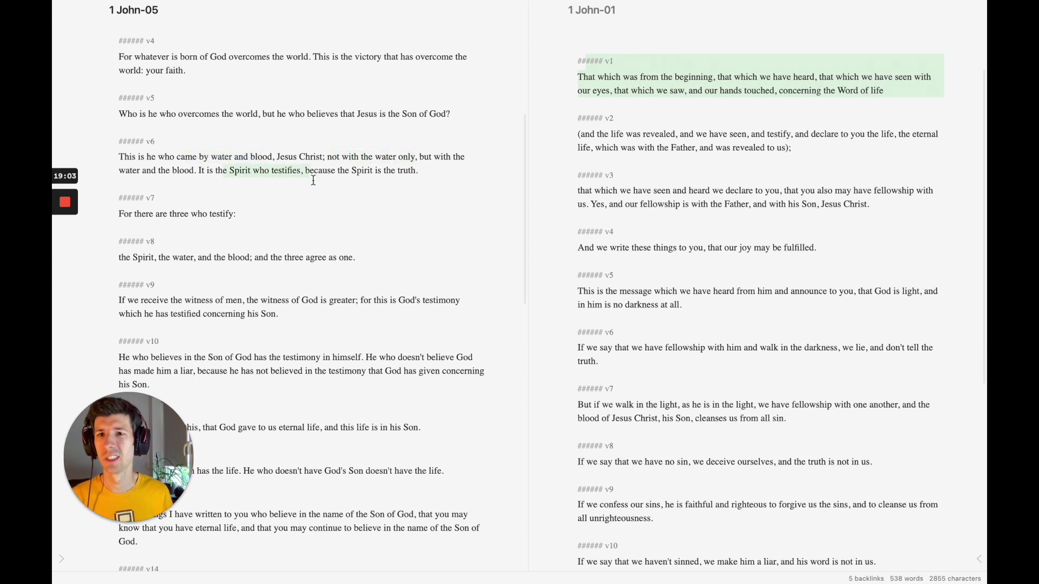
click(201, 175)
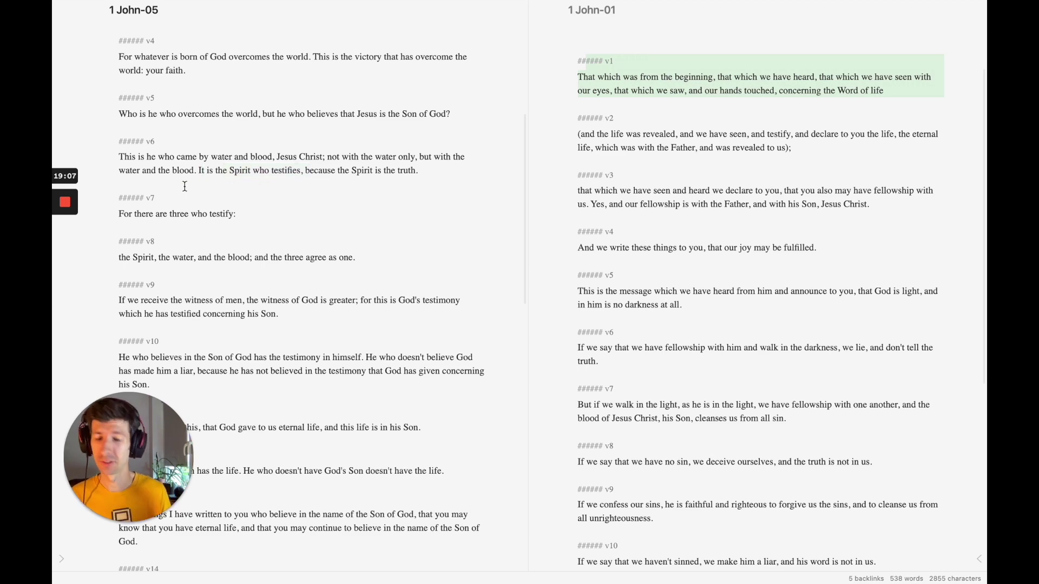
Step: Reopen the 1 John overview note from the quick switcher by searching '1 john'
key(ctrl+o)
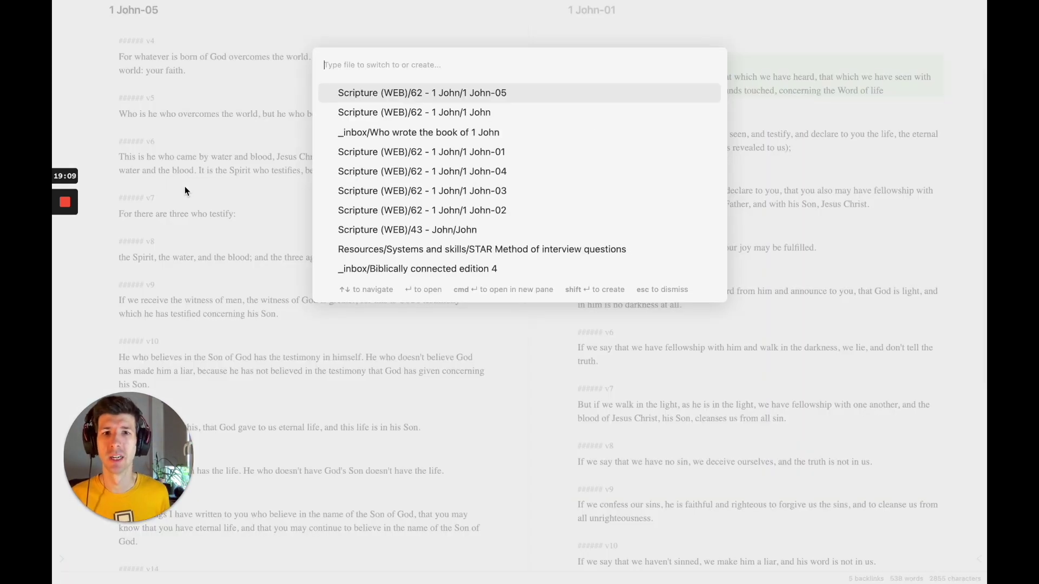
text(1 john)
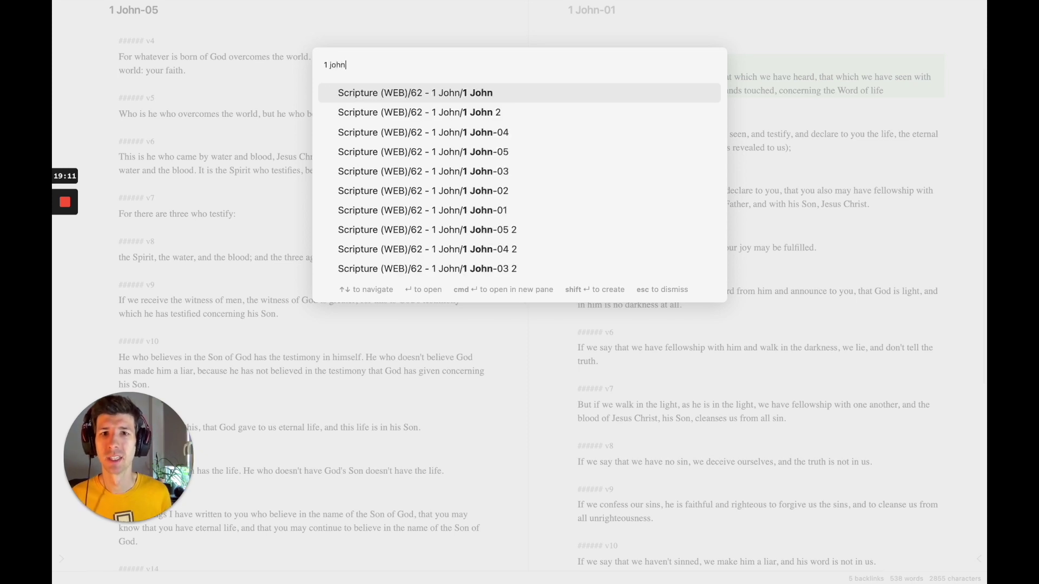
key(Return)
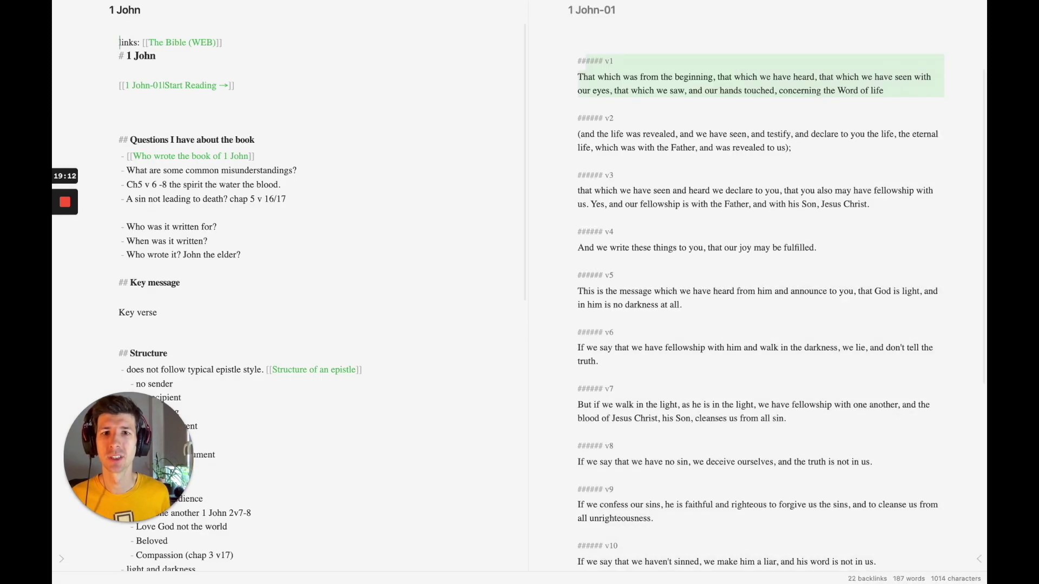
Step: Change '16/17' to '16-17' on the 'A sin not leading to death?' question
click(138, 184)
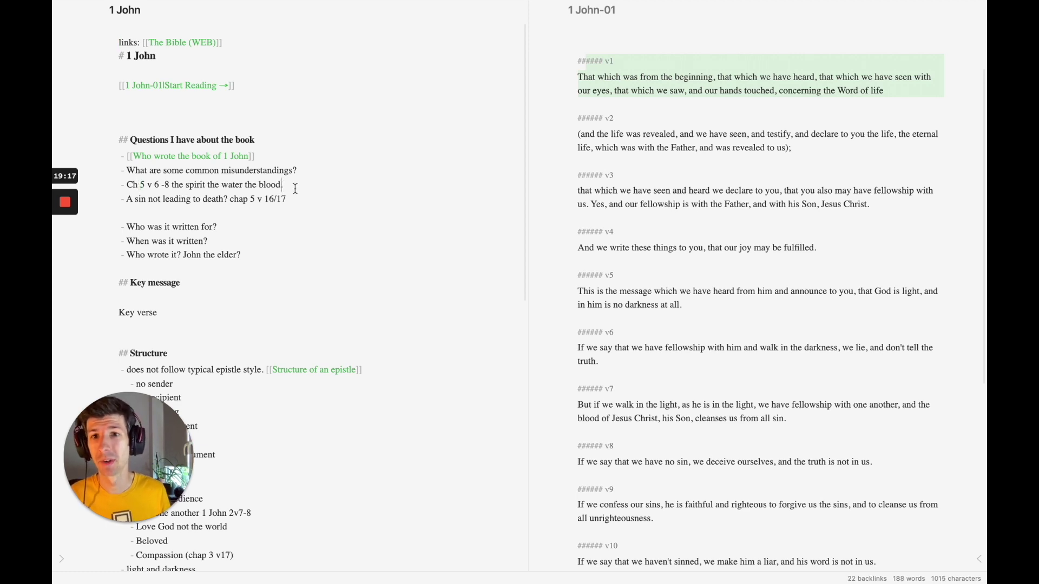
drag(292, 199, 124, 197)
scroll(375, 219, down, 1)
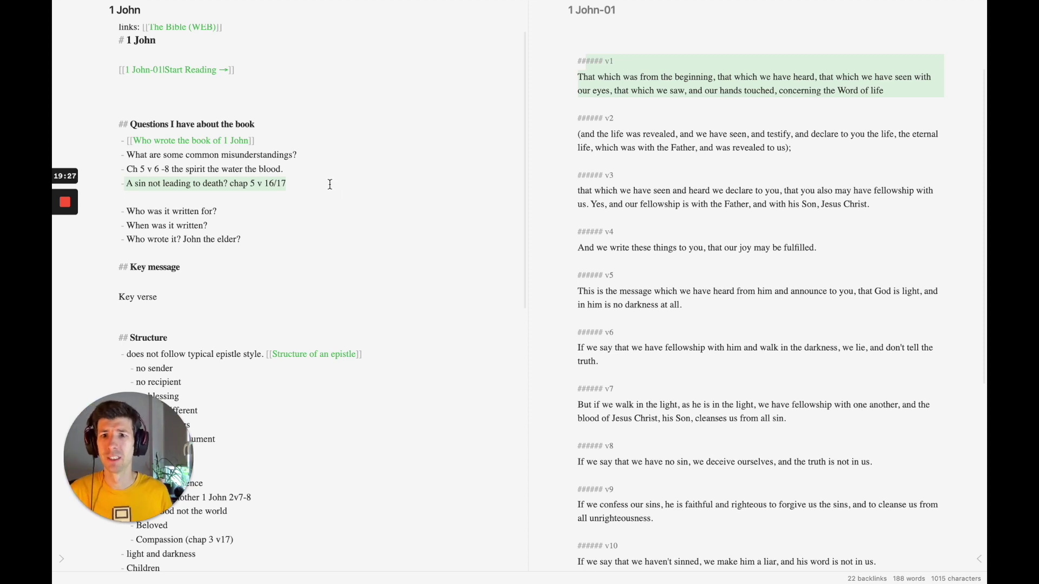
click(295, 184)
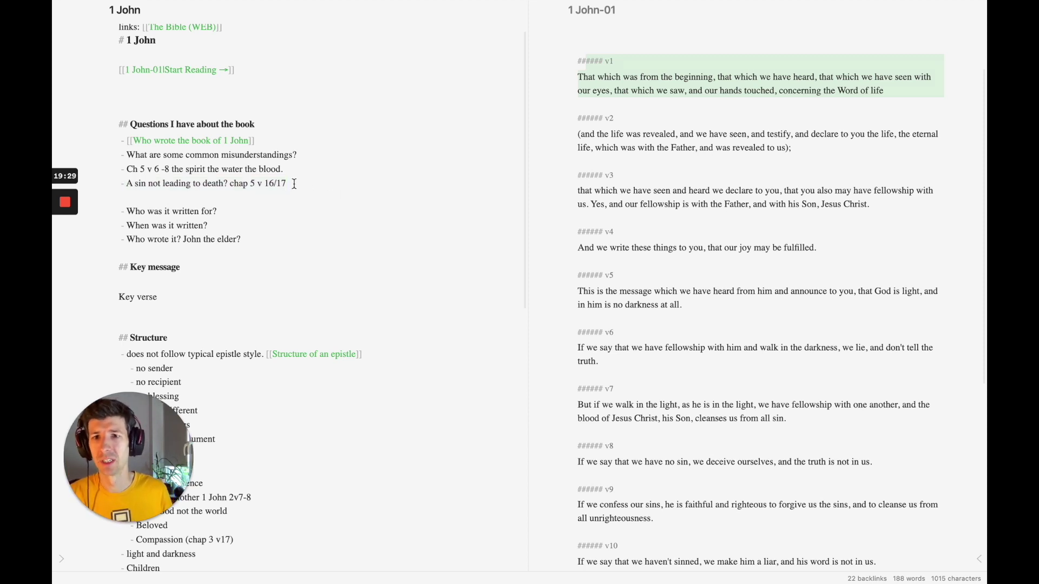
key(Left)
key(Left)
key(BackSpace)
text(-)
click(304, 185)
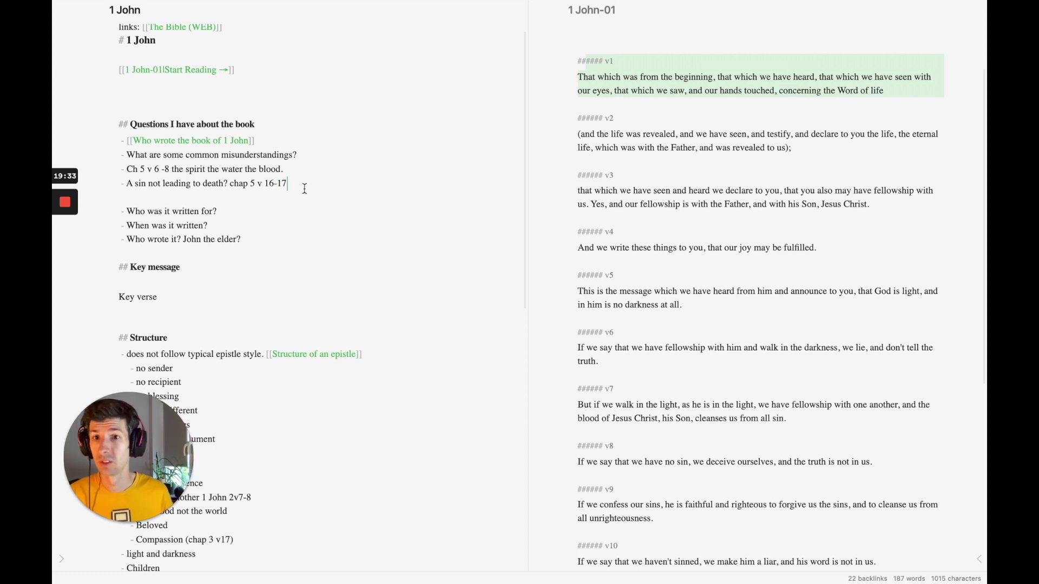
Step: Review the following questions, selecting text such as 'it written?'
scroll(305, 188, down, 1)
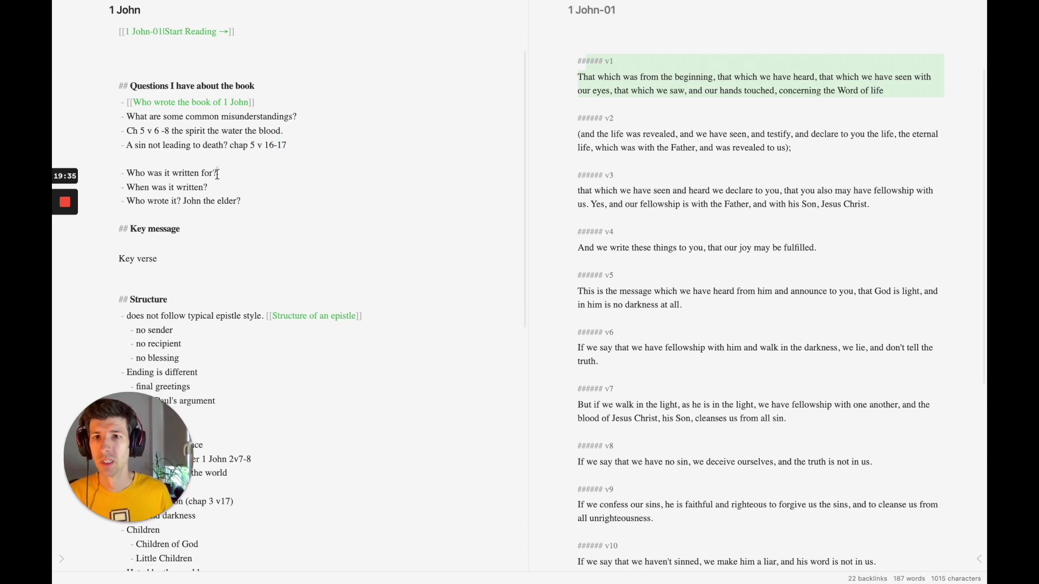
drag(217, 173, 126, 173)
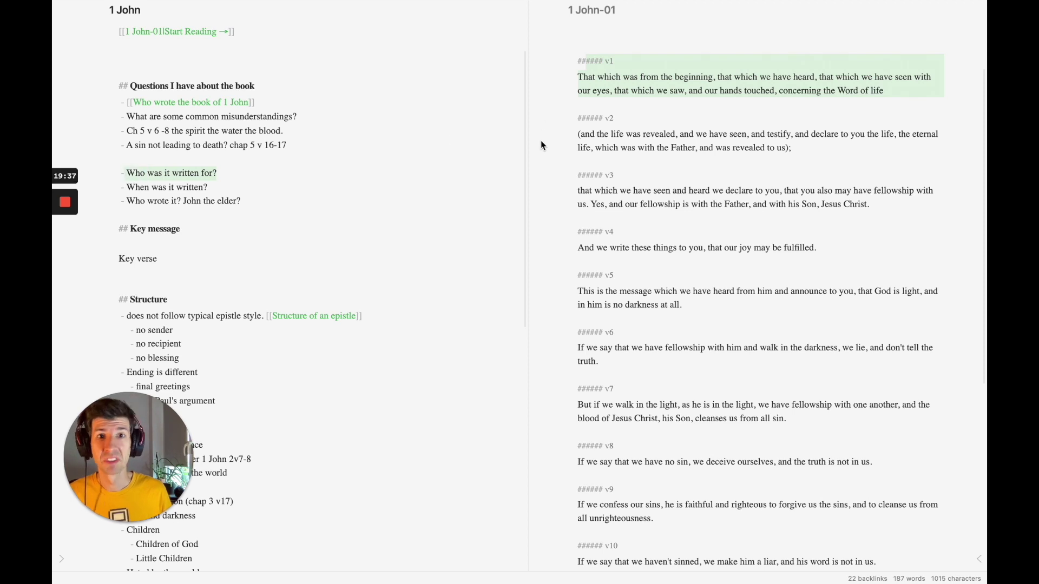
scroll(546, 144, down, 1)
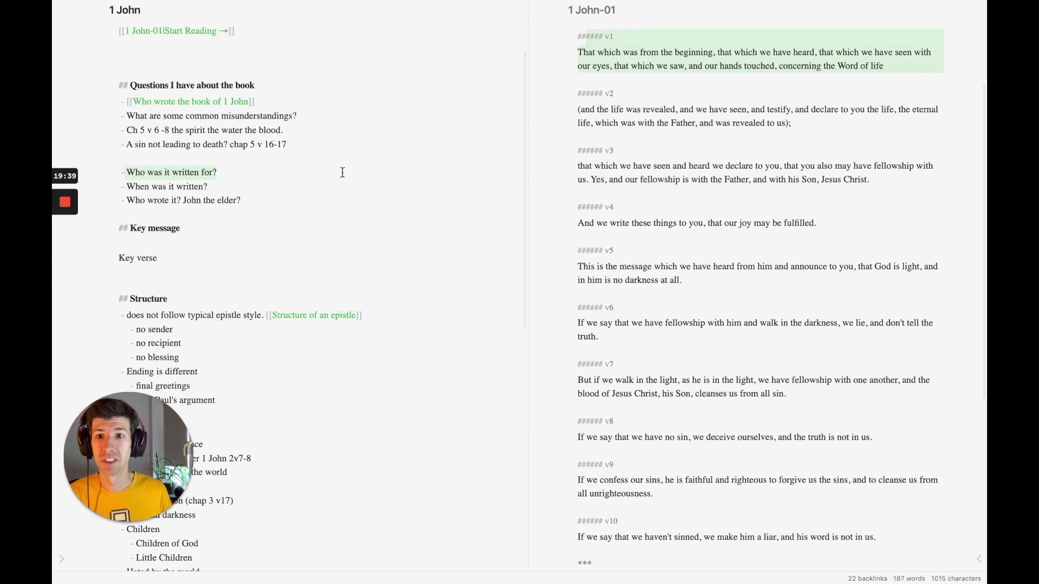
drag(299, 184, 171, 187)
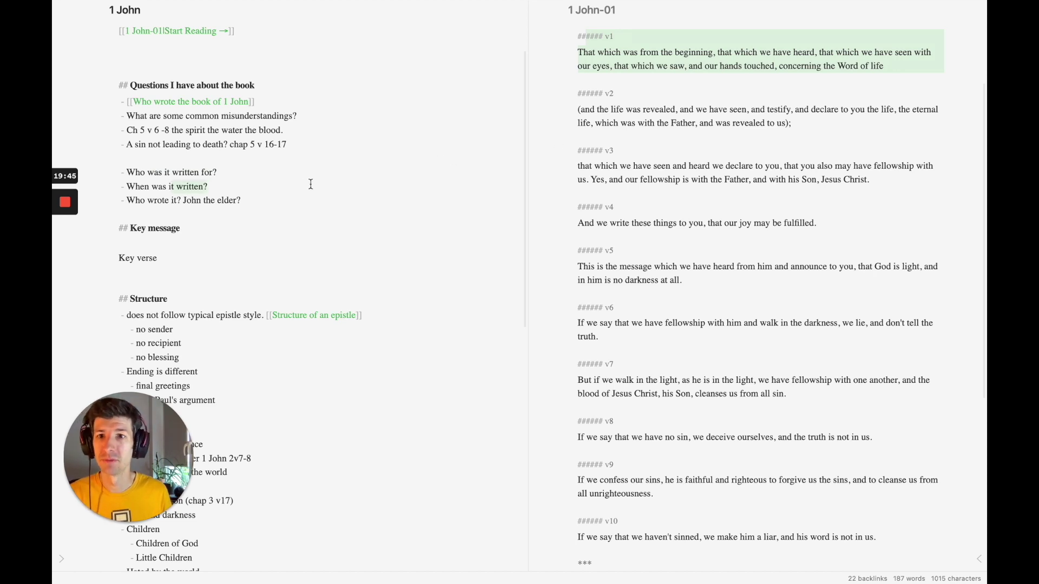
click(295, 195)
scroll(243, 200, down, 2)
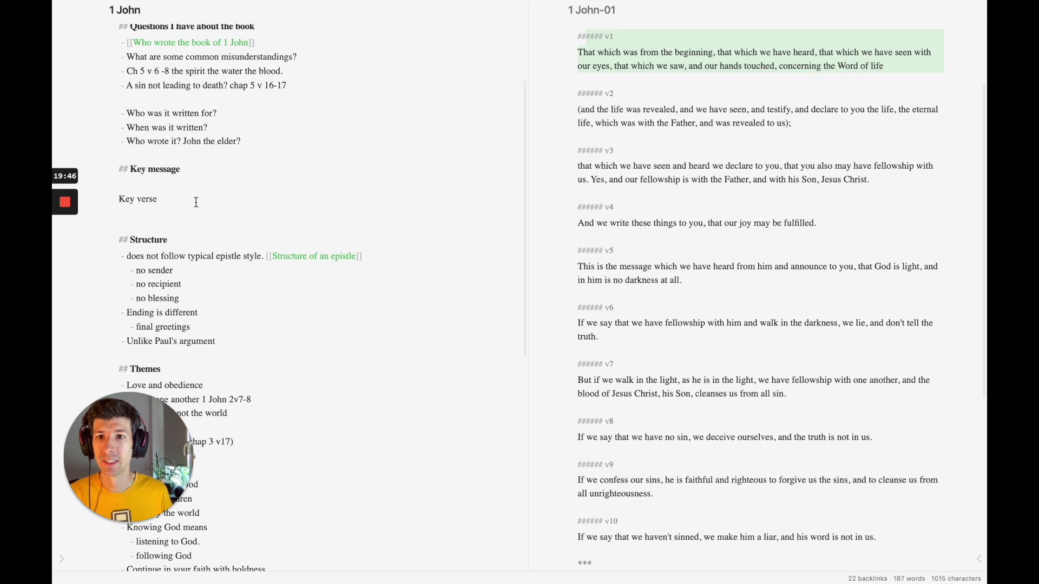
click(240, 194)
scroll(240, 195, down, 2)
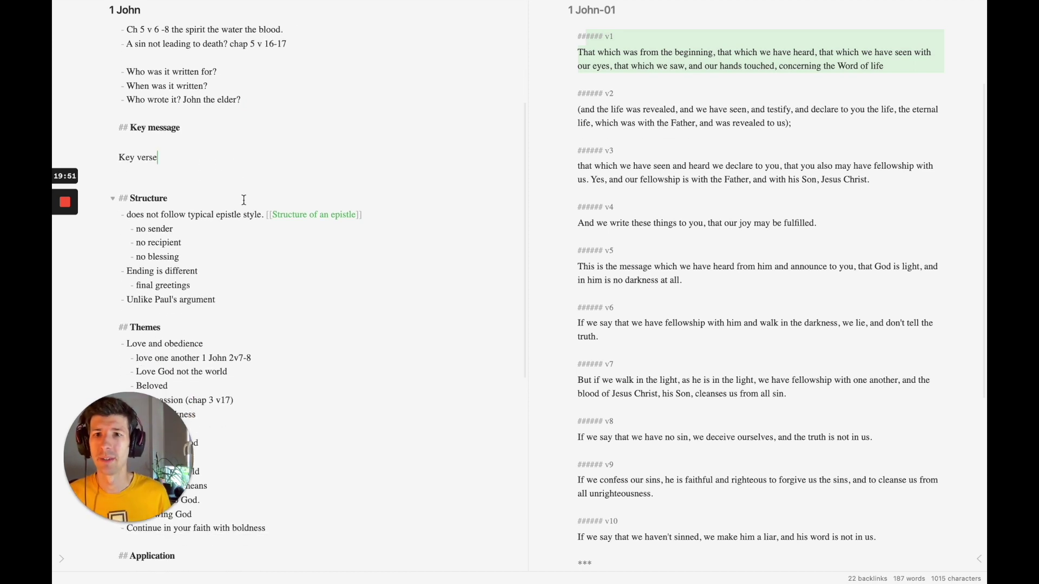
scroll(221, 212, down, 4)
scroll(221, 212, down, 3)
scroll(186, 97, up, 3)
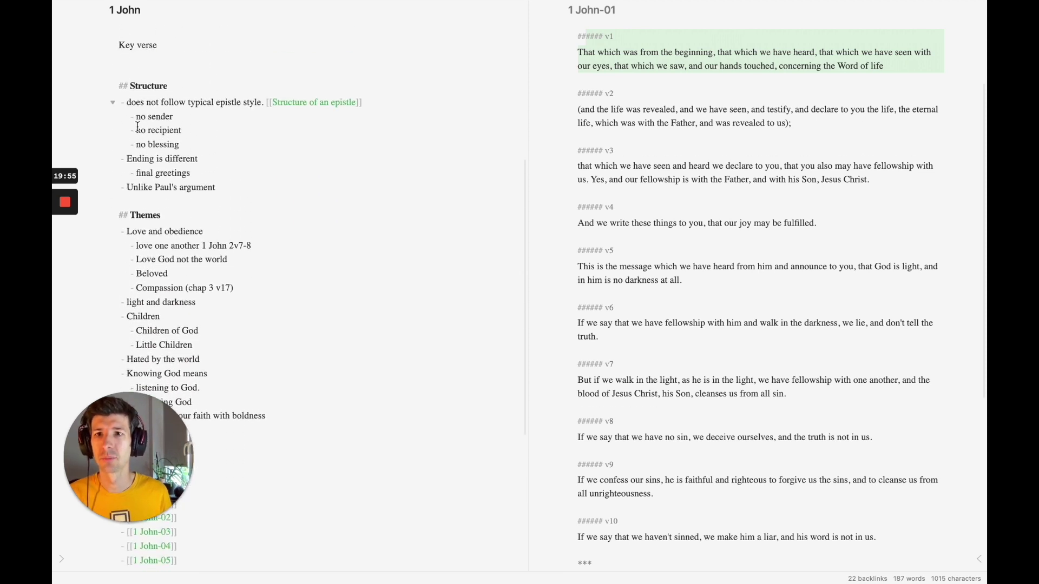
scroll(191, 126, down, 3)
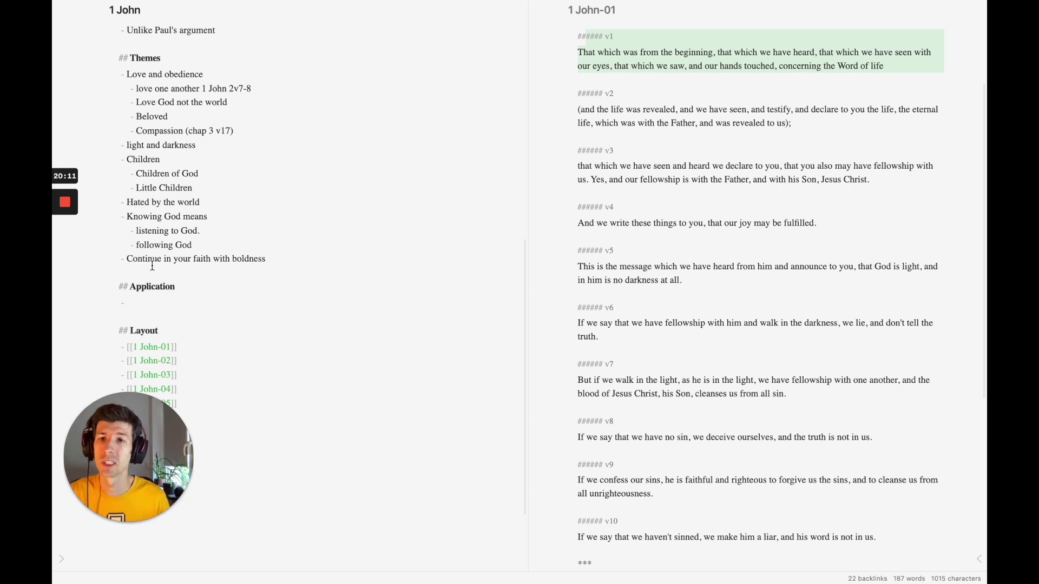
scroll(152, 266, up, 10)
scroll(201, 166, down, 3)
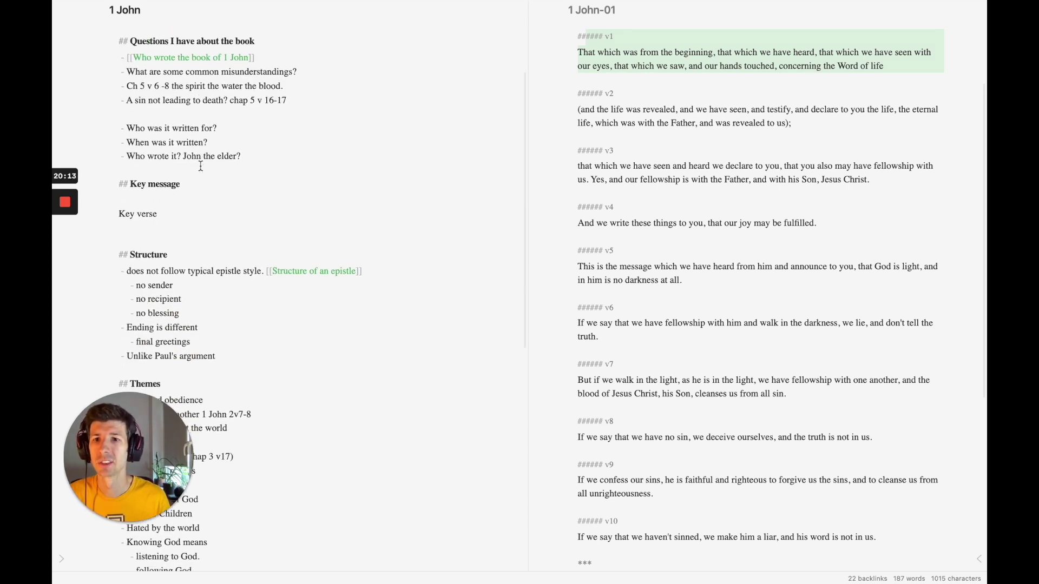
scroll(201, 166, down, 1)
scroll(201, 167, up, 5)
drag(227, 226, 172, 232)
click(172, 232)
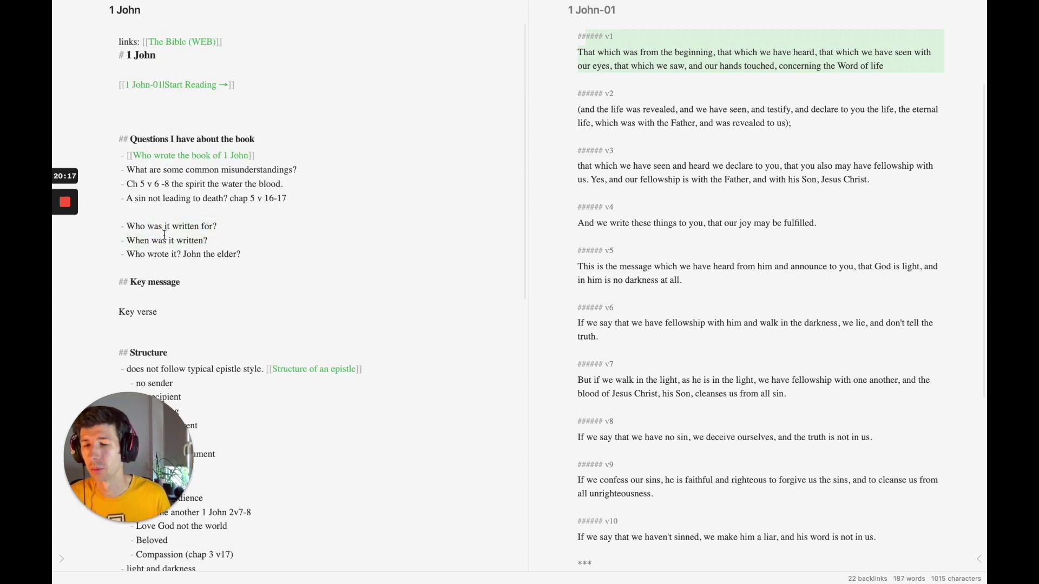
drag(165, 240, 202, 233)
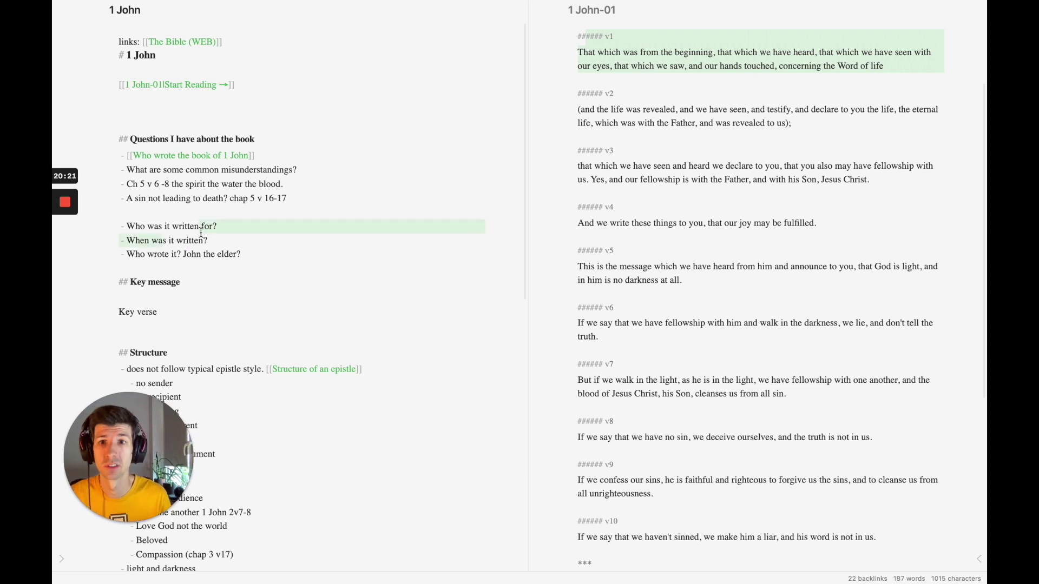
scroll(201, 231, down, 2)
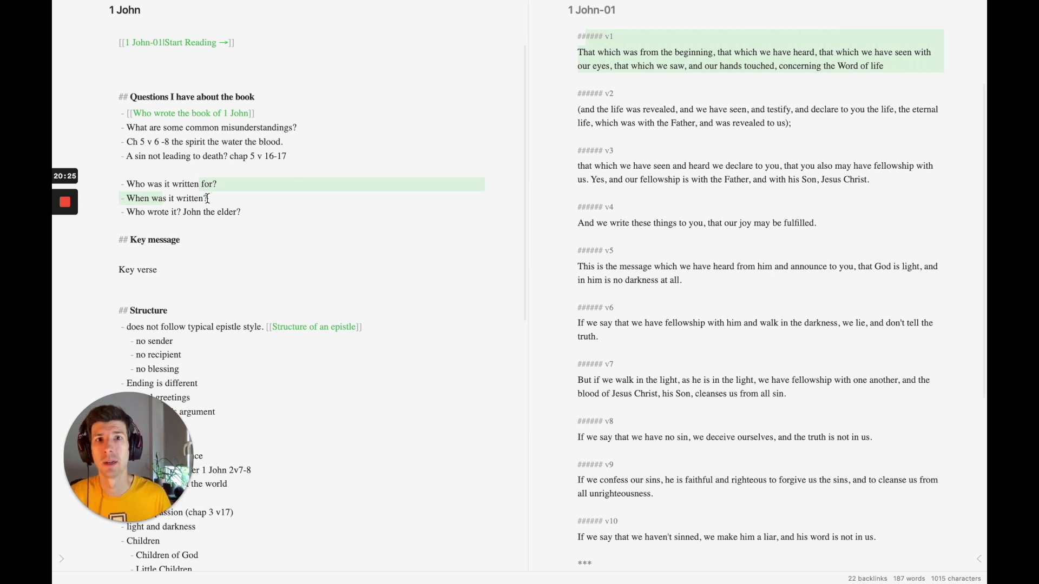
scroll(214, 206, down, 15)
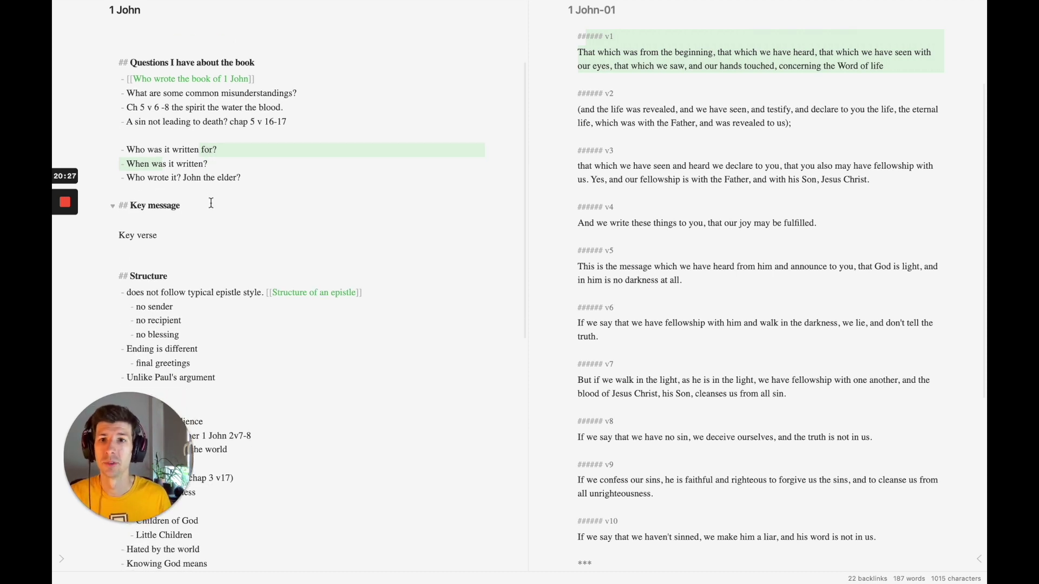
Step: Add a 'Tags: #to/process' line followed by a 'Links:' line at the note's end
text(Tags: #to/)
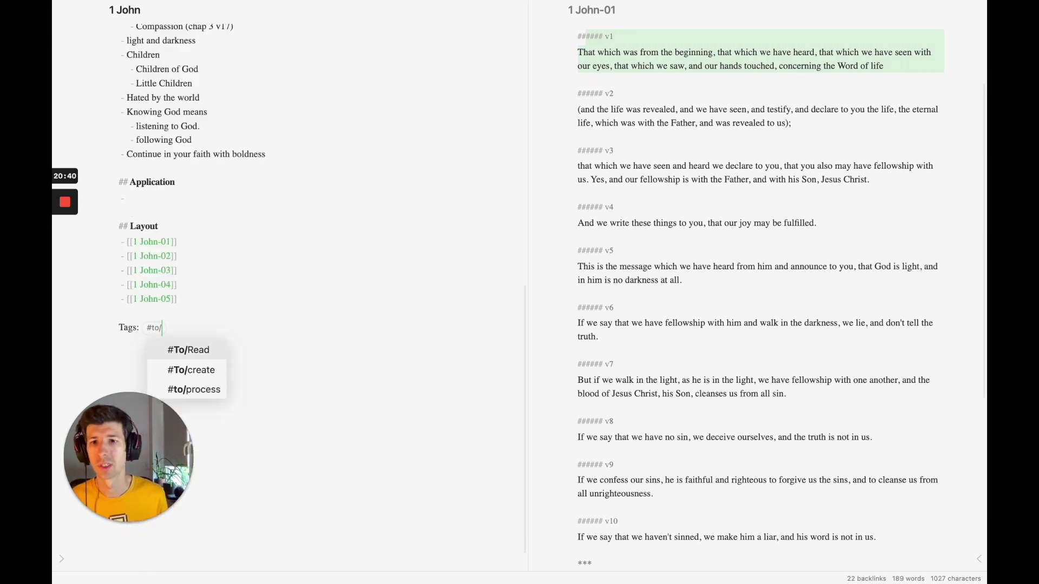
key(Down)
key(Down)
key(Return)
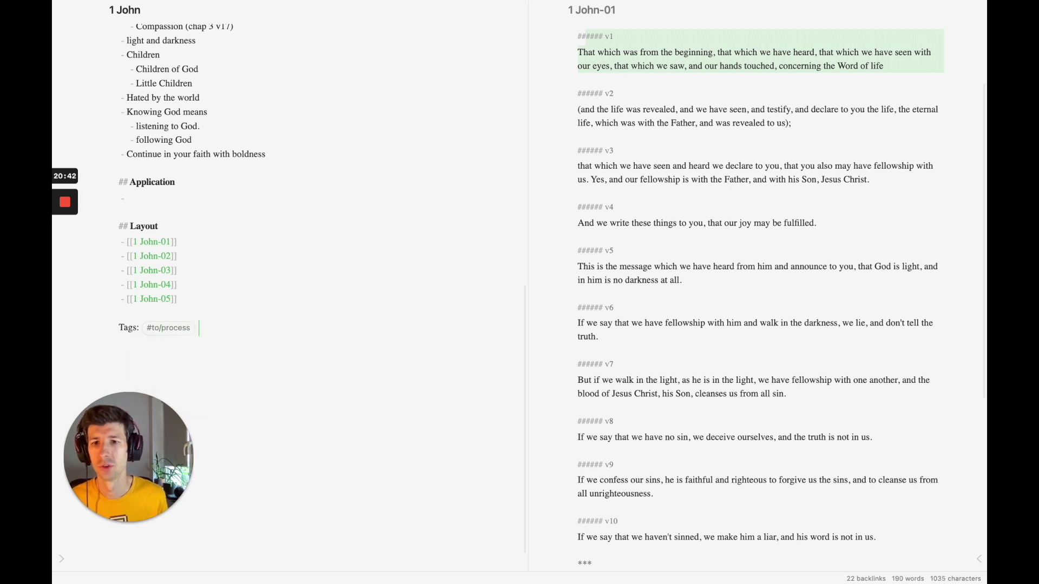
key(Return)
text(Links)
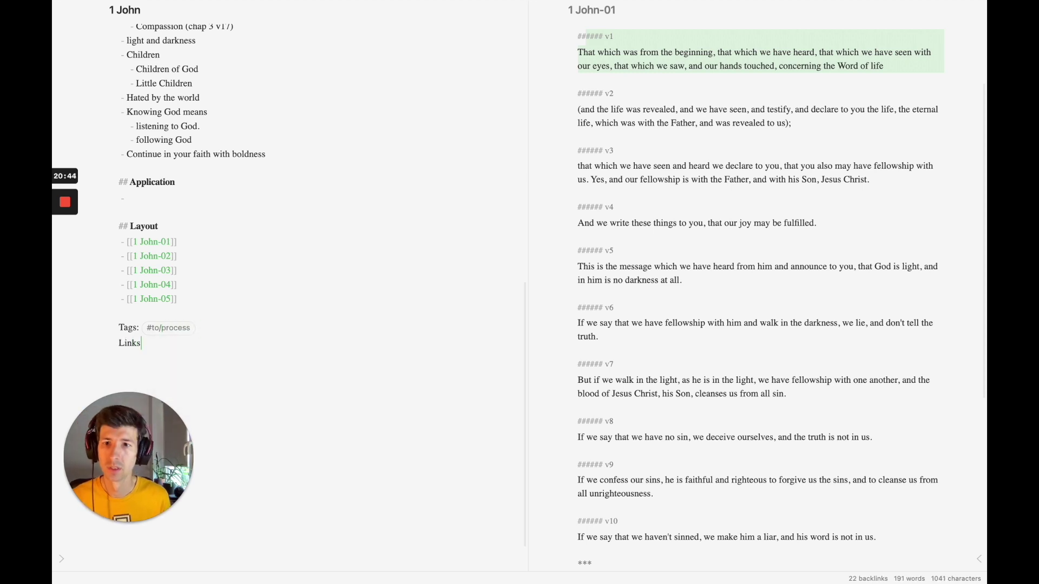
text(:)
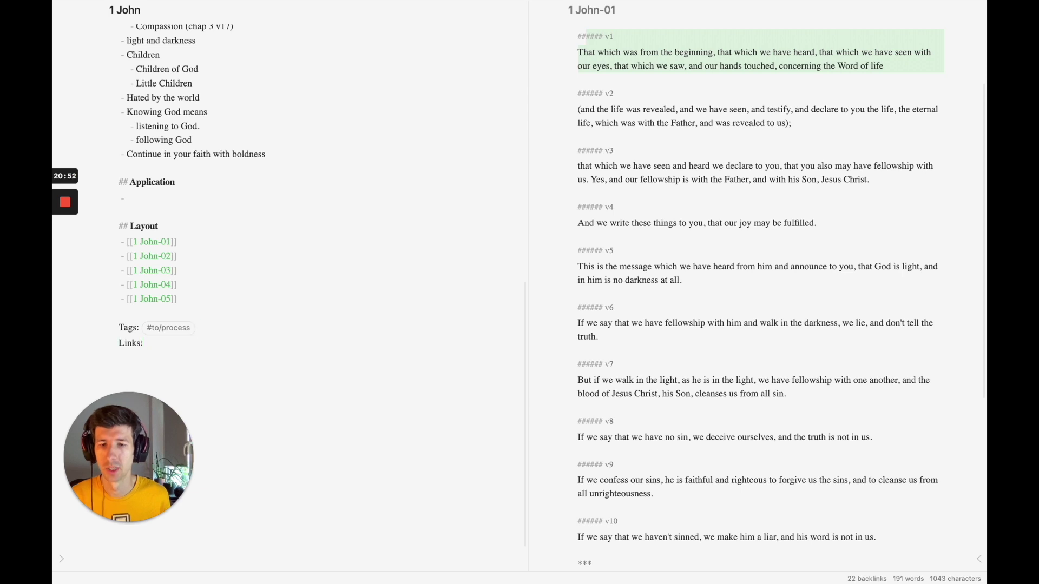
Step: Add the #On/Biblestudy tag to the note
text(#note)
key(Down)
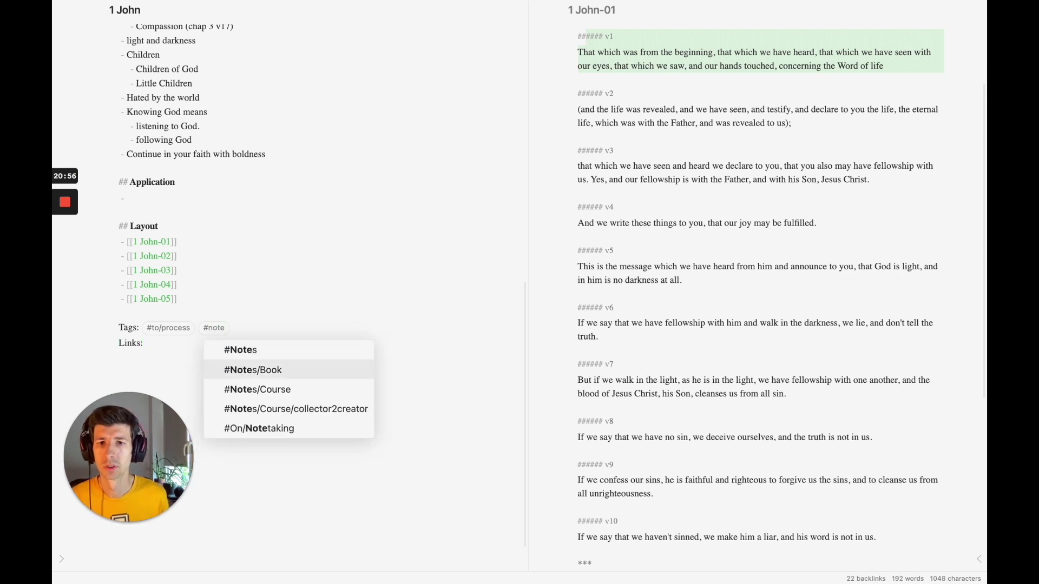
key(BackSpace)
key(BackSpace)
key(BackSpace)
key(BackSpace)
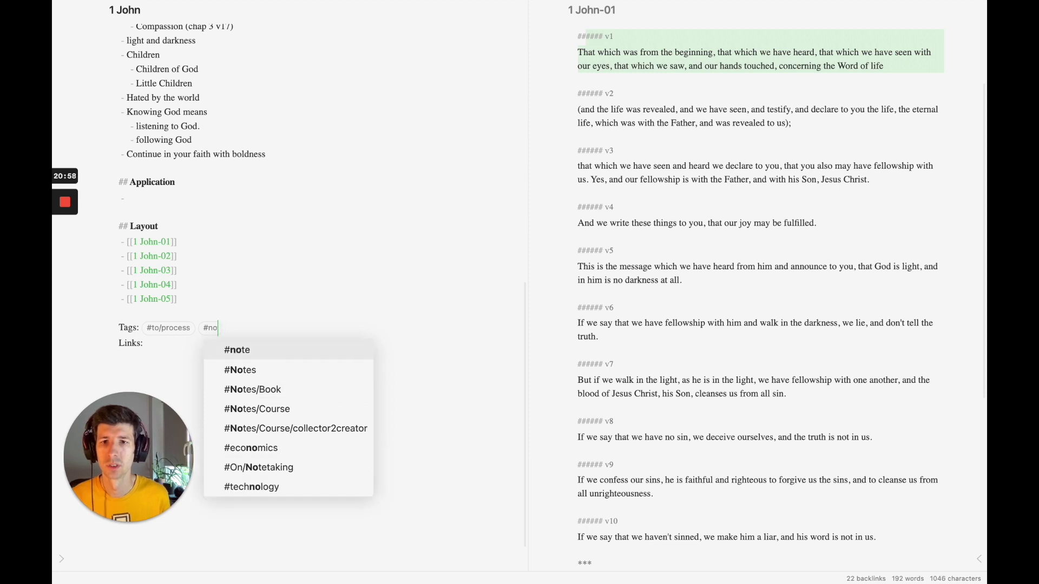
text(bo)
text(o)
key(BackSpace)
key(BackSpace)
key(BackSpace)
text(bibl)
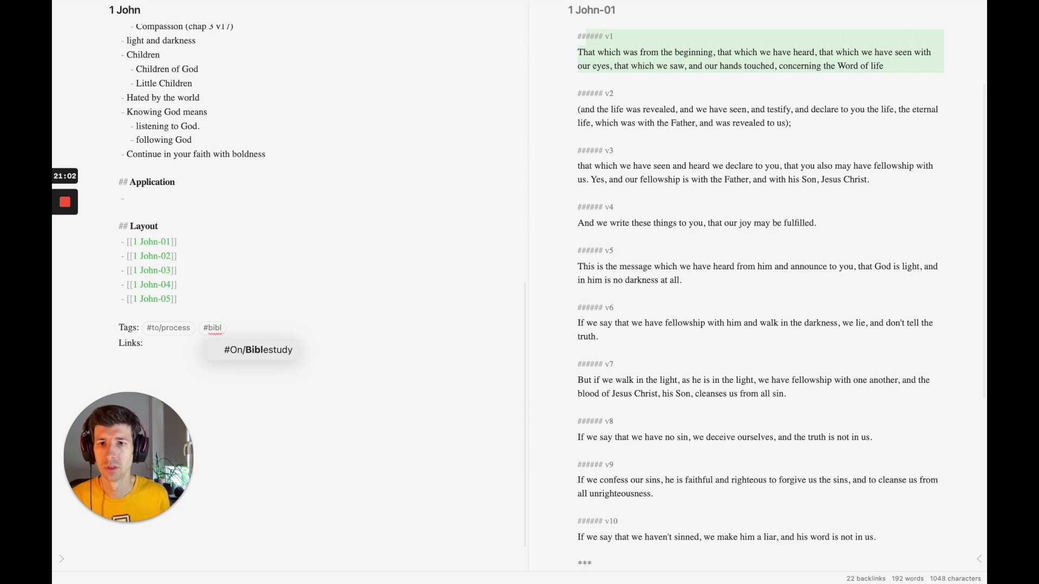
key(Return)
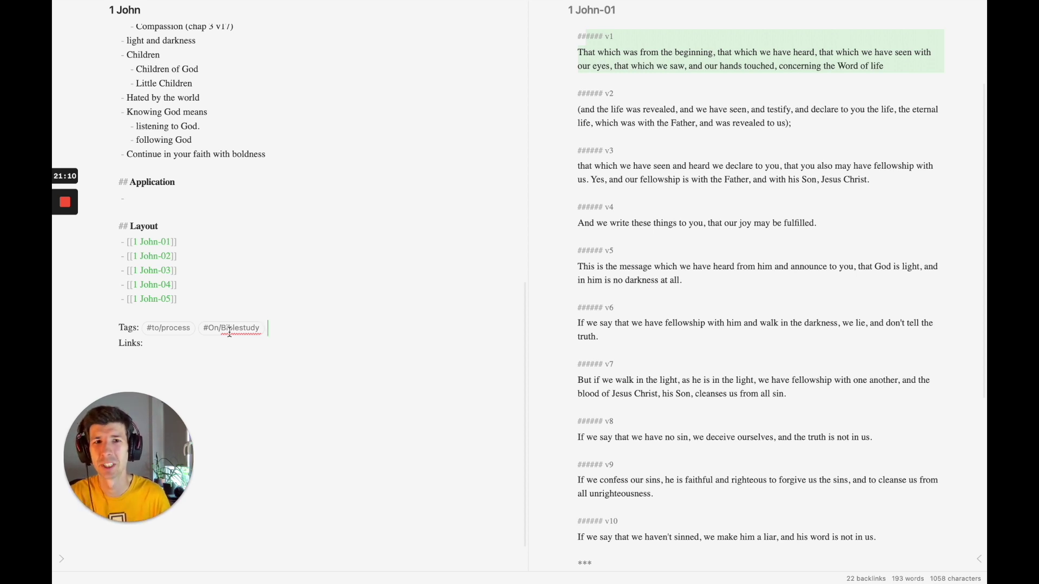
scroll(232, 240, up, 5)
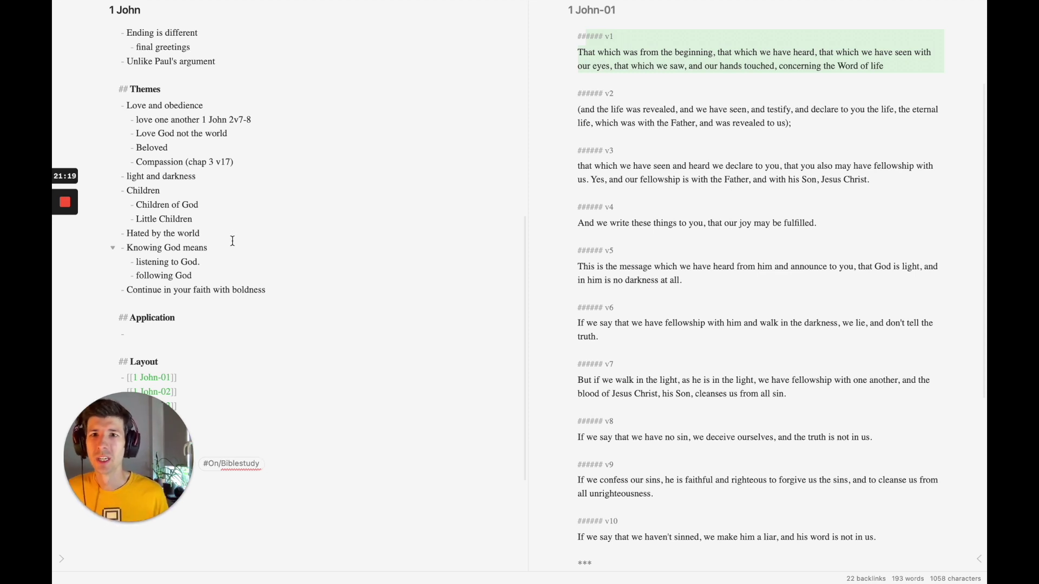
scroll(235, 123, up, 12)
scroll(235, 124, up, 1)
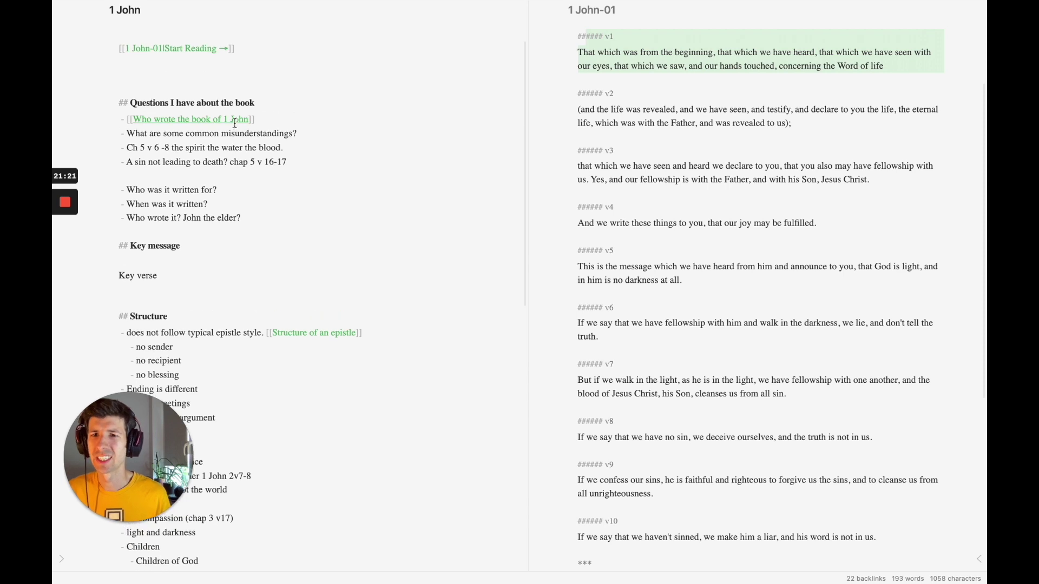
scroll(235, 123, up, 2)
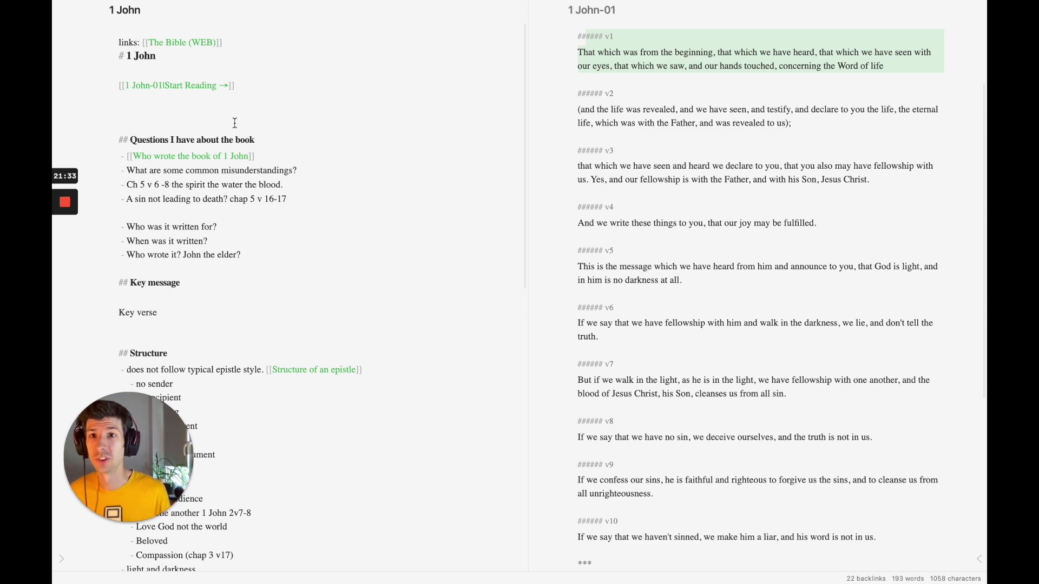
Step: Open the John note via the quick switcher and scroll through it as a model
key(ctrl+o)
text(john)
key(Return)
scroll(261, 172, down, 4)
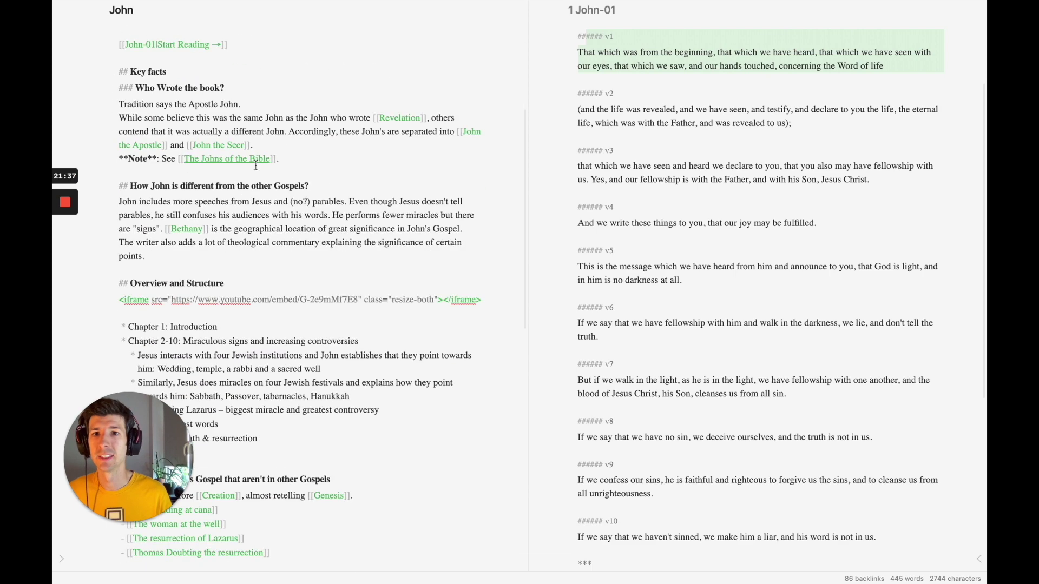
mouse_move(945, 15)
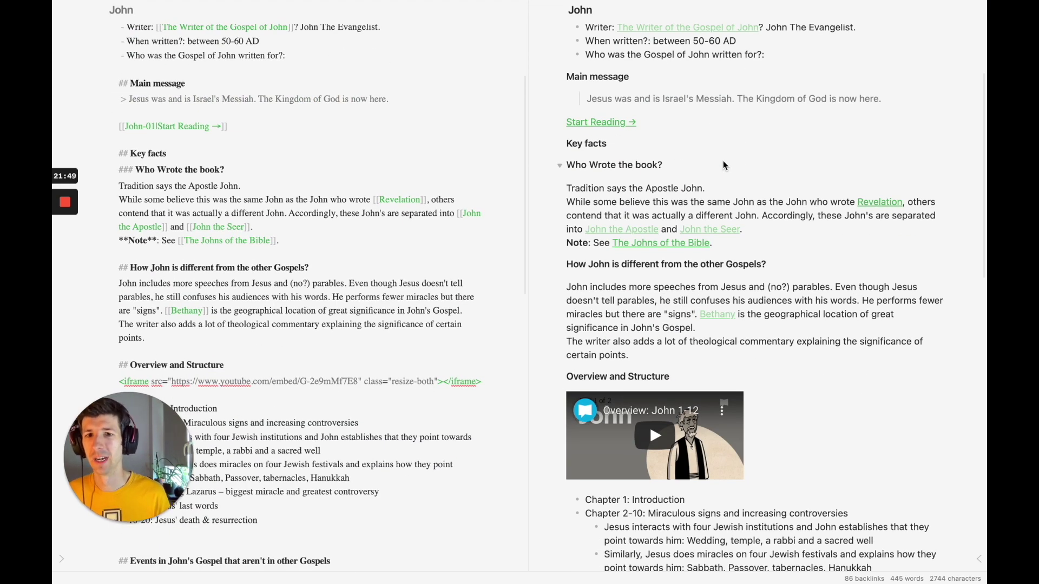
scroll(725, 166, down, 5)
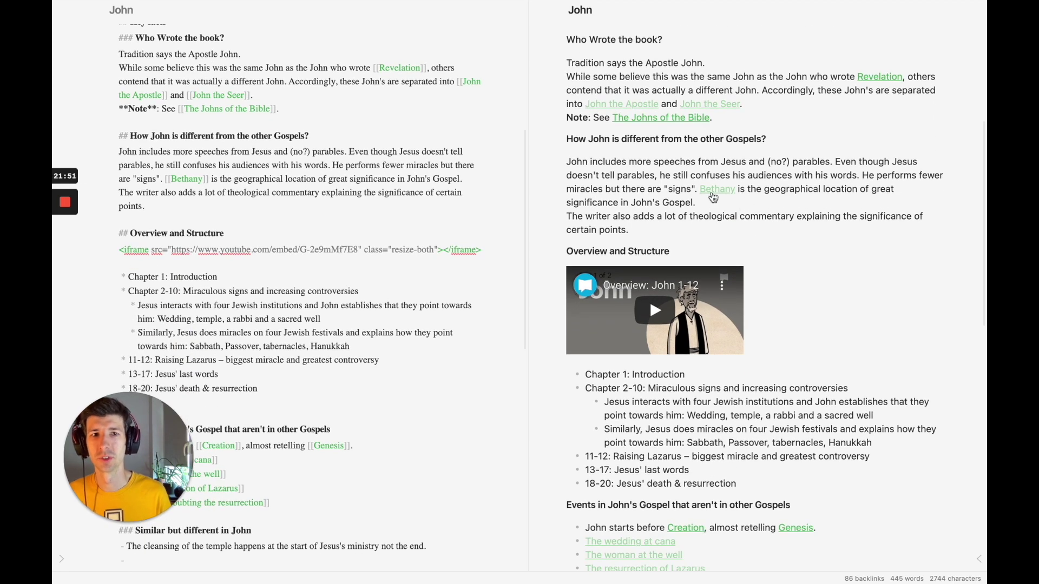
scroll(644, 251, down, 10)
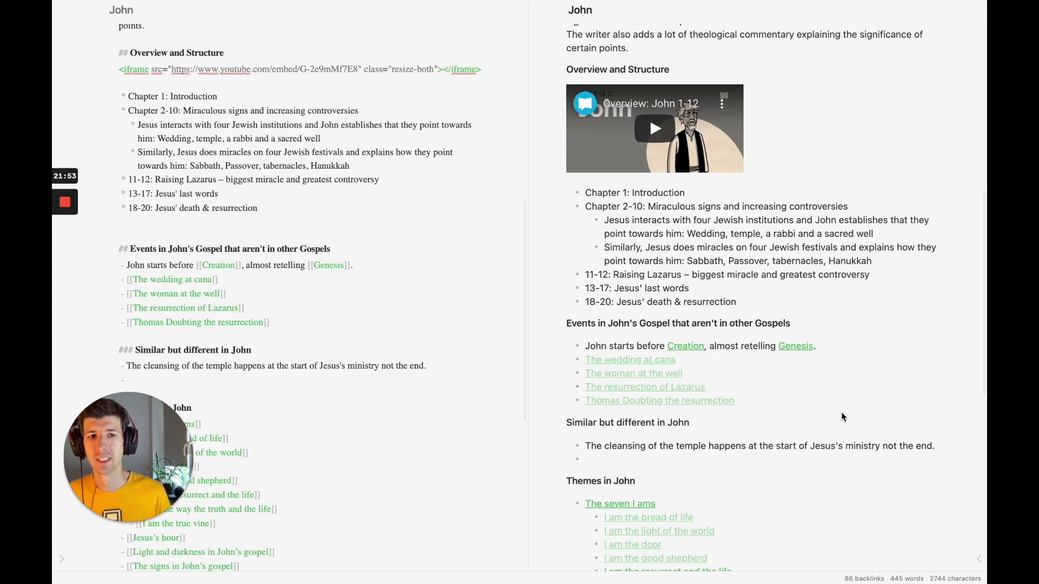
scroll(631, 424, down, 8)
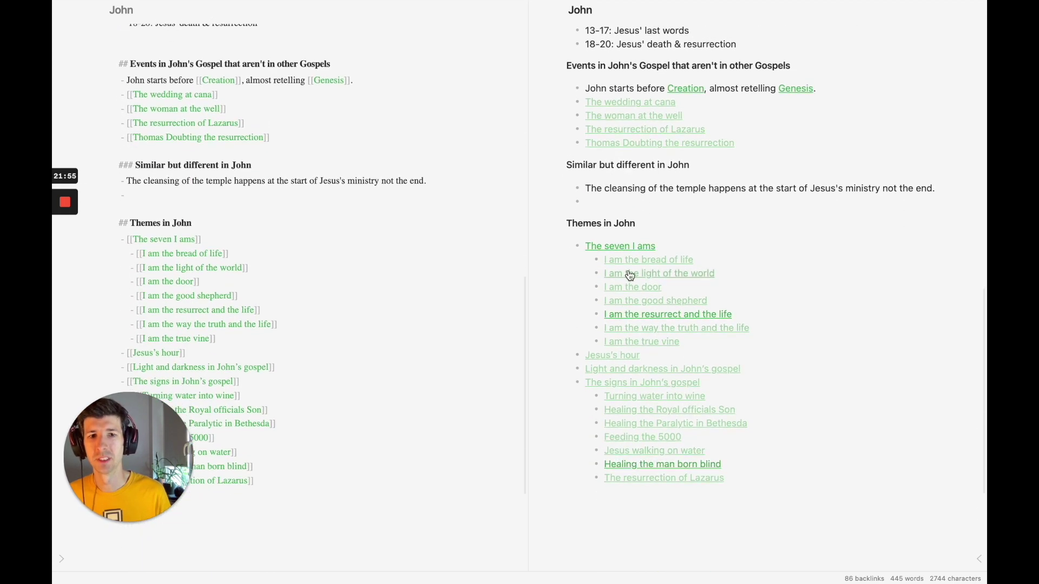
scroll(758, 313, up, 15)
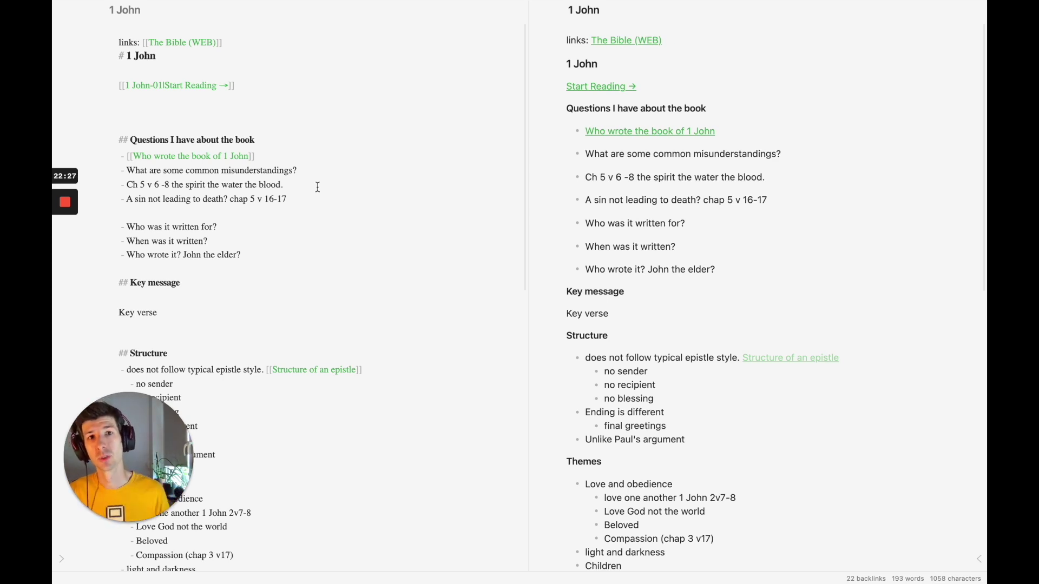
Step: Open 'Scripture (WEB)/43 - John/John' and scroll through it and back to the top
key(super+o)
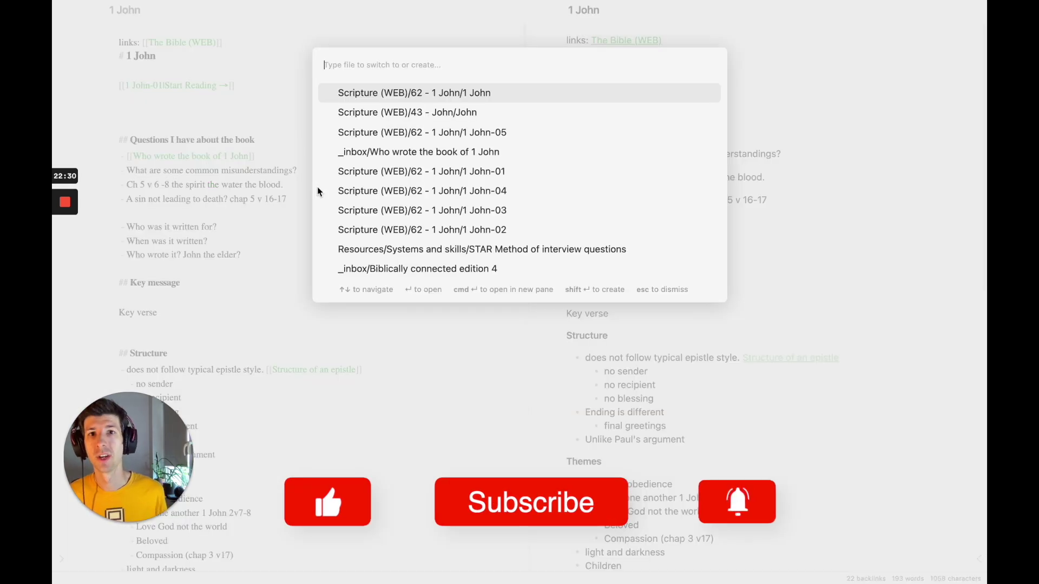
key(Down)
key(Return)
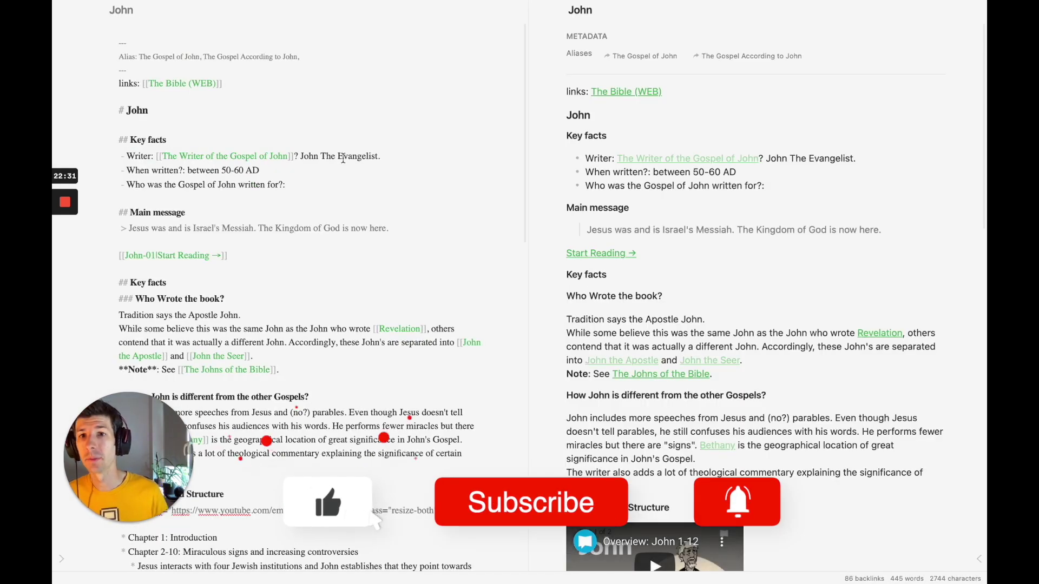
scroll(657, 253, down, 10)
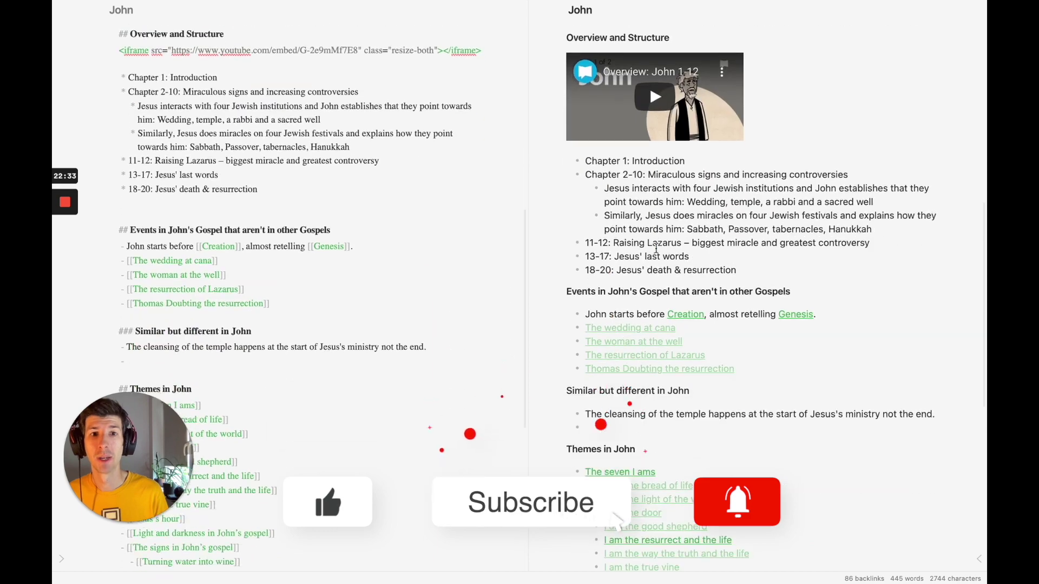
scroll(656, 248, up, 5)
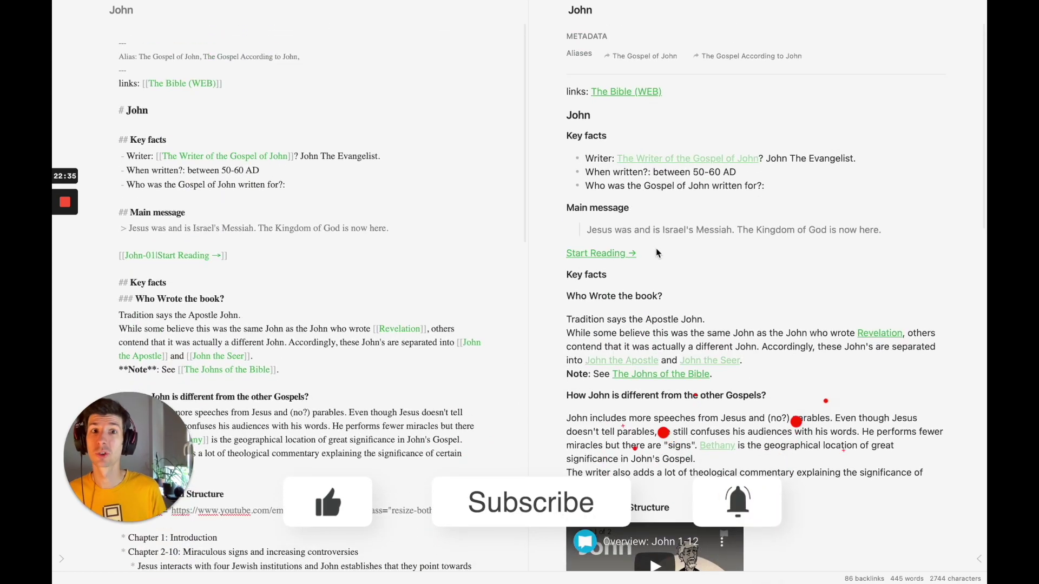